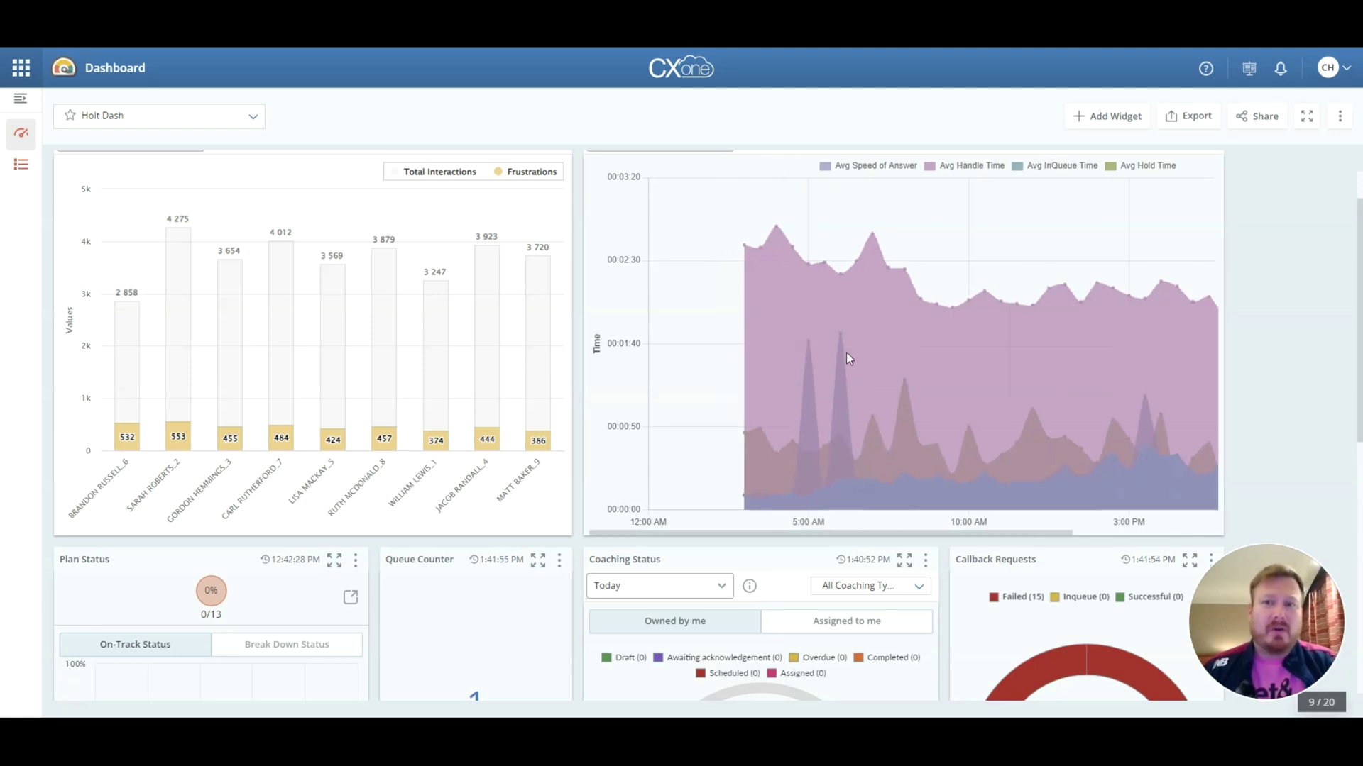
Look through the application list and the dashboard's widgets, from Frustration and Metrics Interval down to Agent State Summary and Service Level.
{"action": "left_click", "coordinate": [21, 67]}
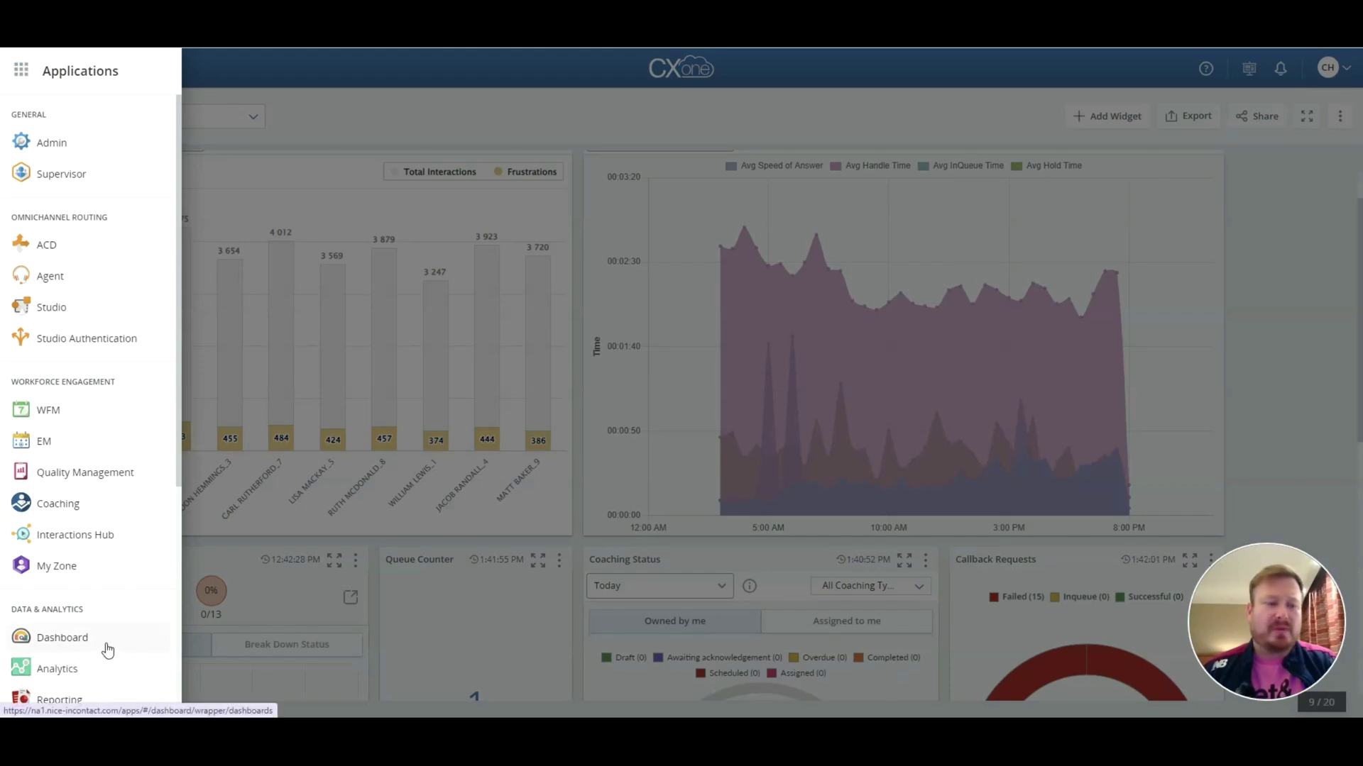
{"action": "left_click", "coordinate": [1277, 209]}
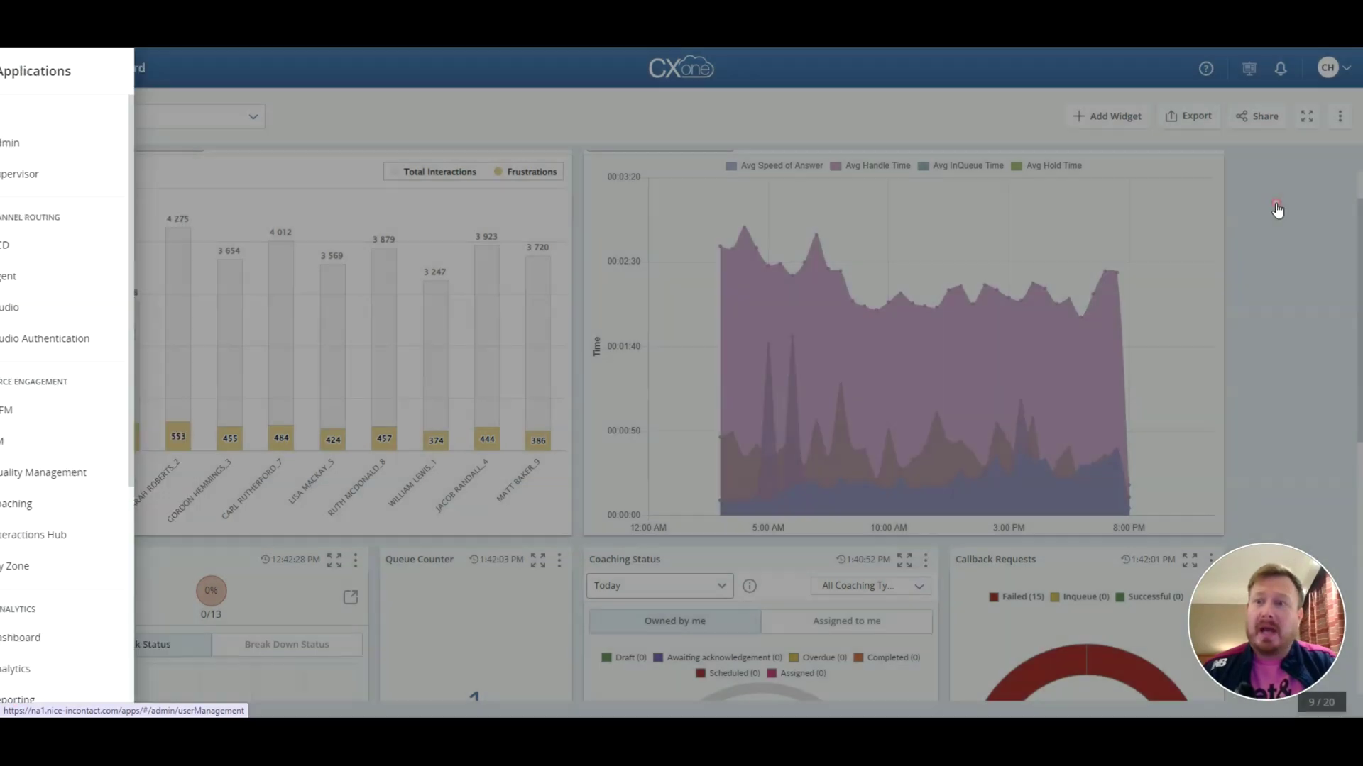
{"action": "scroll", "coordinate": [1277, 284], "scroll_direction": "up", "scroll_amount": 1}
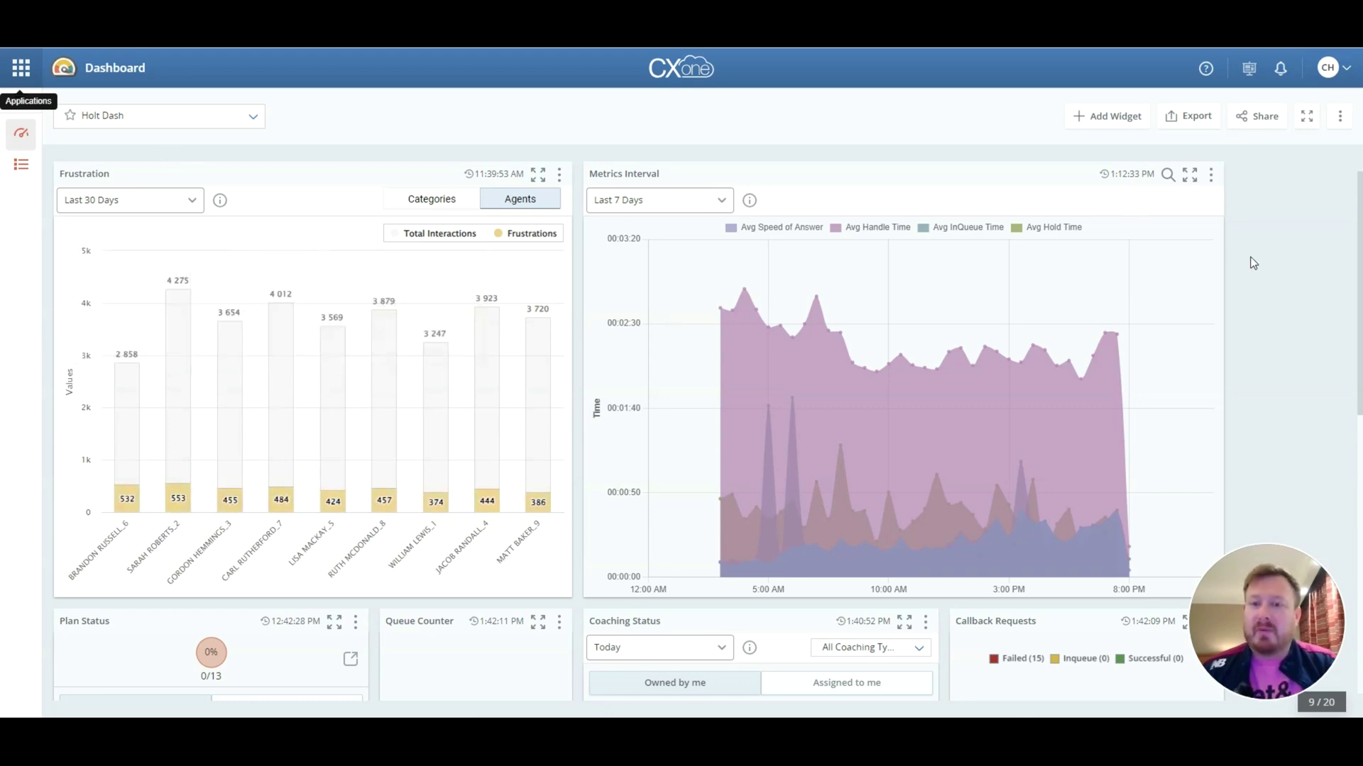
{"action": "scroll", "coordinate": [1254, 277], "scroll_direction": "down", "scroll_amount": 7}
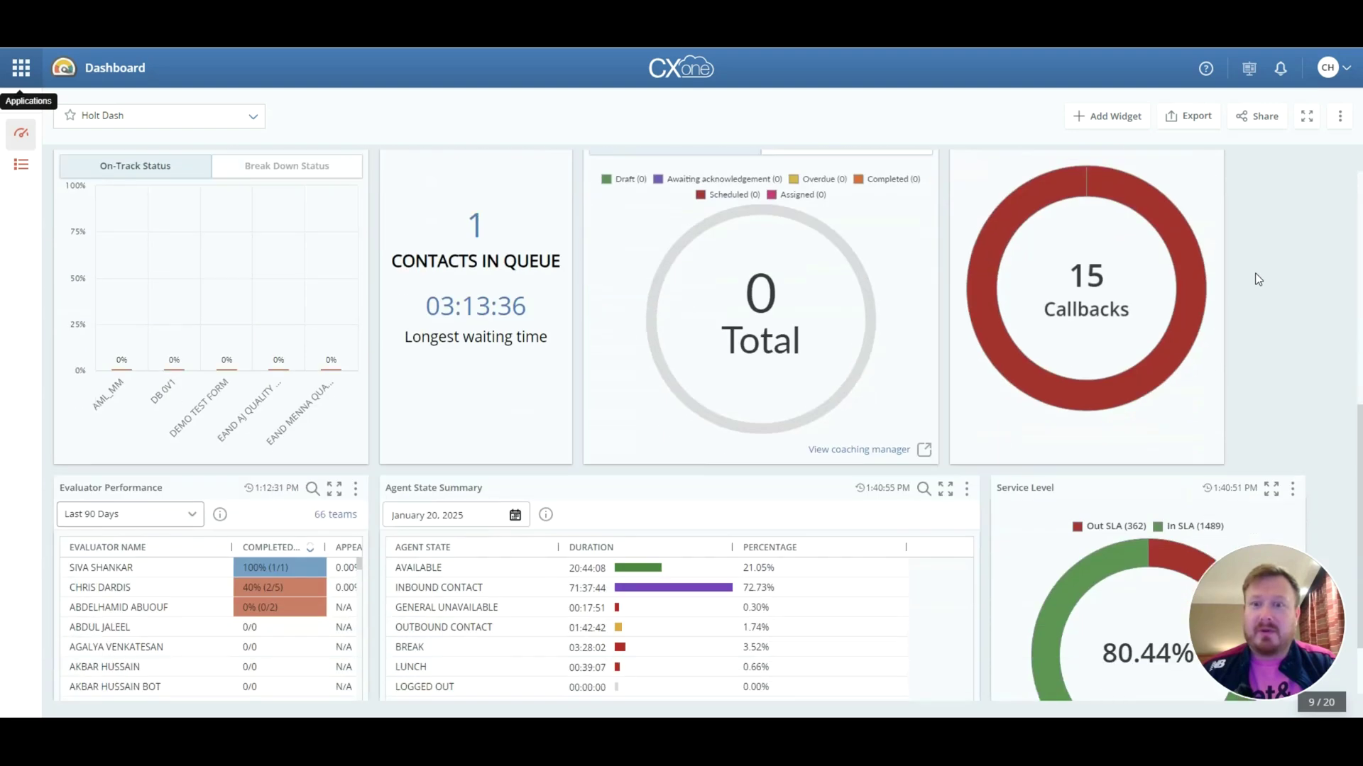
{"action": "scroll", "coordinate": [1258, 278], "scroll_direction": "down", "scroll_amount": 2}
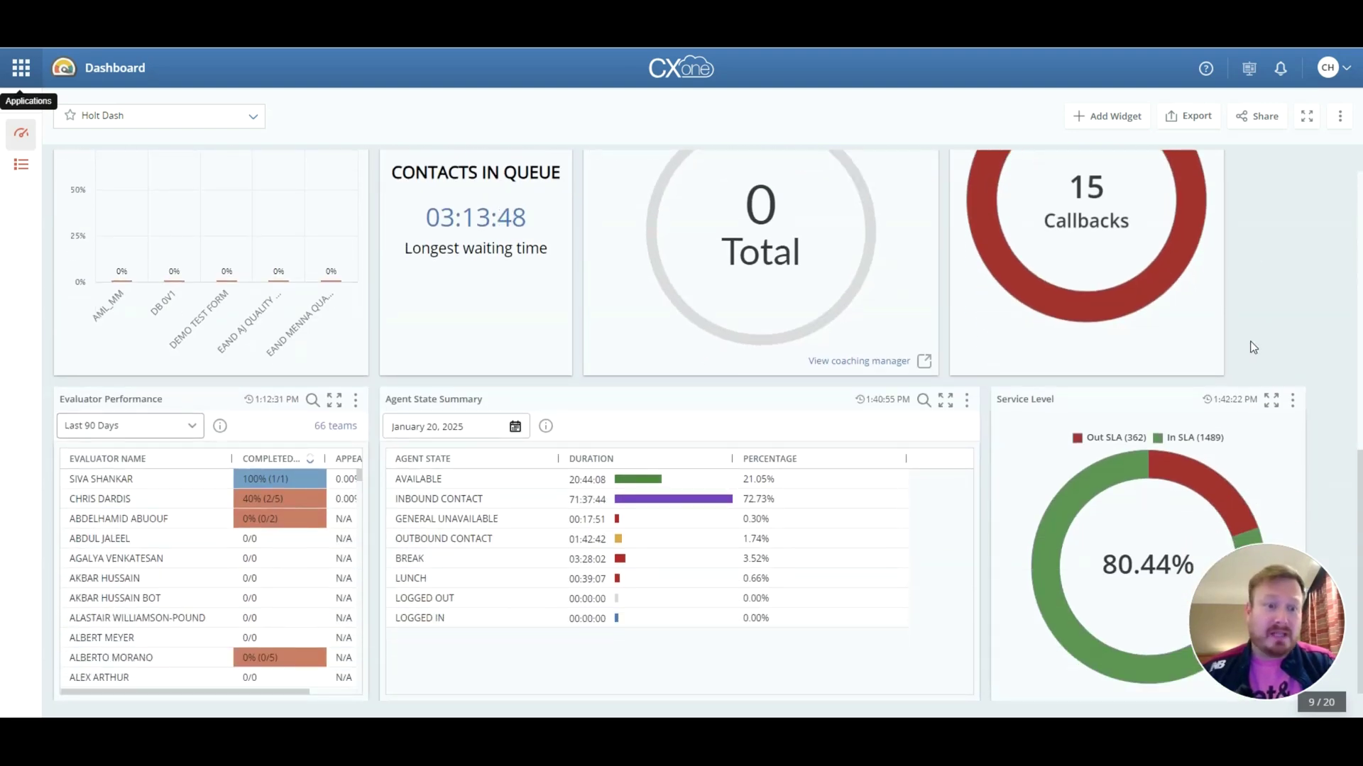
{"action": "scroll", "coordinate": [1239, 344], "scroll_direction": "up", "scroll_amount": 1}
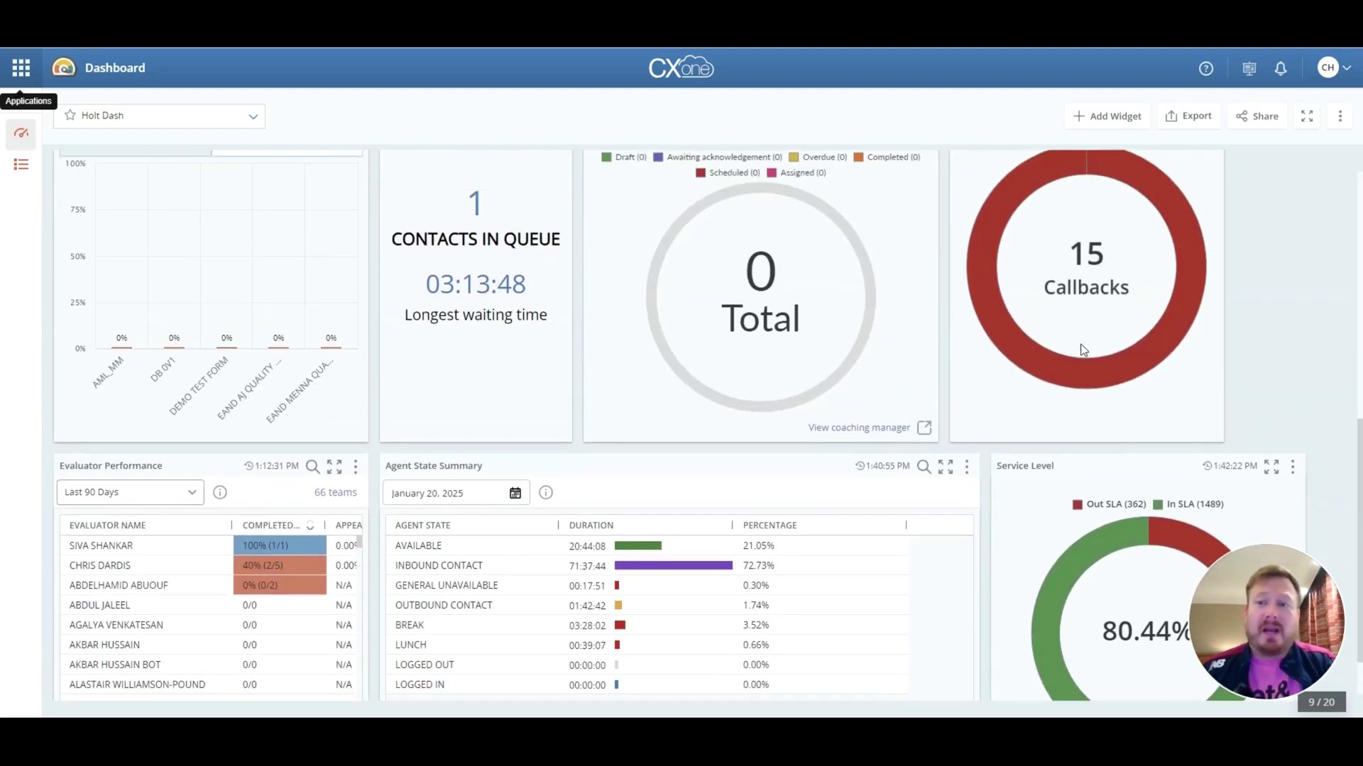
{"action": "scroll", "coordinate": [1071, 383], "scroll_direction": "down", "scroll_amount": 1}
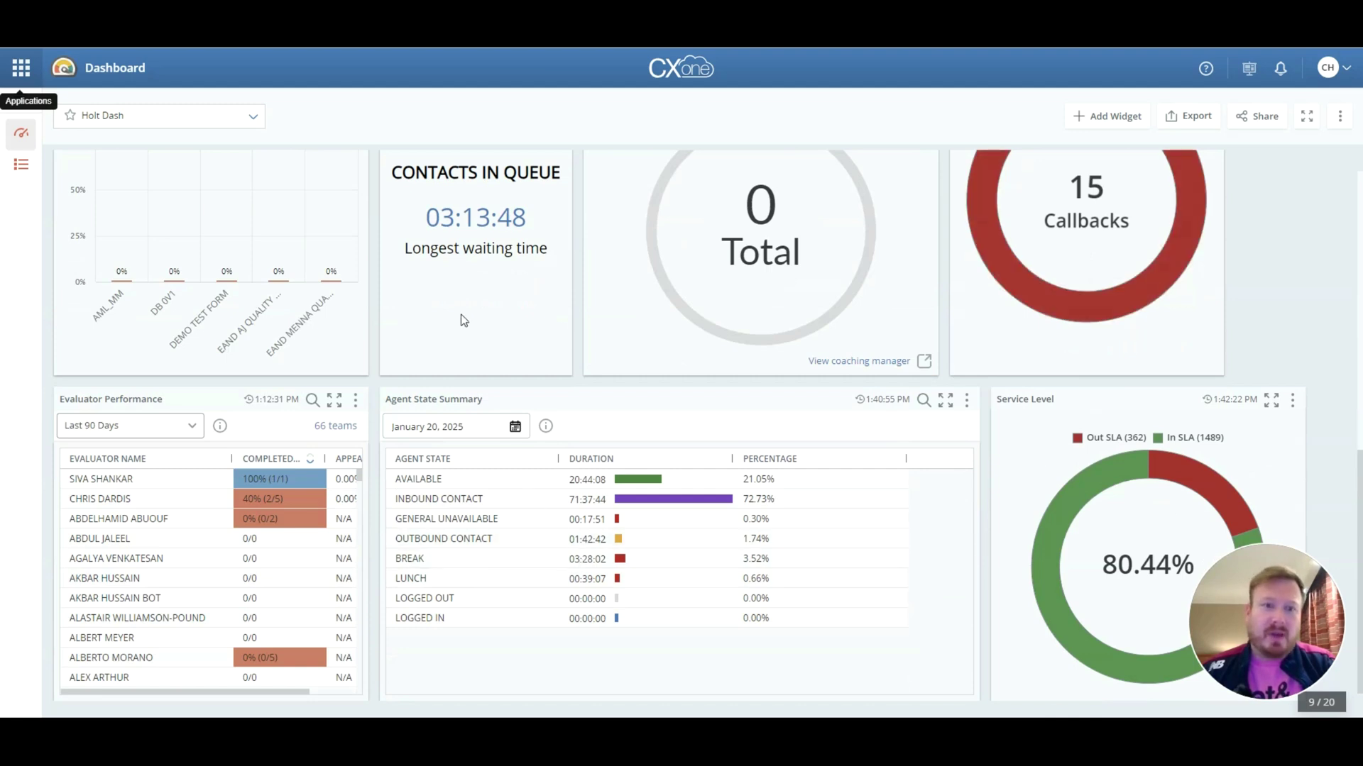
{"action": "mouse_move", "coordinate": [1035, 517]}
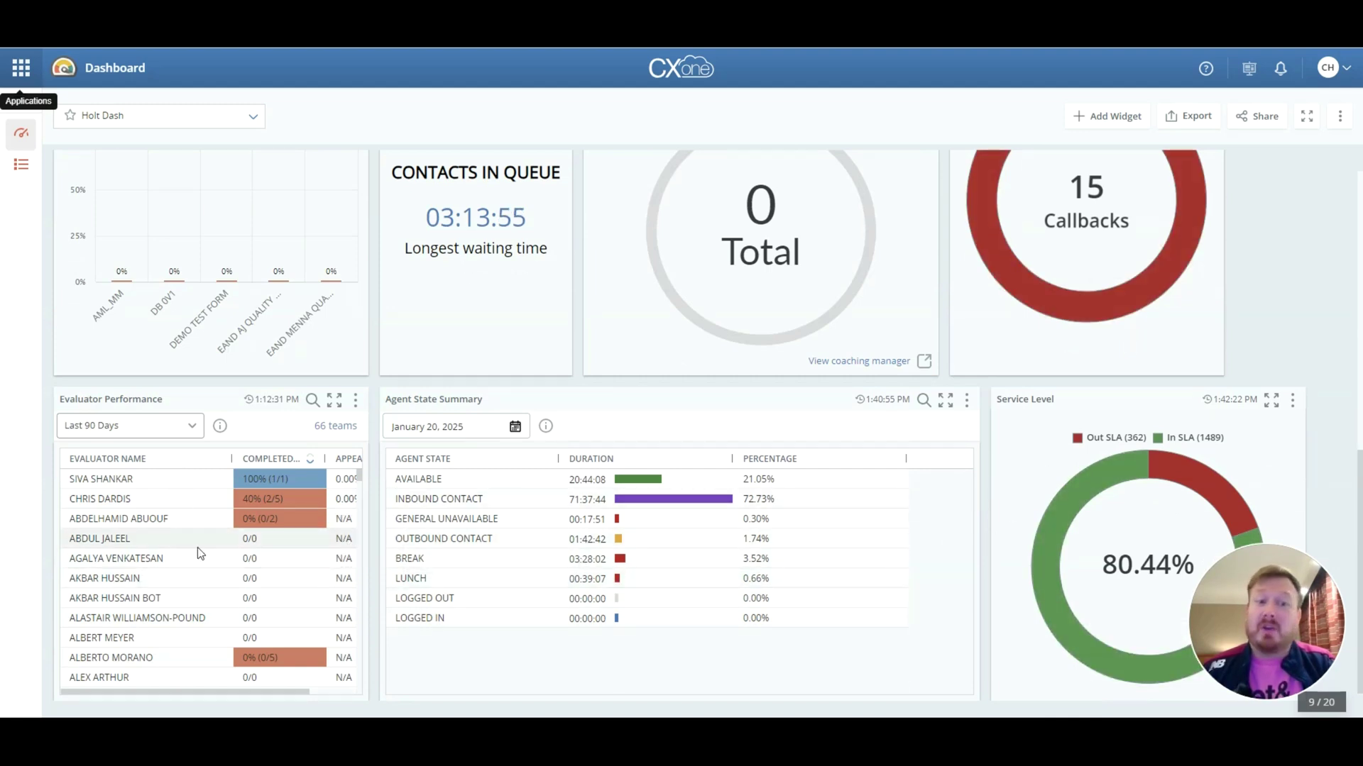
{"action": "scroll", "coordinate": [211, 544], "scroll_direction": "up", "scroll_amount": 6}
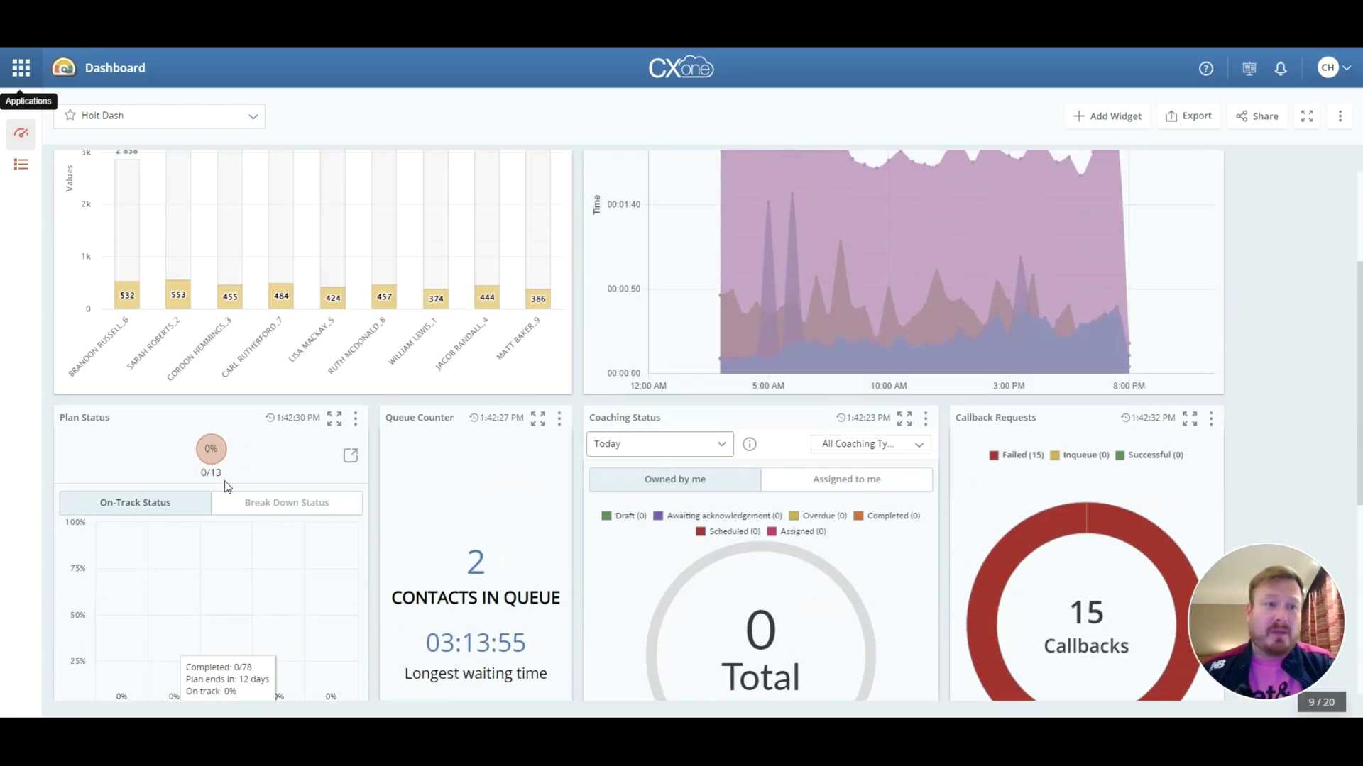
{"action": "scroll", "coordinate": [271, 388], "scroll_direction": "up", "scroll_amount": 3}
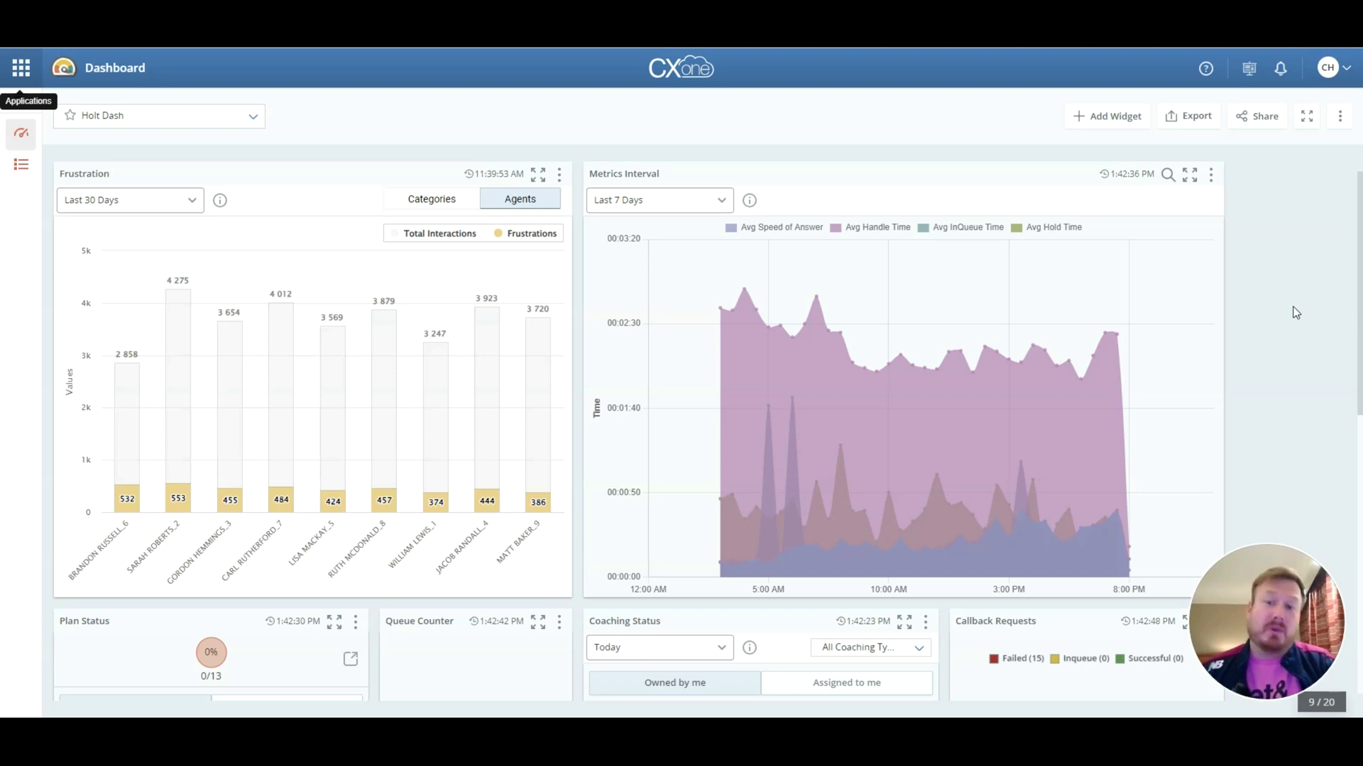
{"action": "scroll", "coordinate": [1294, 312], "scroll_direction": "down", "scroll_amount": 9}
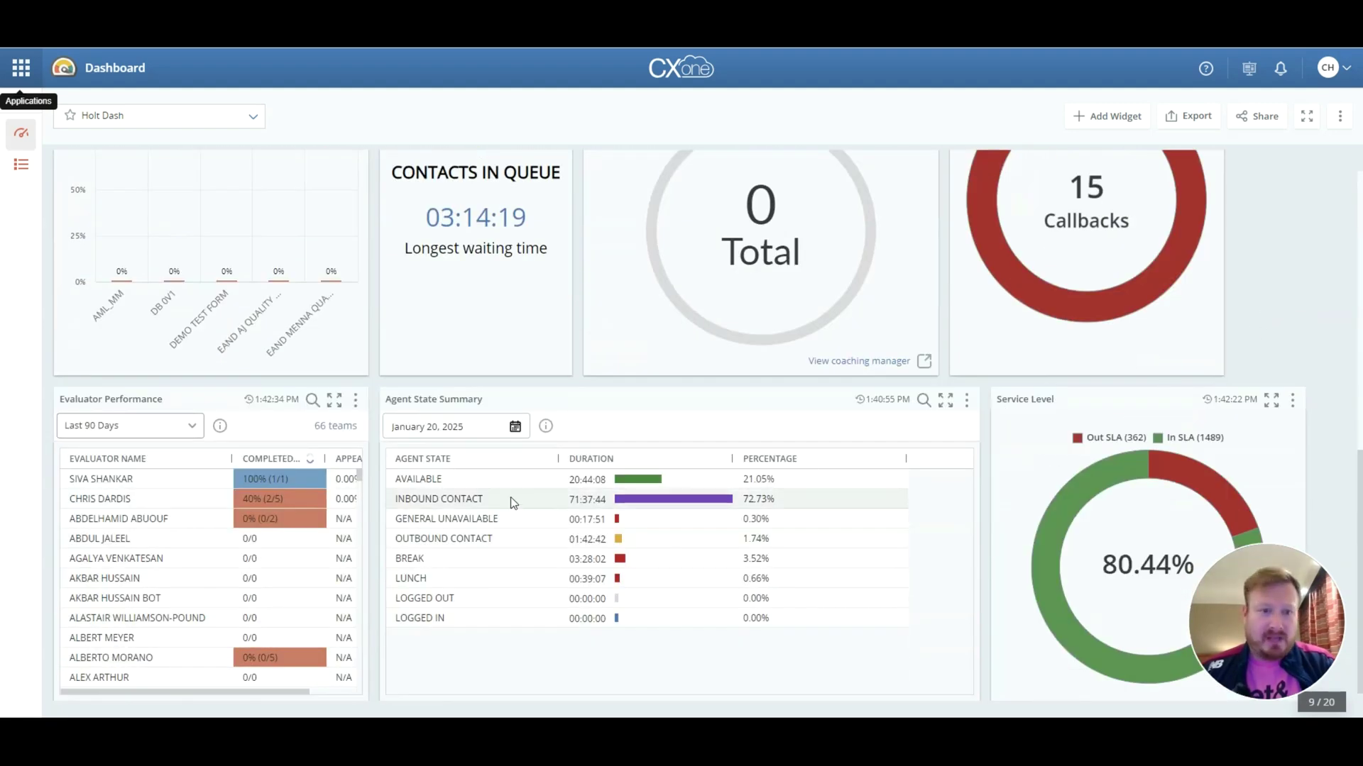
{"action": "scroll", "coordinate": [533, 500], "scroll_direction": "up", "scroll_amount": 7}
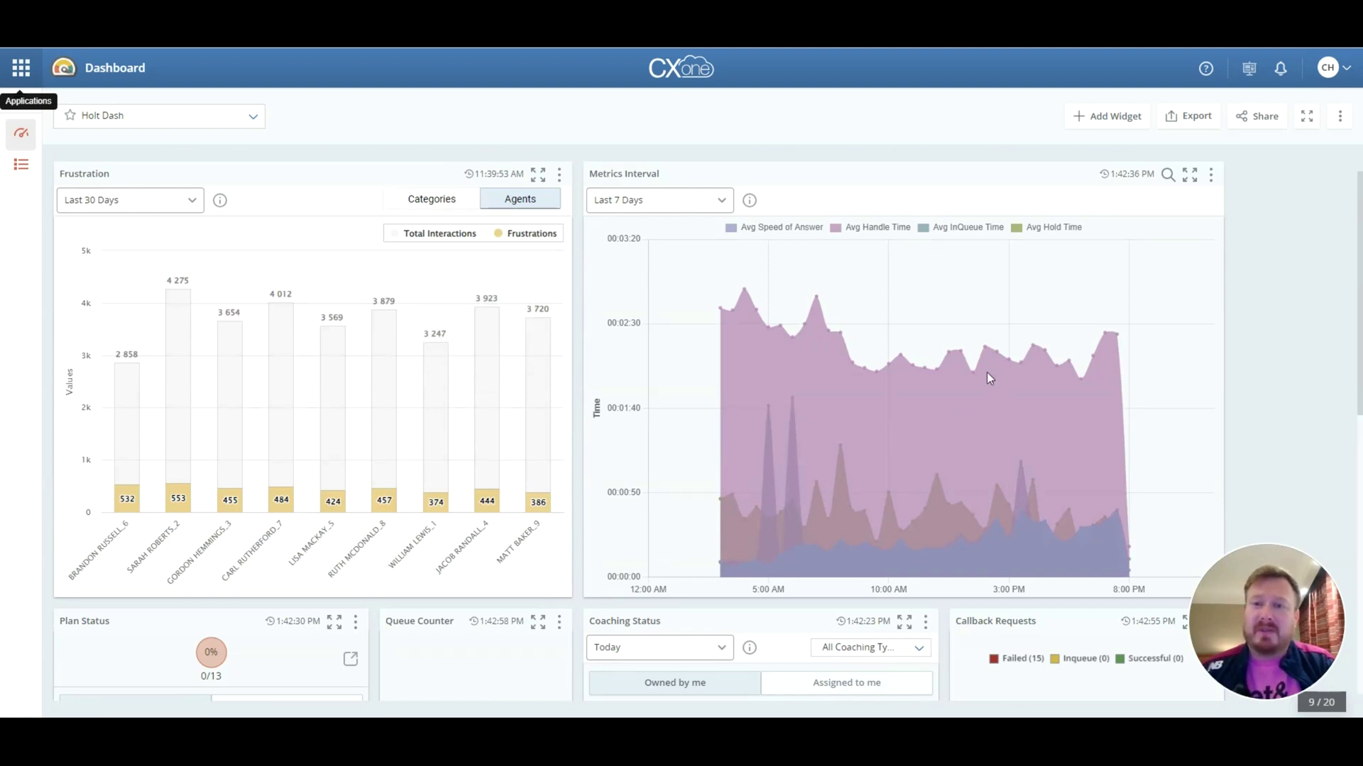
Open the widget library and display the available Metrics widgets.
{"action": "left_click", "coordinate": [1106, 119]}
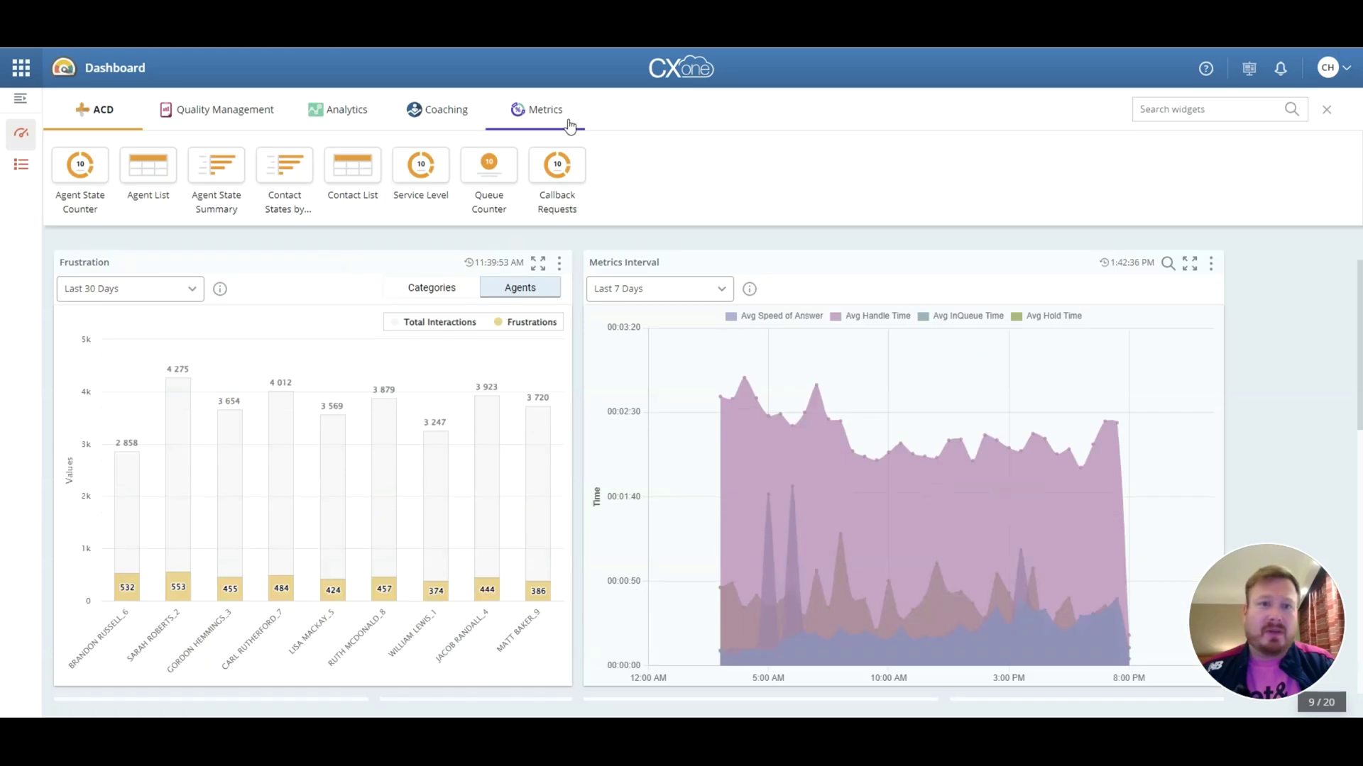
{"action": "left_click", "coordinate": [564, 122]}
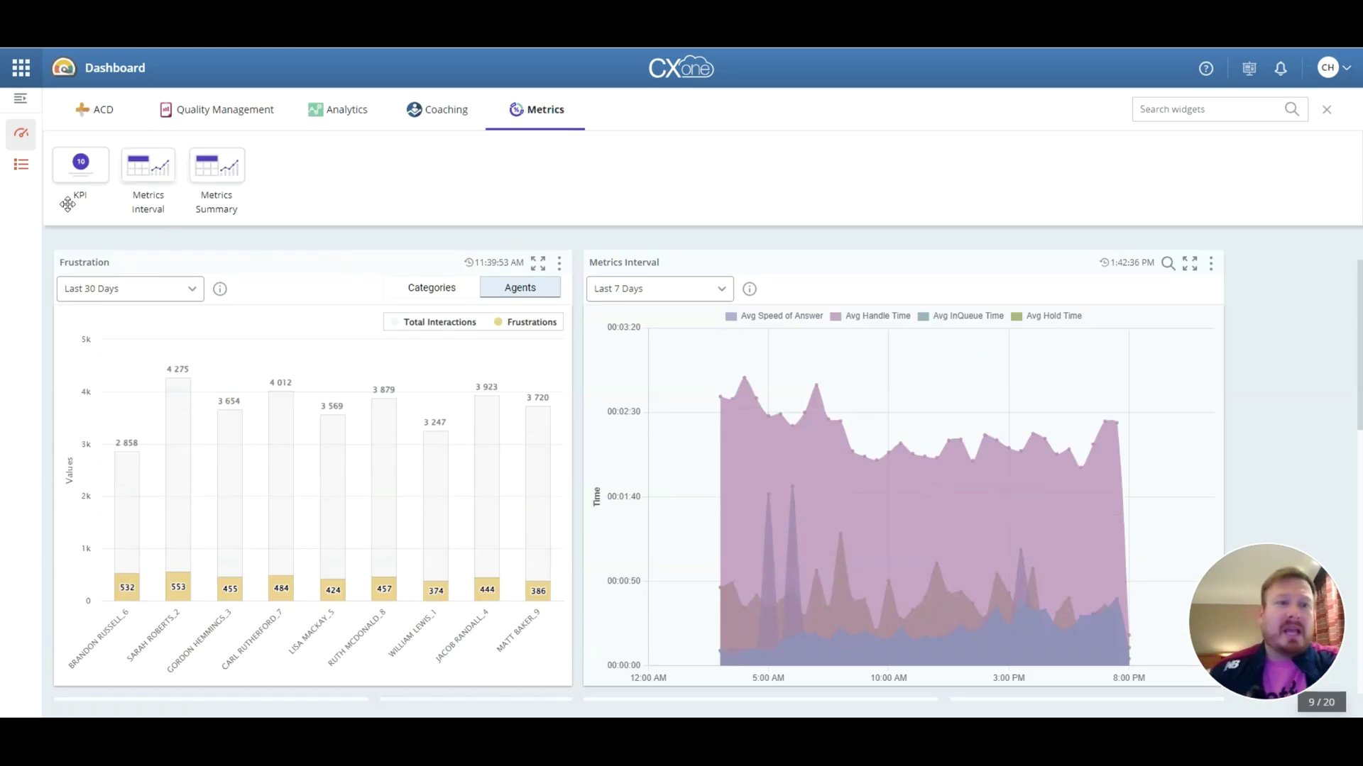
{"action": "mouse_move", "coordinate": [141, 174]}
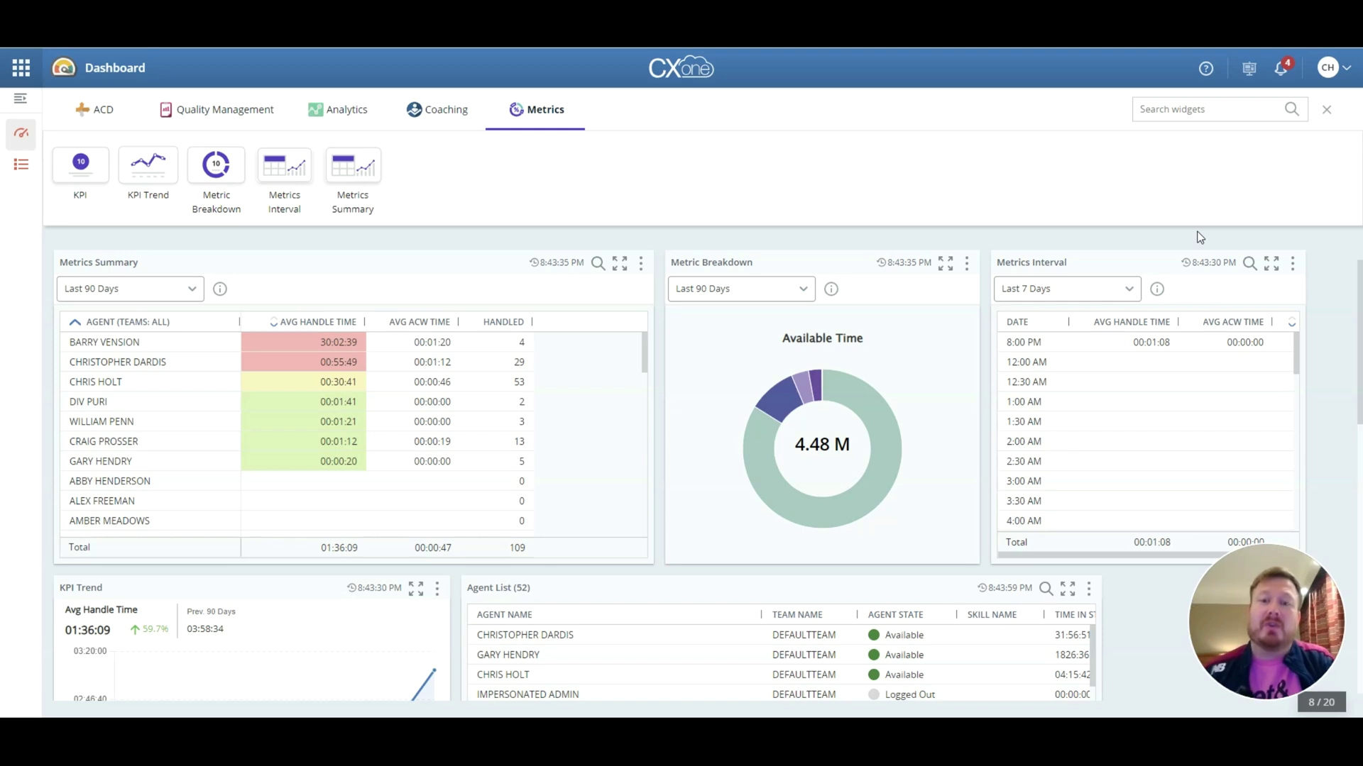
Add the Clickthrough Rate and Agent Msg Count metrics to the KPI widget that uses the Today date range.
{"action": "scroll", "coordinate": [426, 426], "scroll_direction": "down", "scroll_amount": 5}
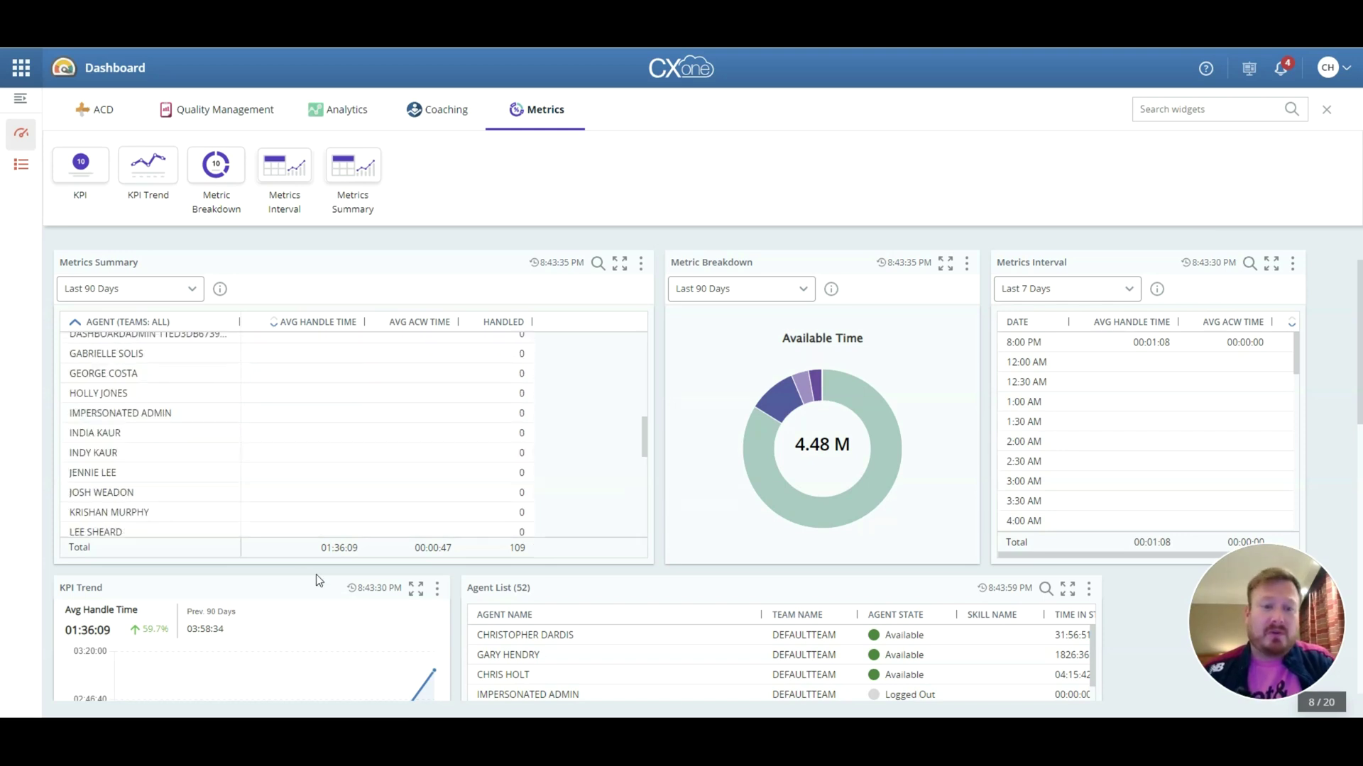
{"action": "scroll", "coordinate": [316, 576], "scroll_direction": "down", "scroll_amount": 10}
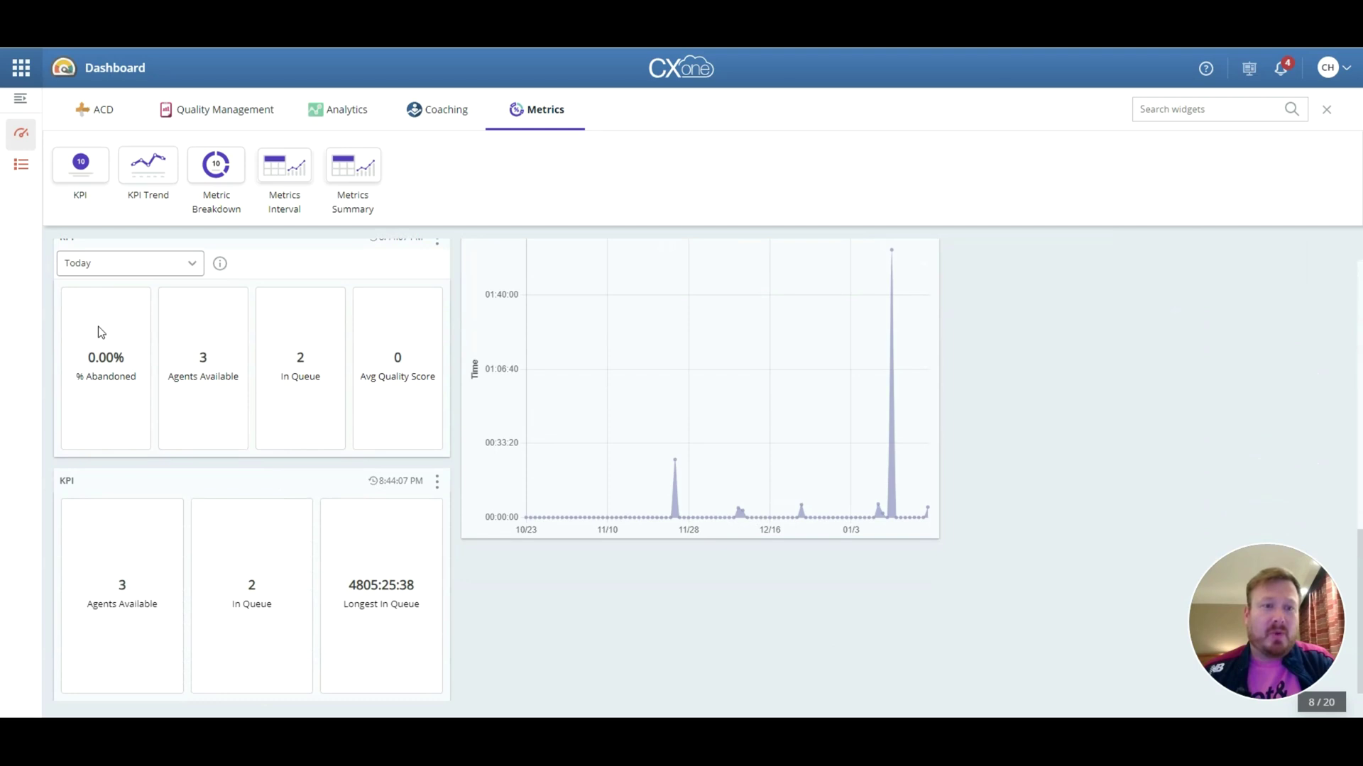
{"action": "scroll", "coordinate": [158, 297], "scroll_direction": "up", "scroll_amount": 1}
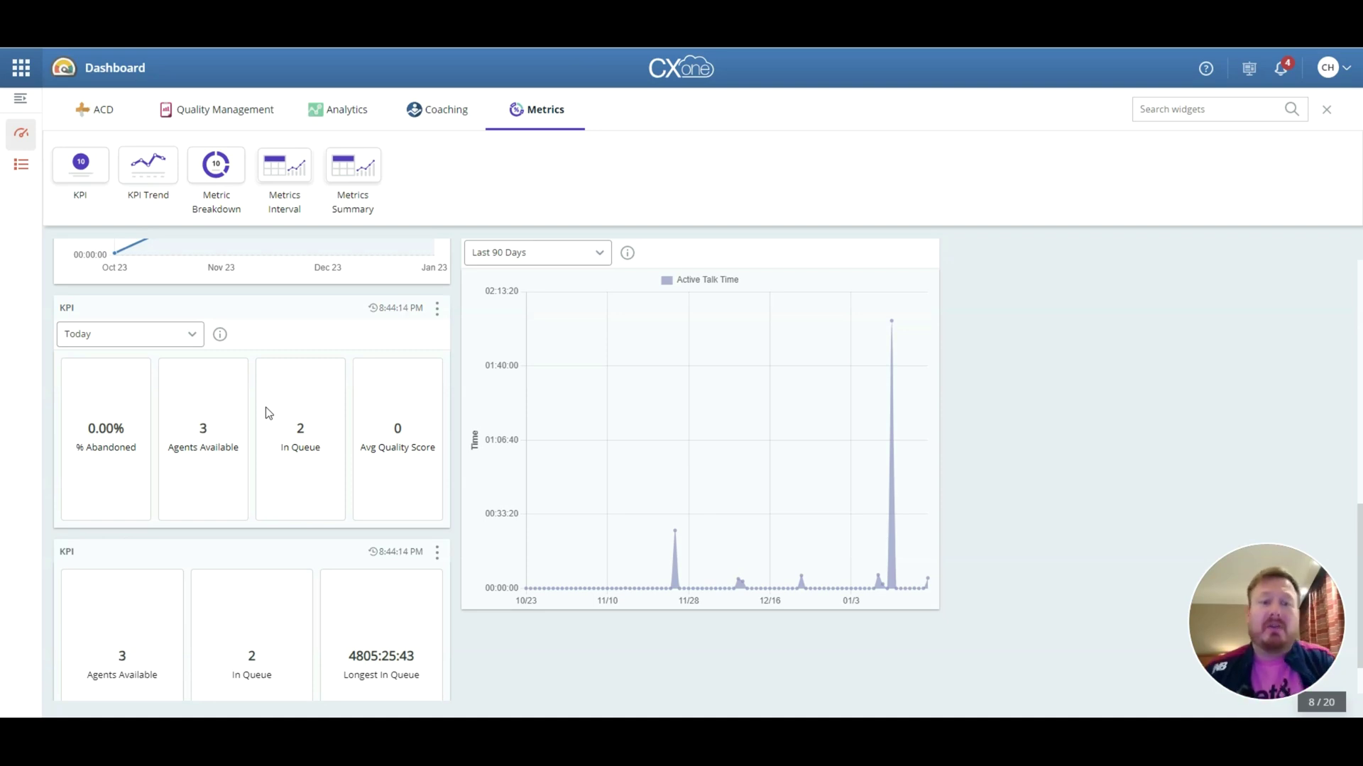
{"action": "left_click", "coordinate": [437, 308]}
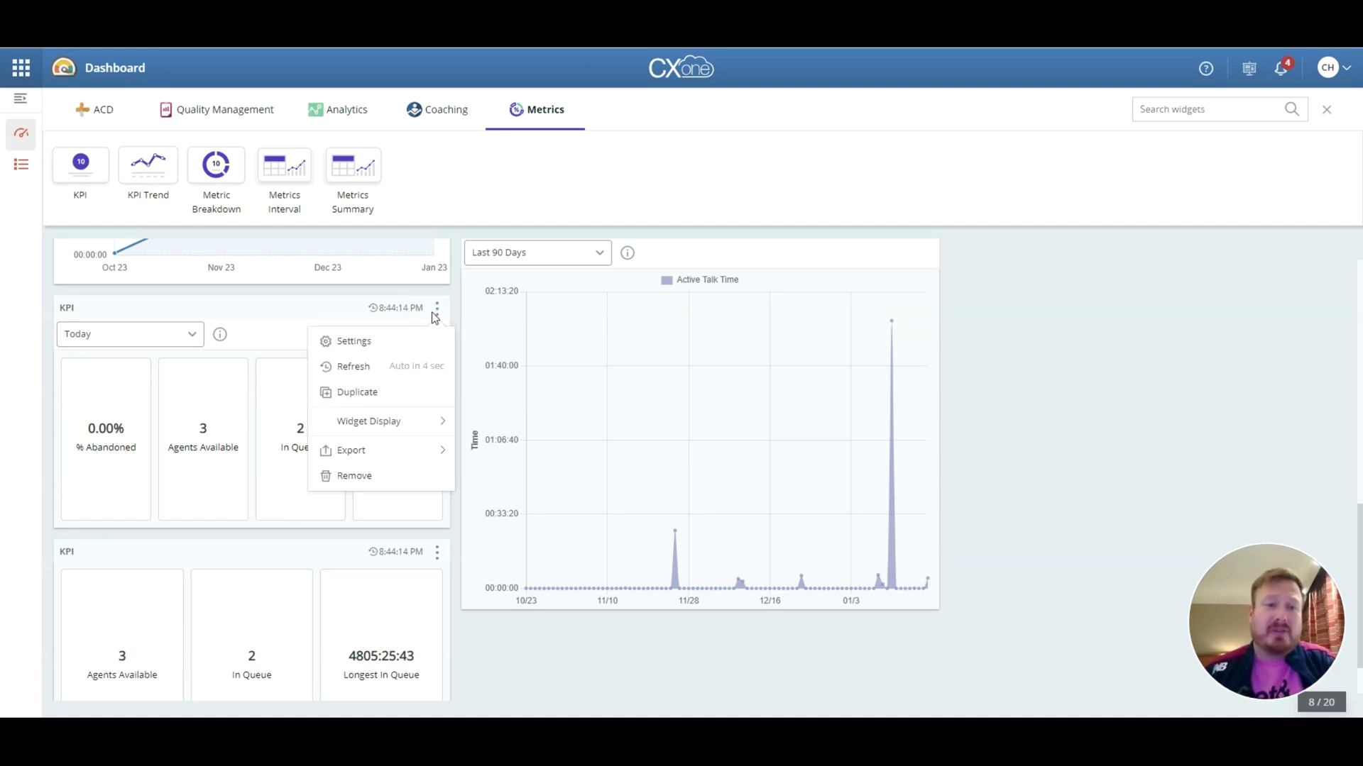
{"action": "left_click", "coordinate": [391, 352]}
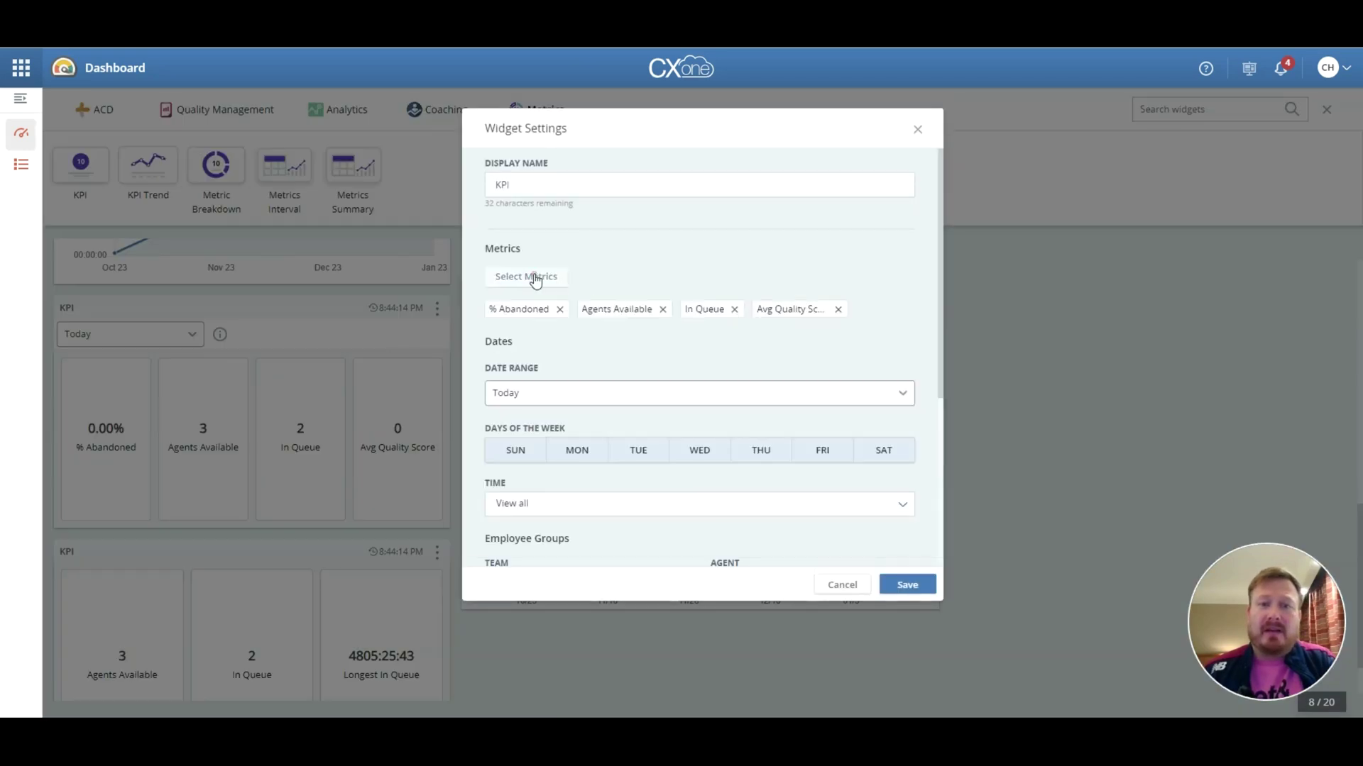
{"action": "left_click", "coordinate": [534, 278]}
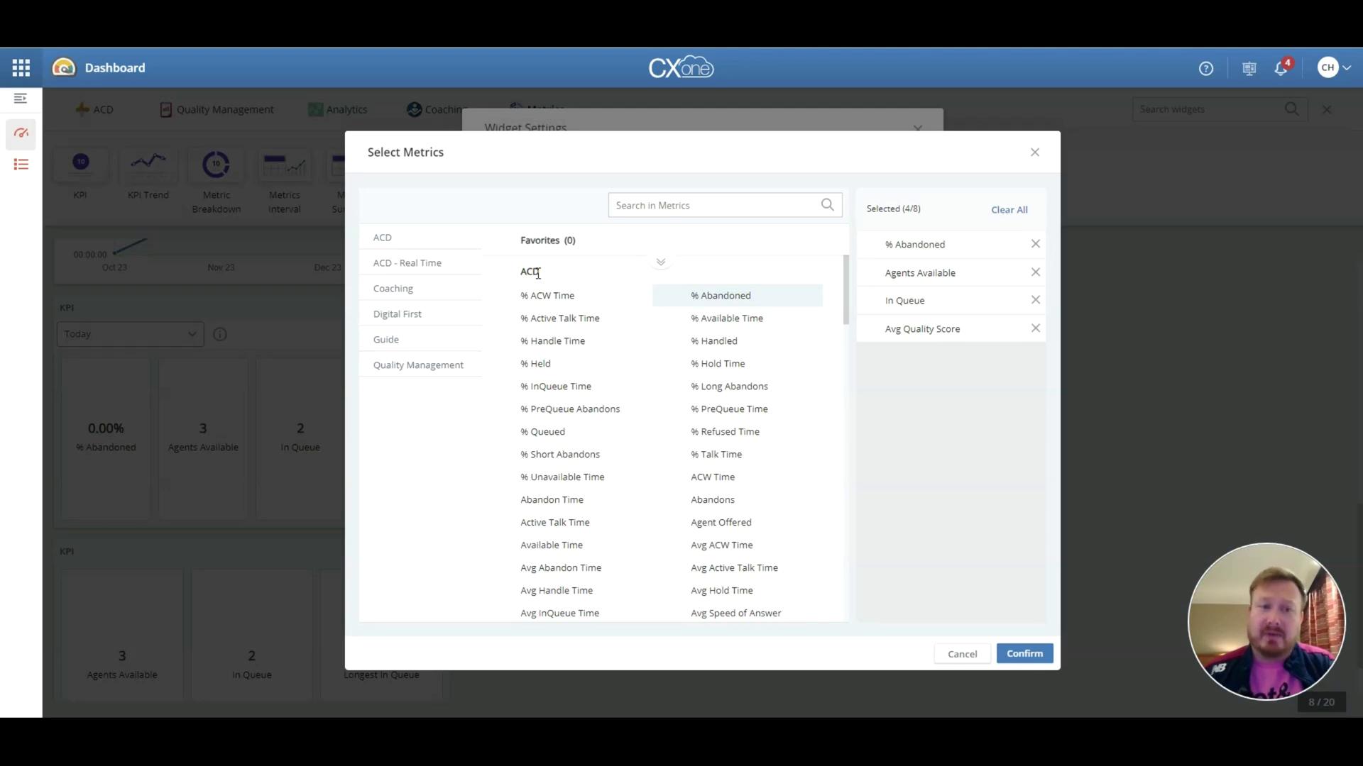
{"action": "left_click", "coordinate": [423, 368]}
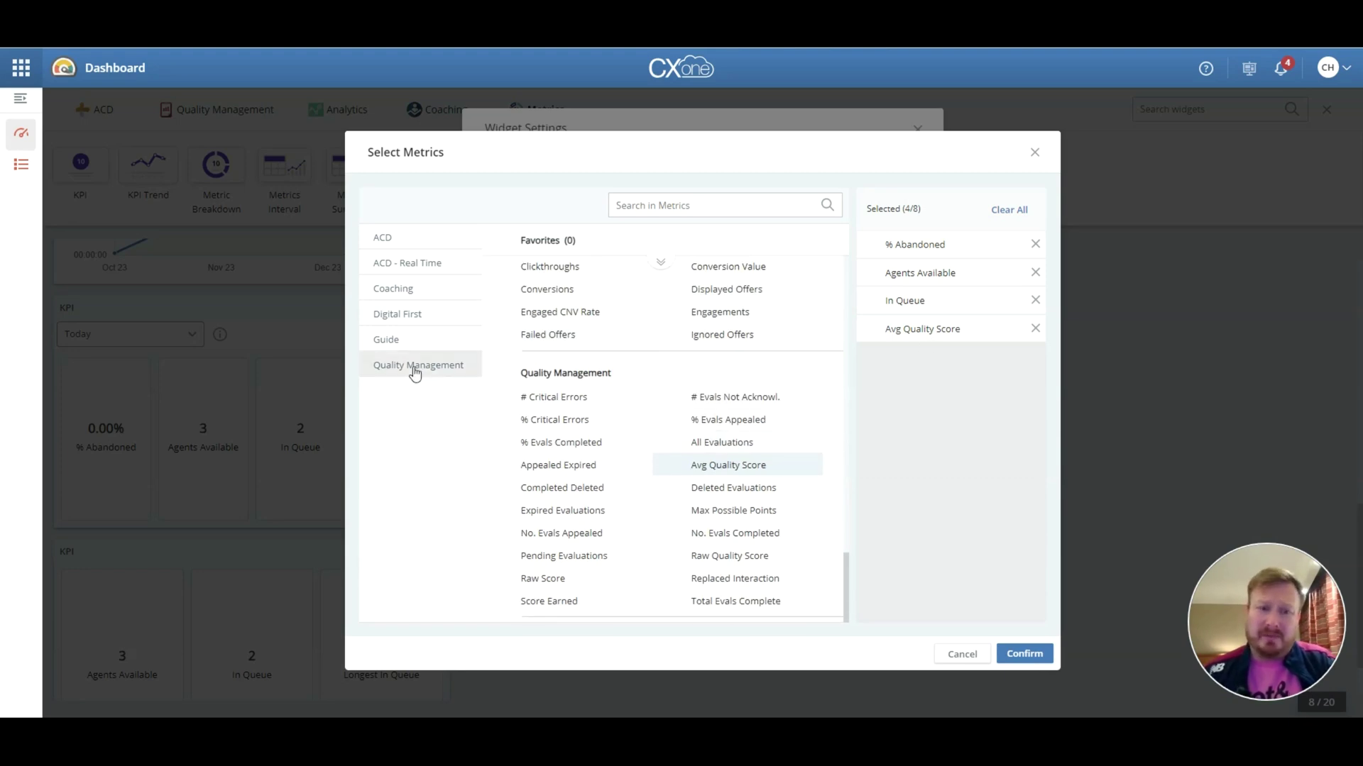
{"action": "scroll", "coordinate": [639, 391], "scroll_direction": "up", "scroll_amount": 1}
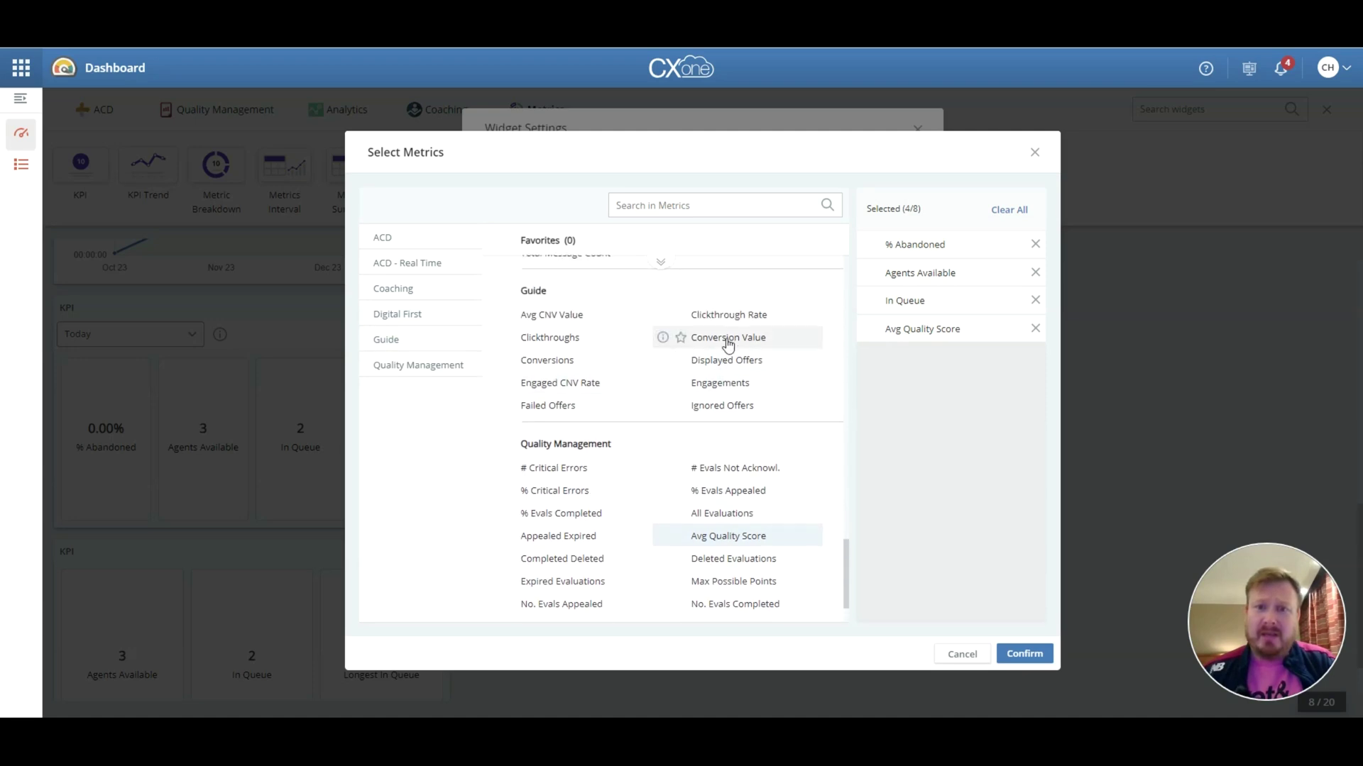
{"action": "left_click", "coordinate": [728, 316]}
{"action": "left_click", "coordinate": [408, 315]}
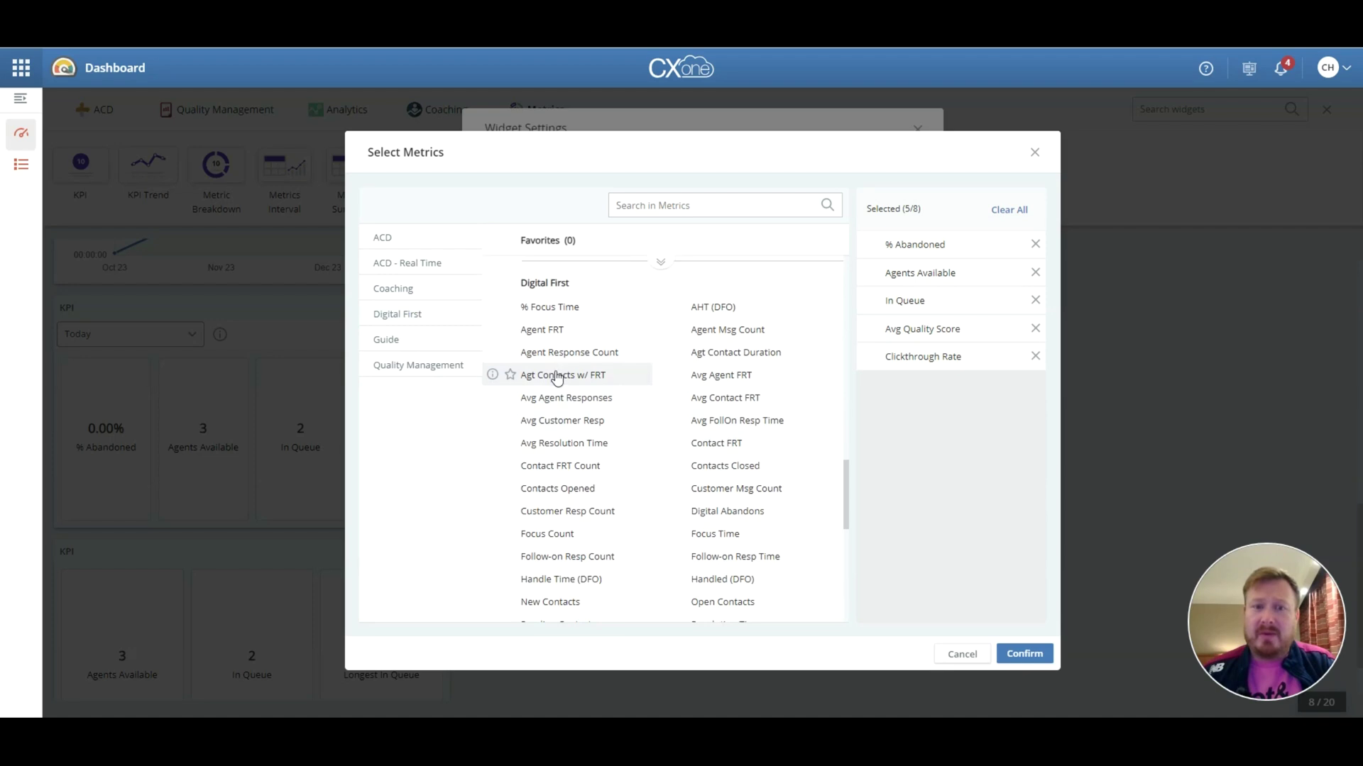
{"action": "left_click", "coordinate": [745, 334]}
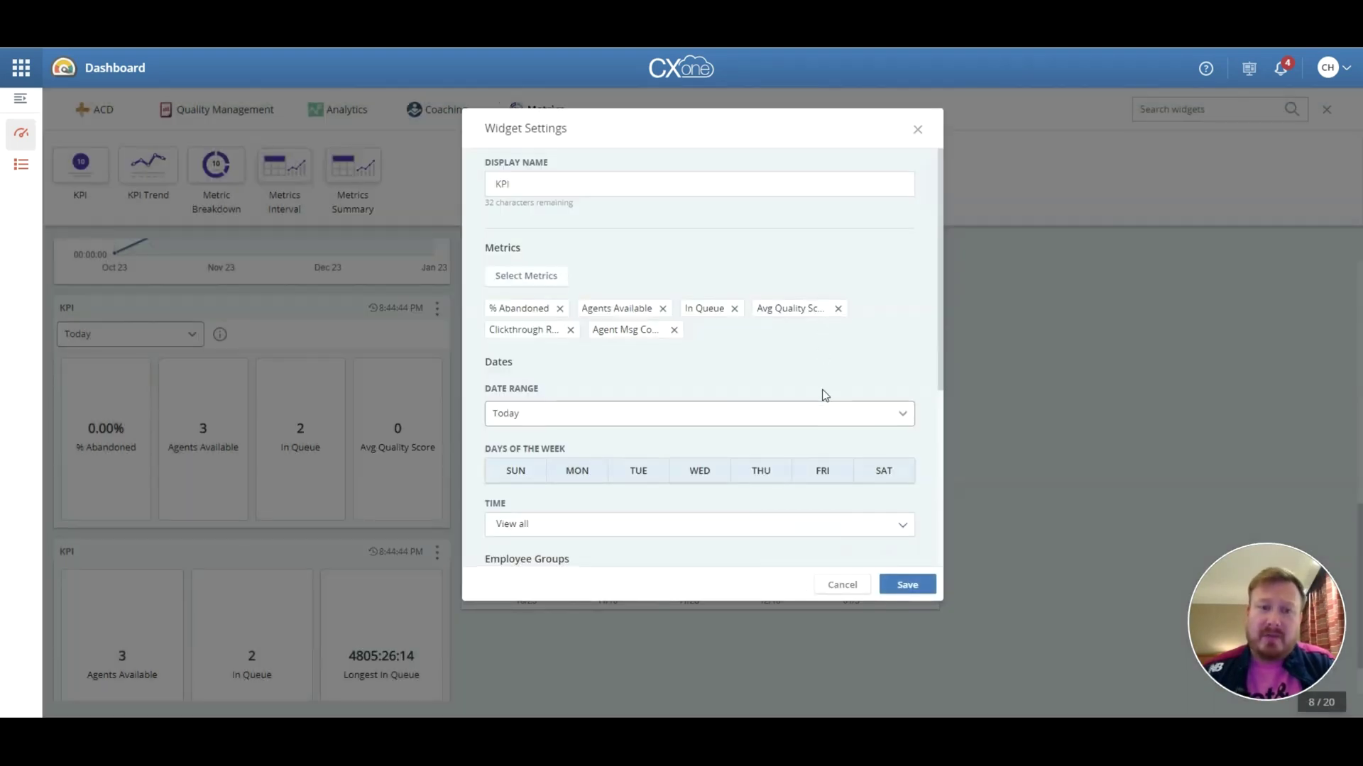
Save the KPI widget's settings after checking its filters and data attributes, and widen the widget to the dashboard's full width.
{"action": "scroll", "coordinate": [823, 395], "scroll_direction": "down", "scroll_amount": 2}
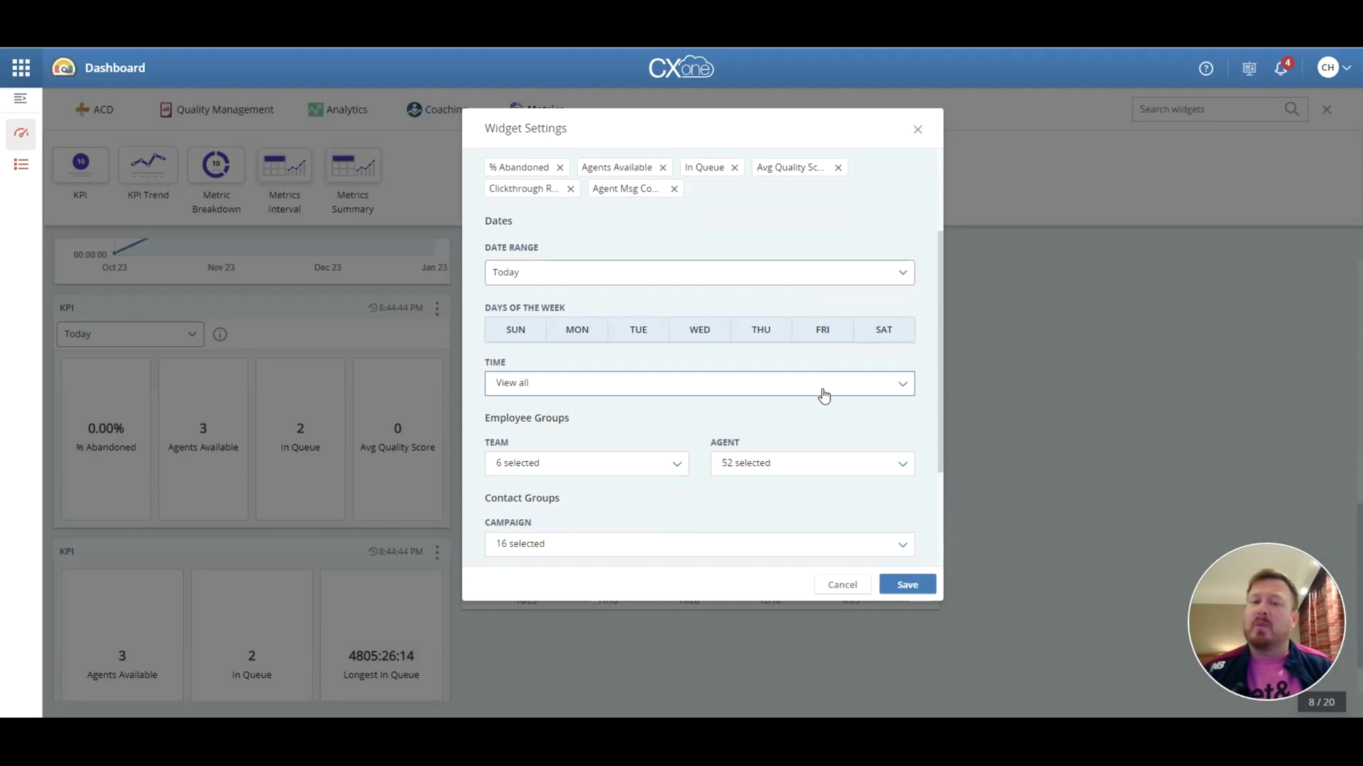
{"action": "scroll", "coordinate": [872, 484], "scroll_direction": "down", "scroll_amount": 2}
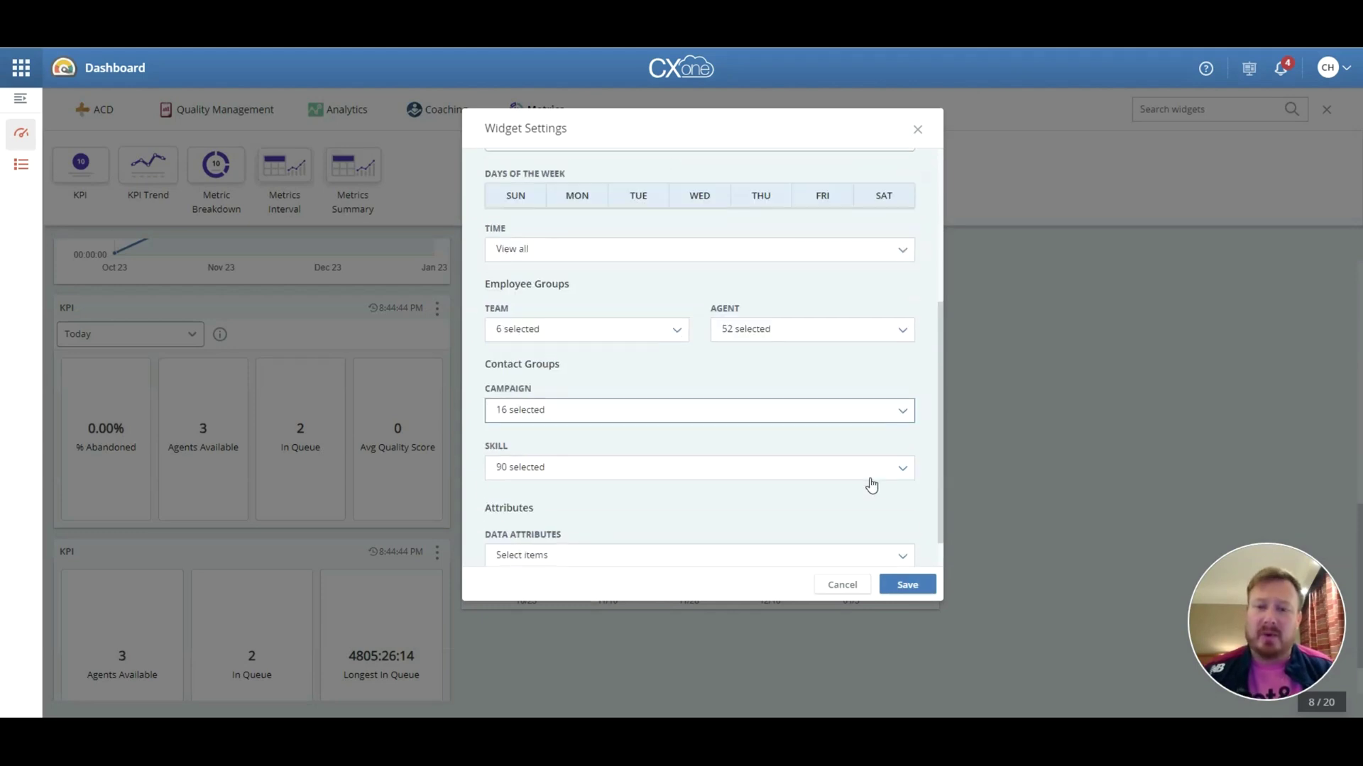
{"action": "left_click", "coordinate": [901, 530]}
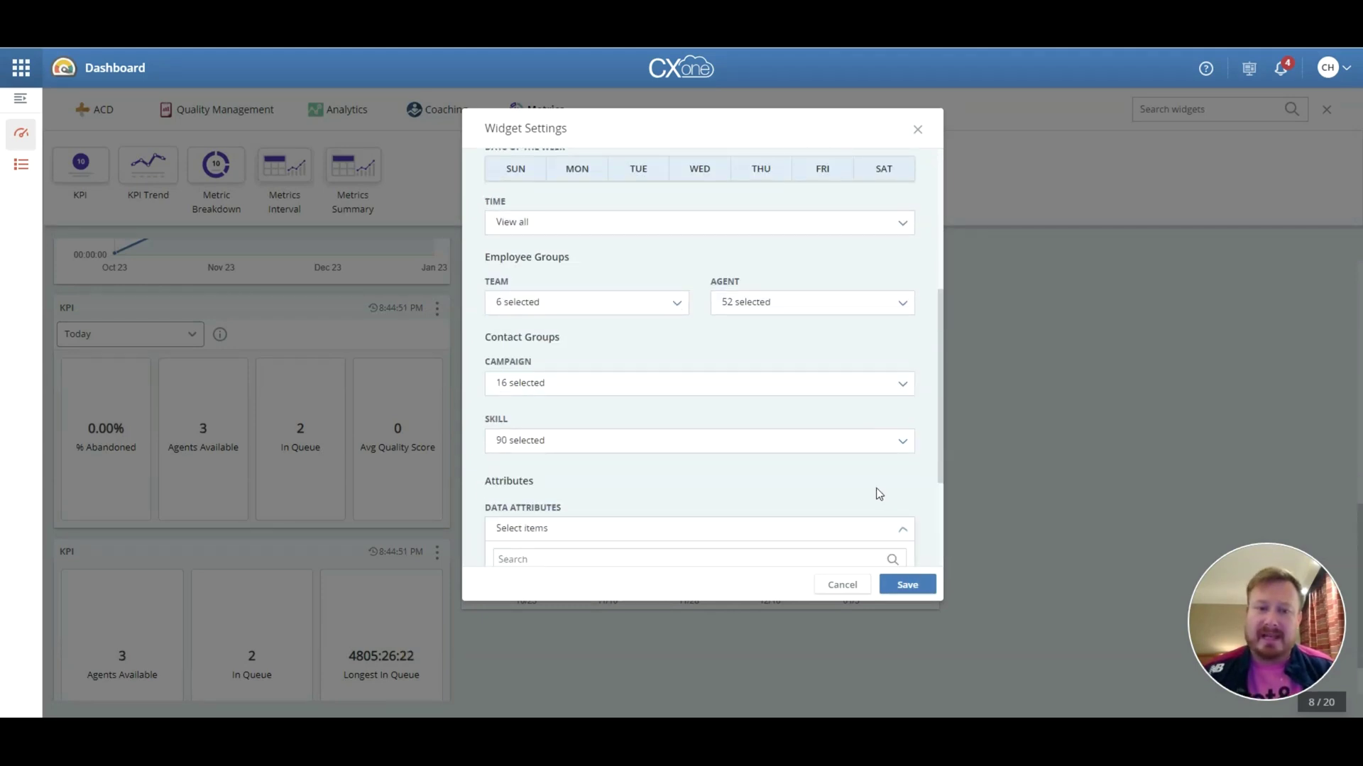
{"action": "scroll", "coordinate": [878, 495], "scroll_direction": "down", "scroll_amount": 3}
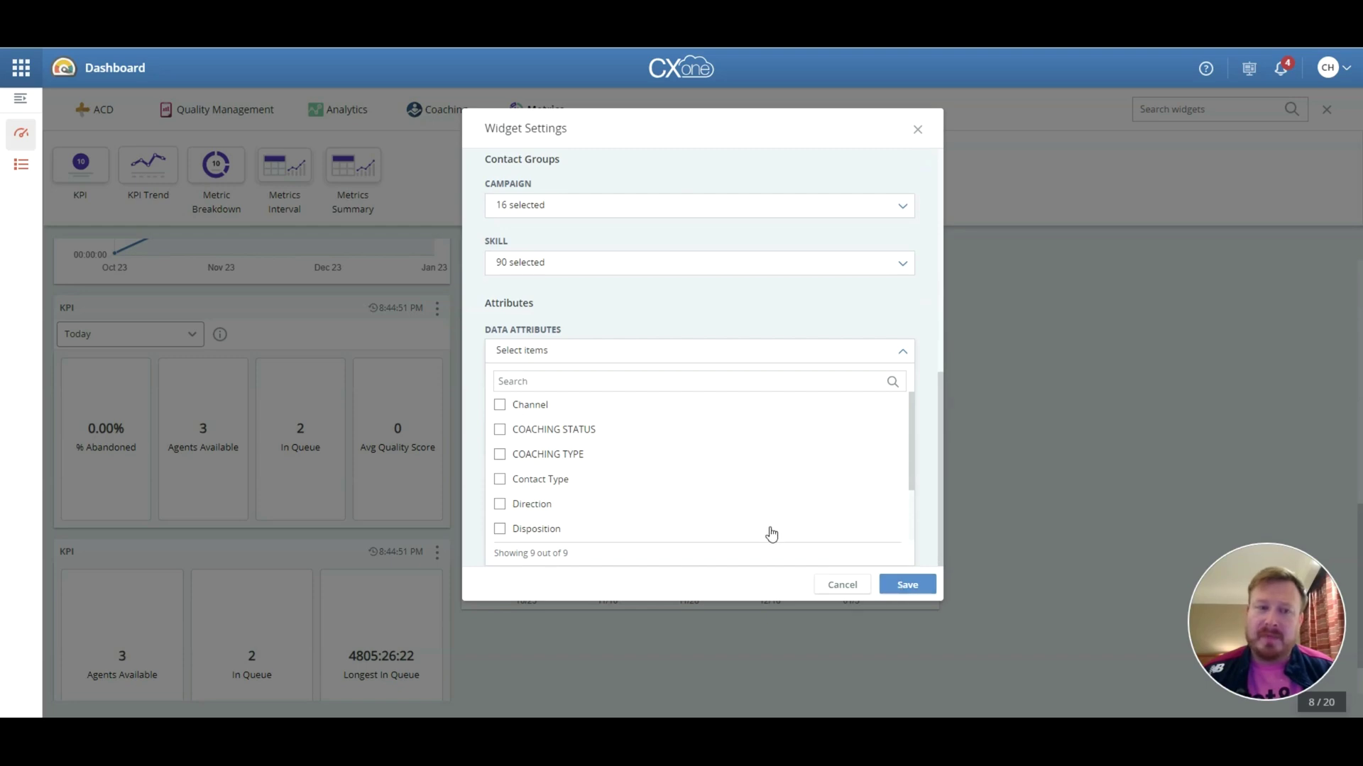
{"action": "left_click", "coordinate": [907, 584]}
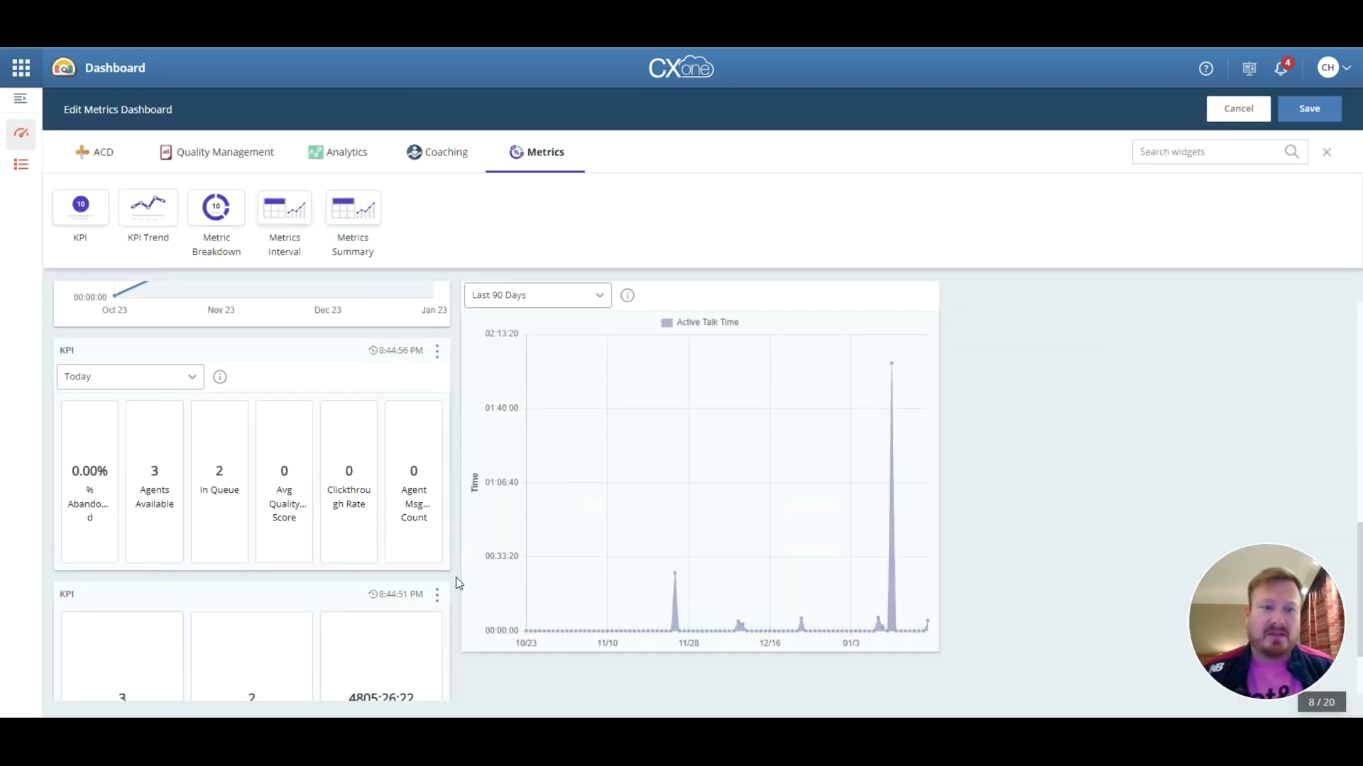
{"action": "left_click_drag", "start_coordinate": [448, 570], "coordinate": [1334, 510]}
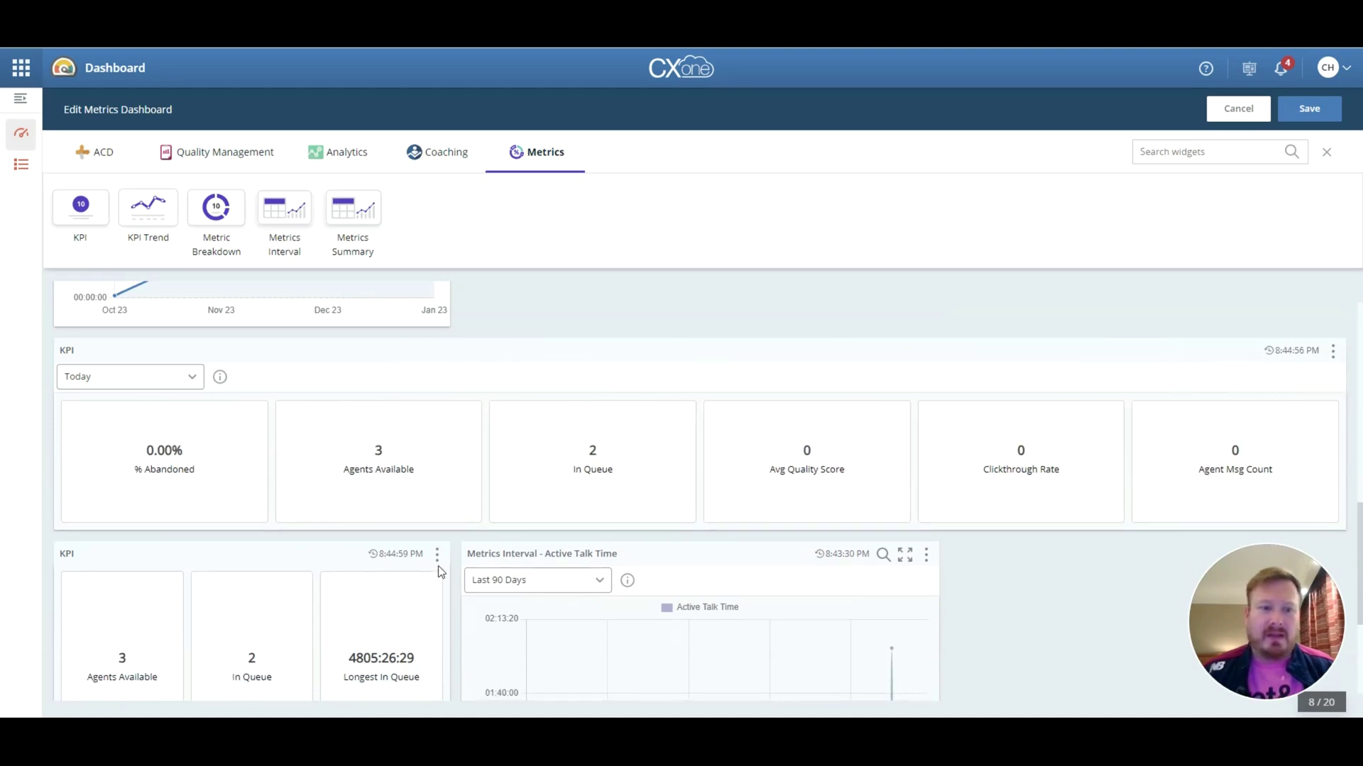
Set the KPI widget with Agents Available, In Queue and Longest In Queue to display its metrics stacked vertically.
{"action": "scroll", "coordinate": [442, 537], "scroll_direction": "down", "scroll_amount": 1}
{"action": "left_click", "coordinate": [438, 483]}
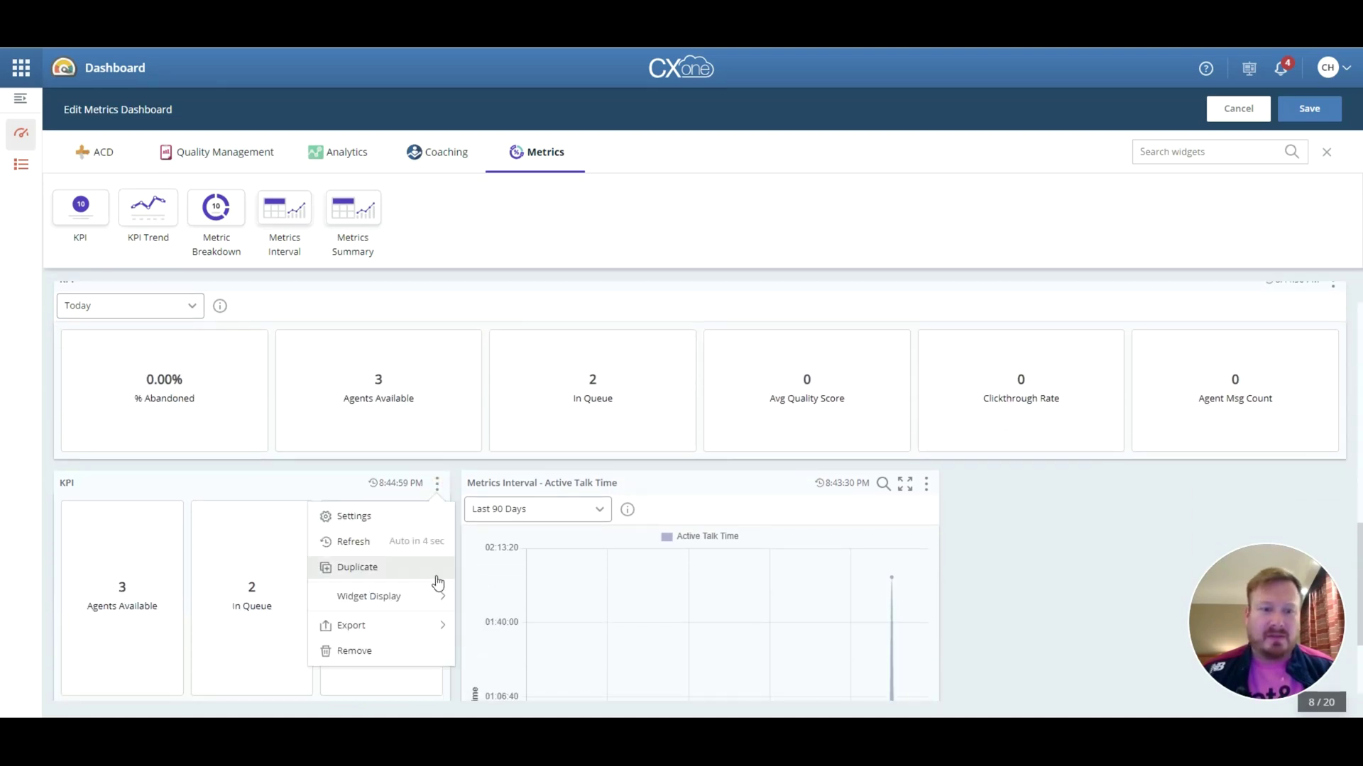
{"action": "left_click", "coordinate": [437, 598]}
{"action": "left_click", "coordinate": [485, 595]}
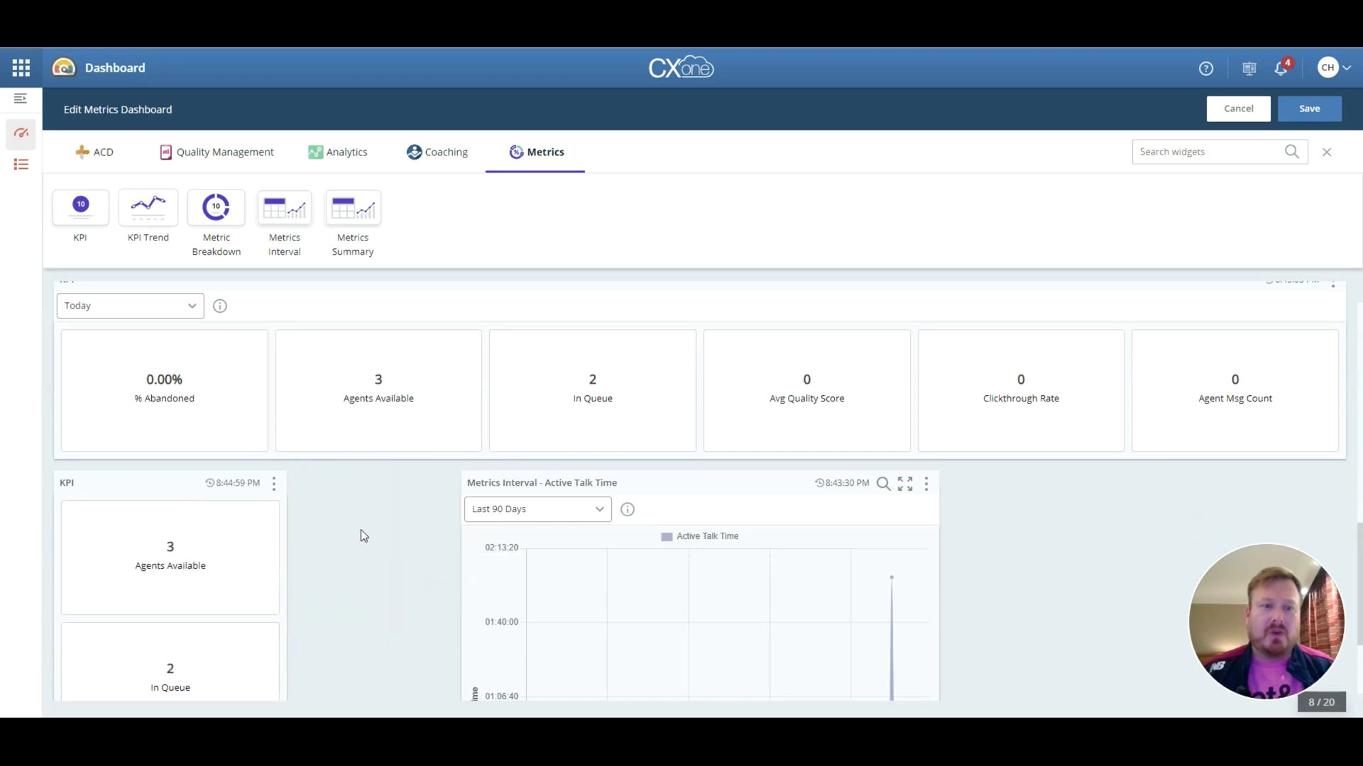
{"action": "scroll", "coordinate": [361, 528], "scroll_direction": "down", "scroll_amount": 2}
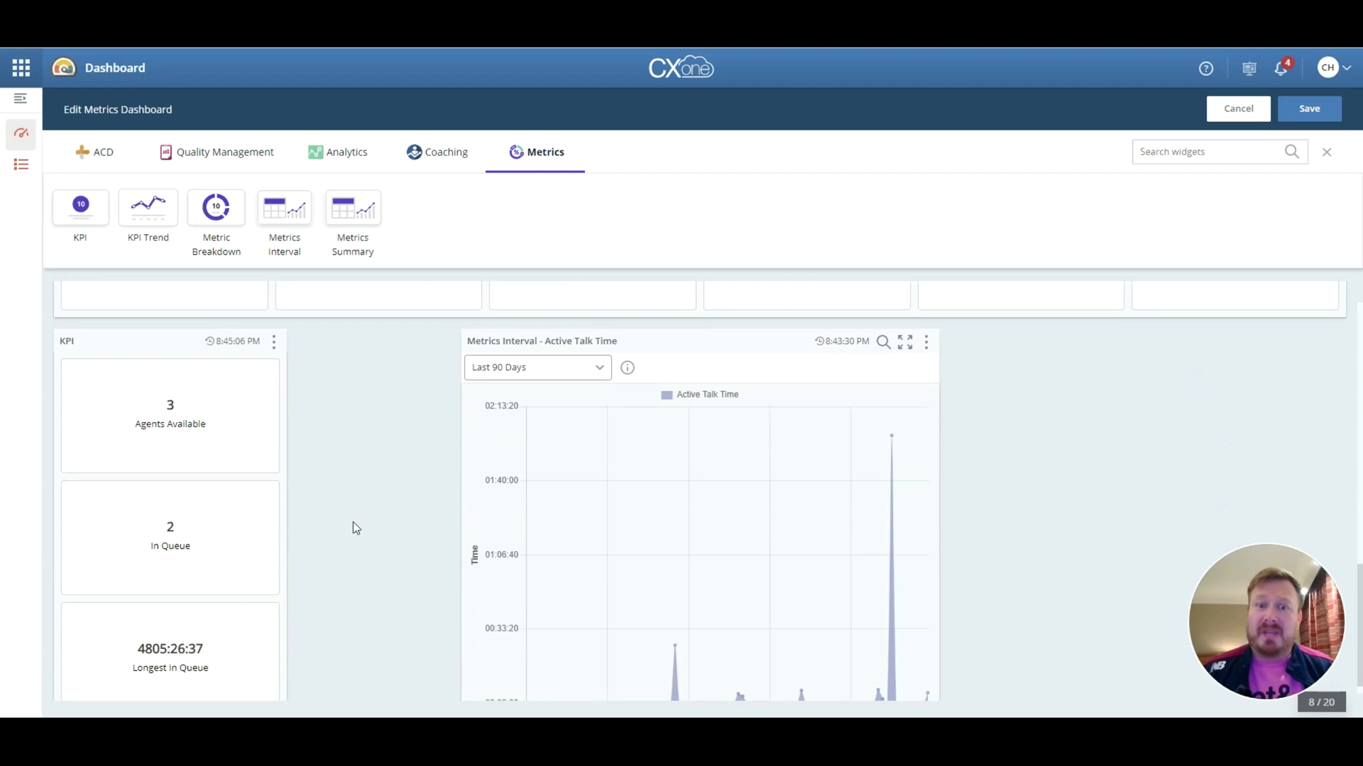
{"action": "scroll", "coordinate": [353, 528], "scroll_direction": "up", "scroll_amount": 2}
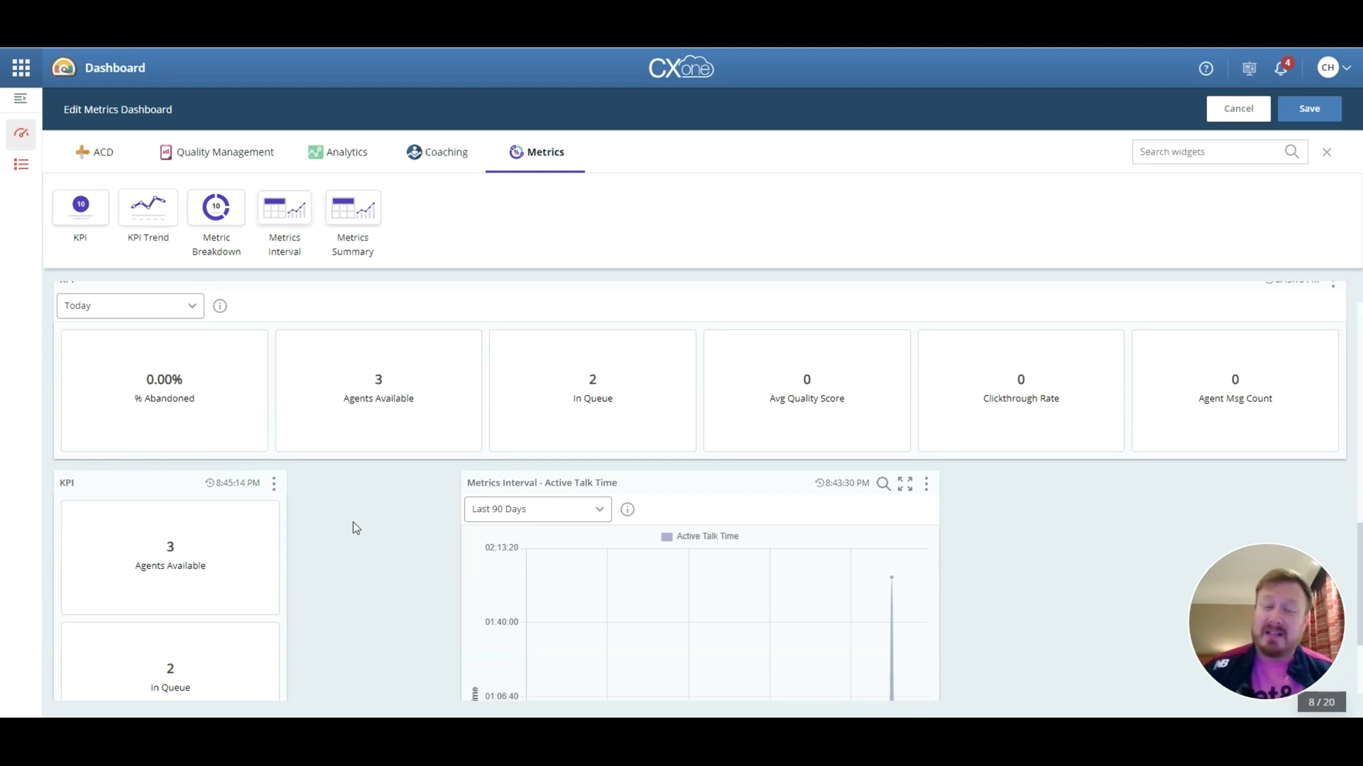
{"action": "scroll", "coordinate": [364, 513], "scroll_direction": "up", "scroll_amount": 3}
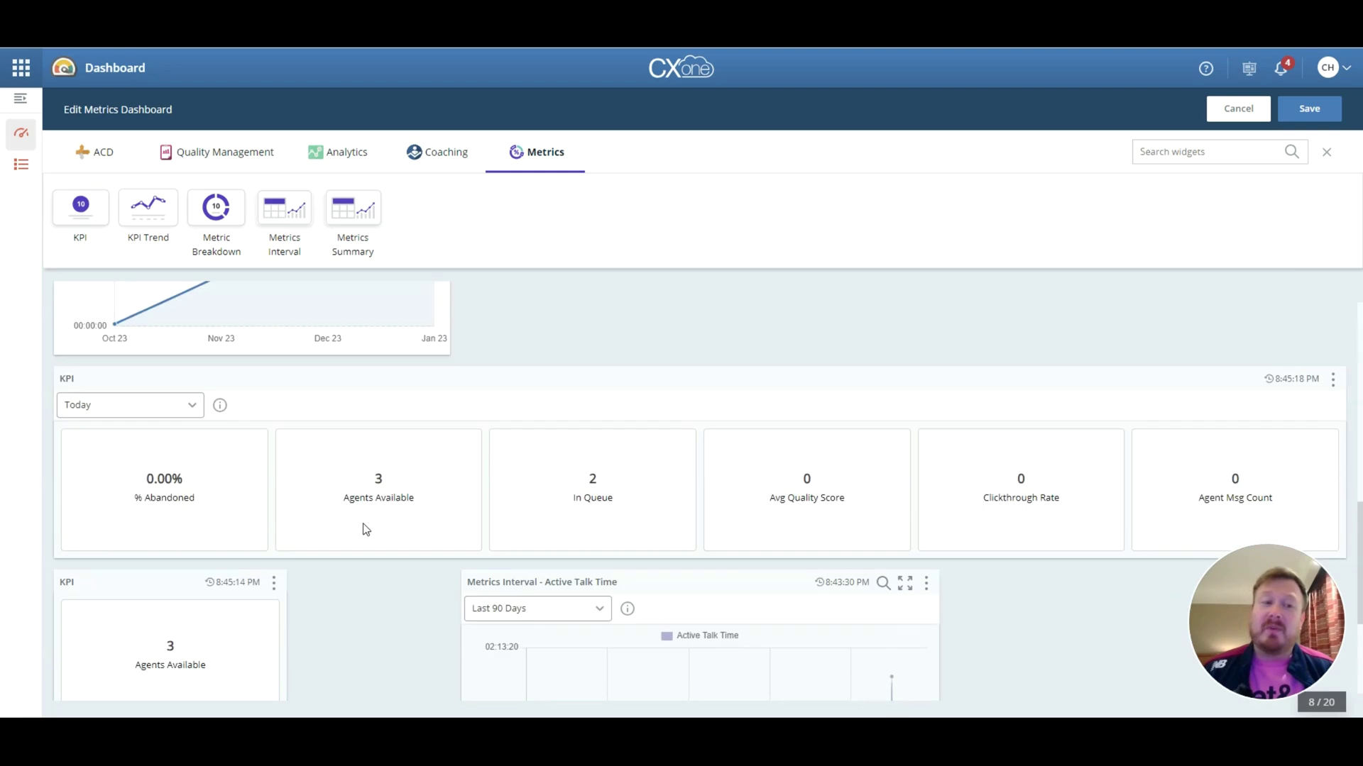
{"action": "scroll", "coordinate": [604, 431], "scroll_direction": "down", "scroll_amount": 1}
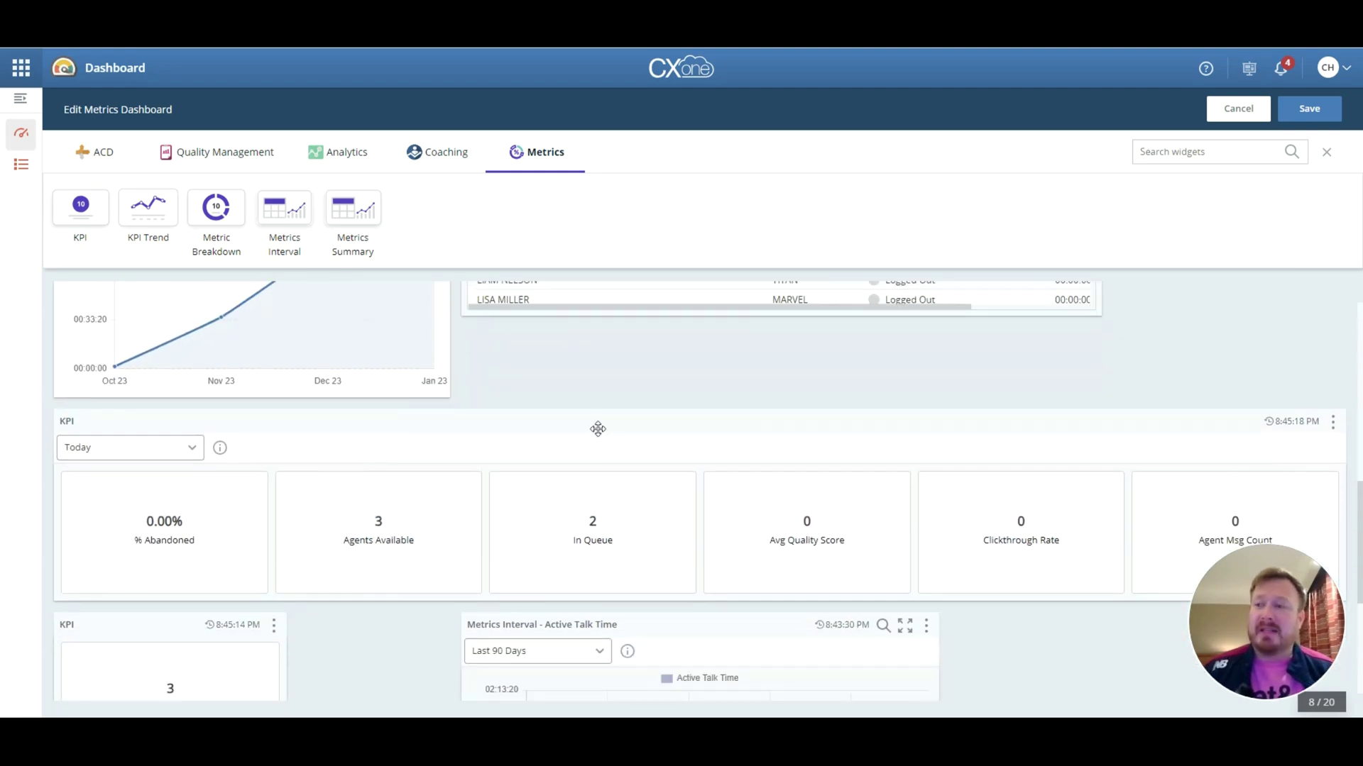
{"action": "scroll", "coordinate": [598, 429], "scroll_direction": "down", "scroll_amount": 4}
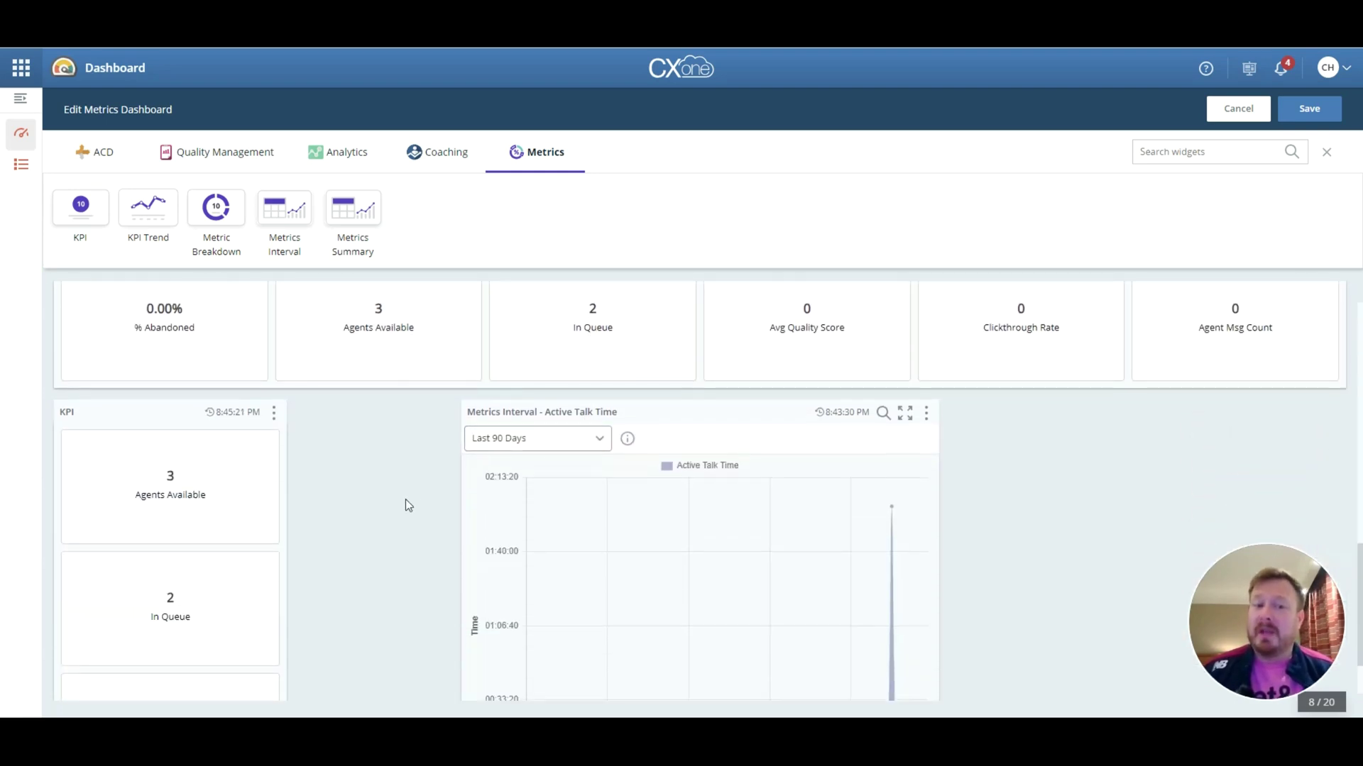
{"action": "scroll", "coordinate": [241, 510], "scroll_direction": "up", "scroll_amount": 2}
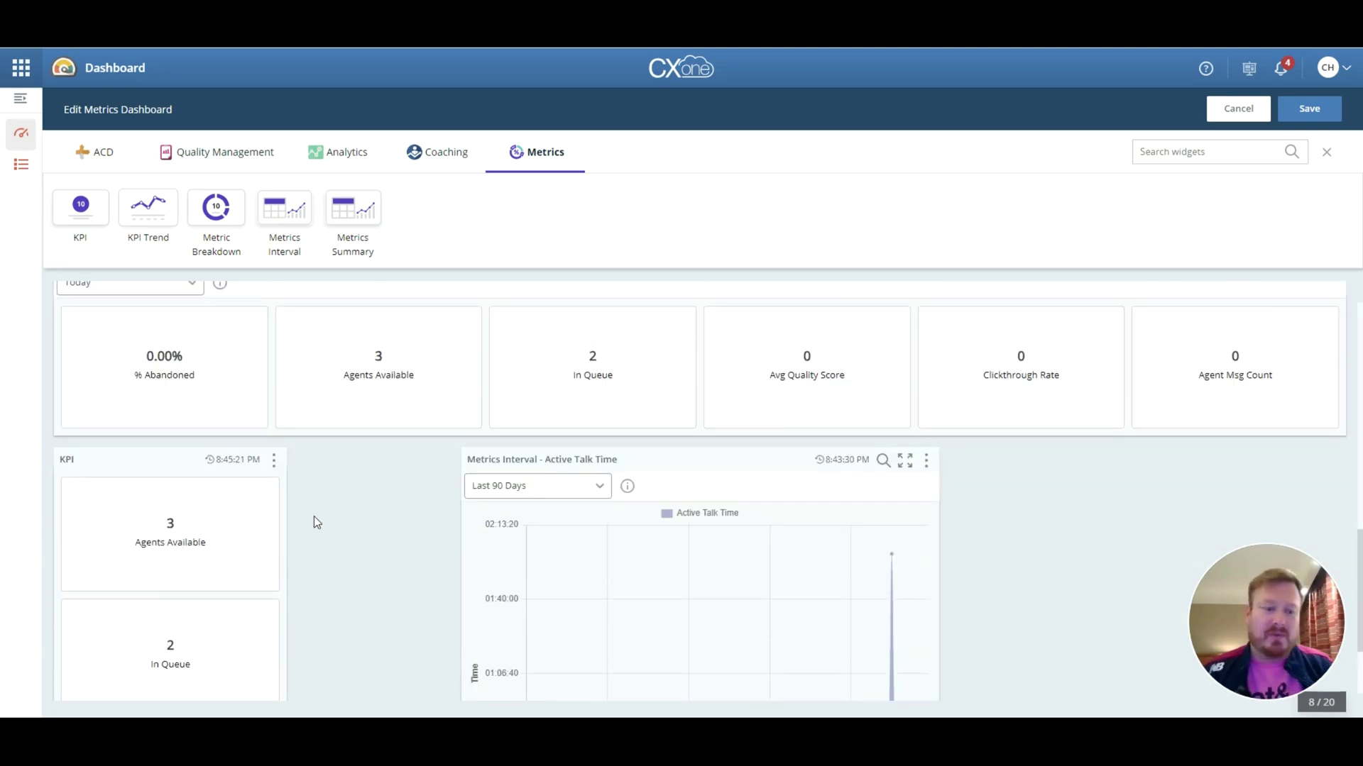
Switch to the dashboard with the Frustration widget and add the Abandons, Agent Offered and % Handled metrics to its Metrics Interval widget.
{"action": "key", "text": "alt+Tab"}
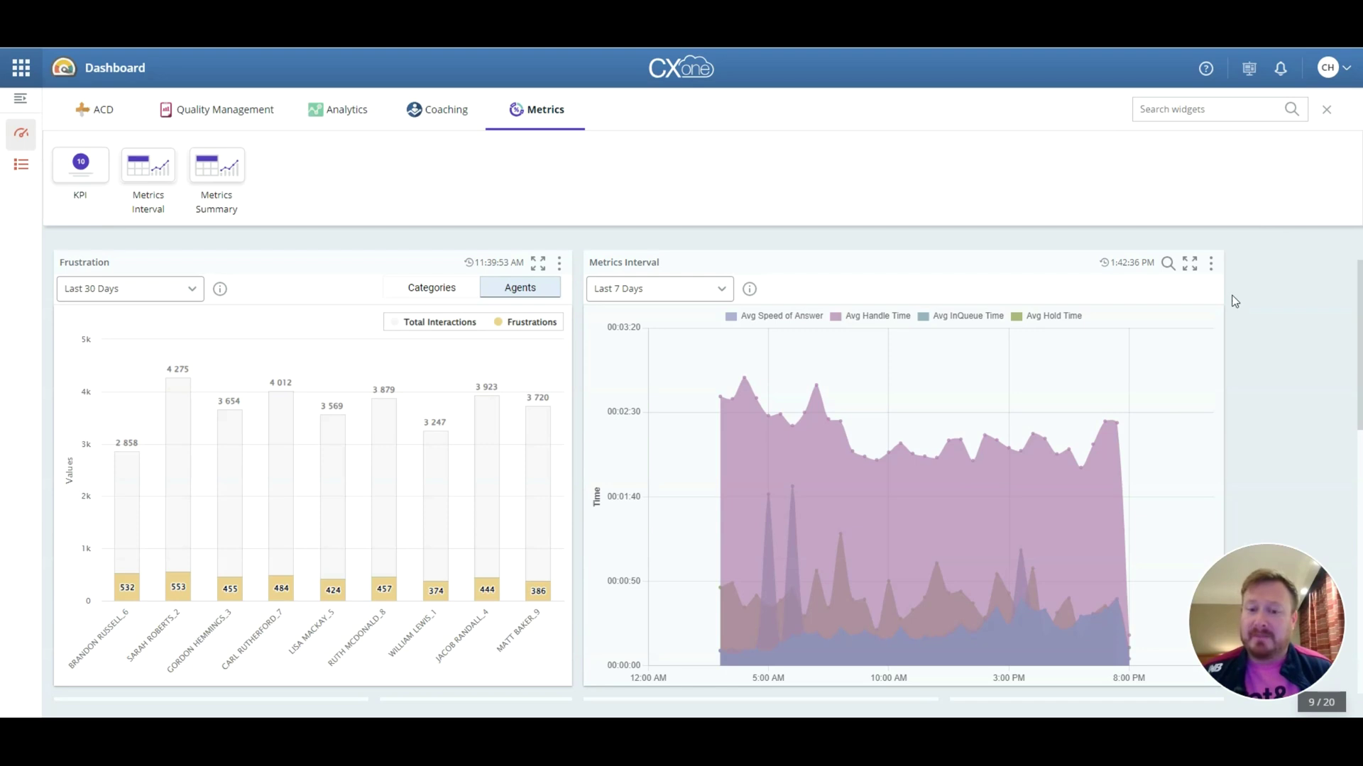
{"action": "left_click", "coordinate": [1210, 264]}
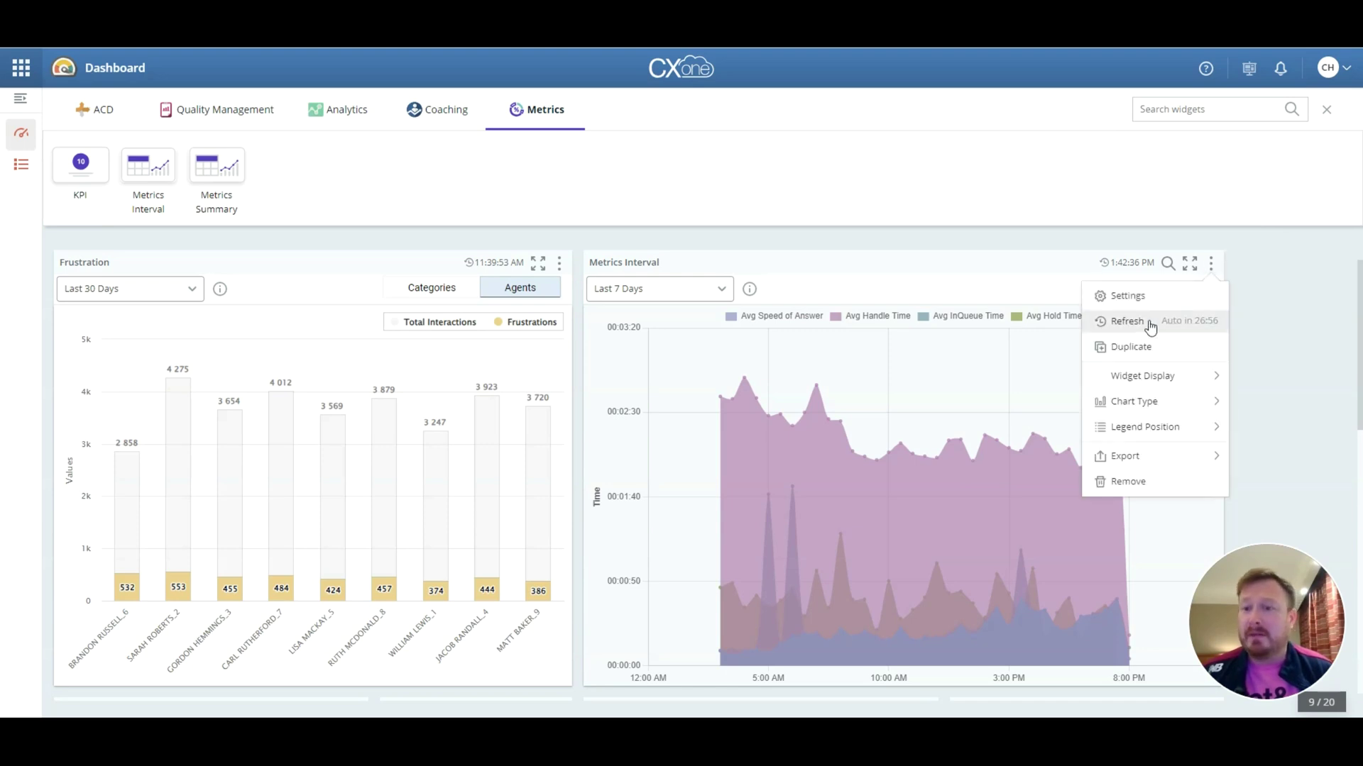
{"action": "left_click", "coordinate": [1144, 295]}
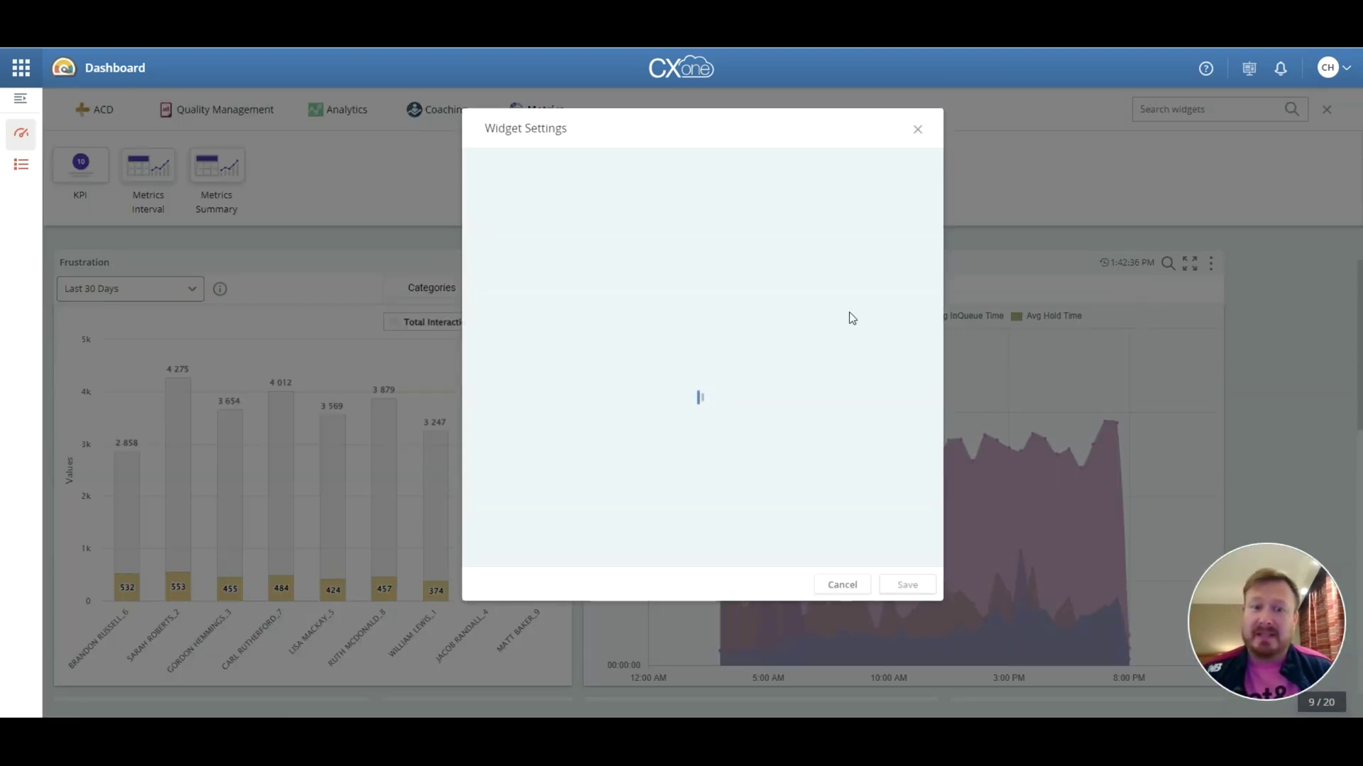
{"action": "left_click", "coordinate": [548, 277]}
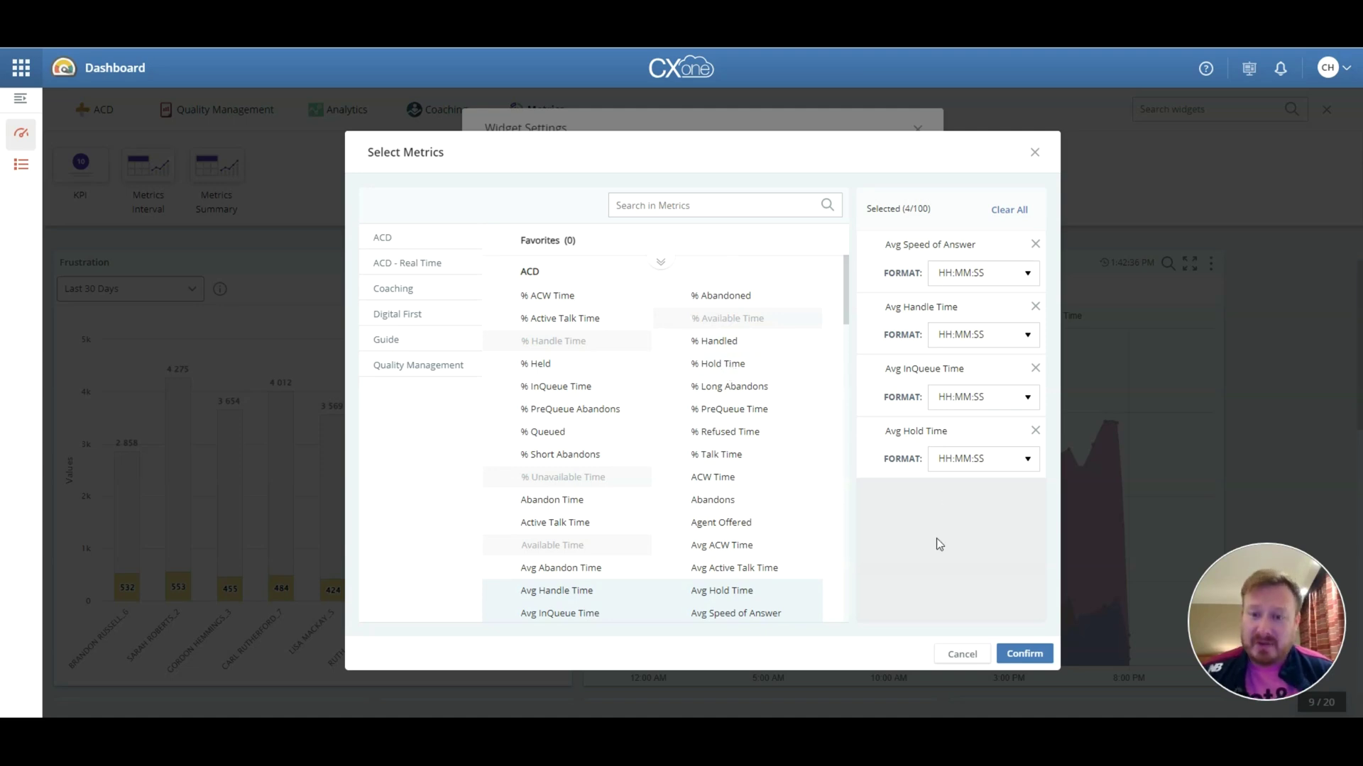
{"action": "left_click", "coordinate": [726, 507]}
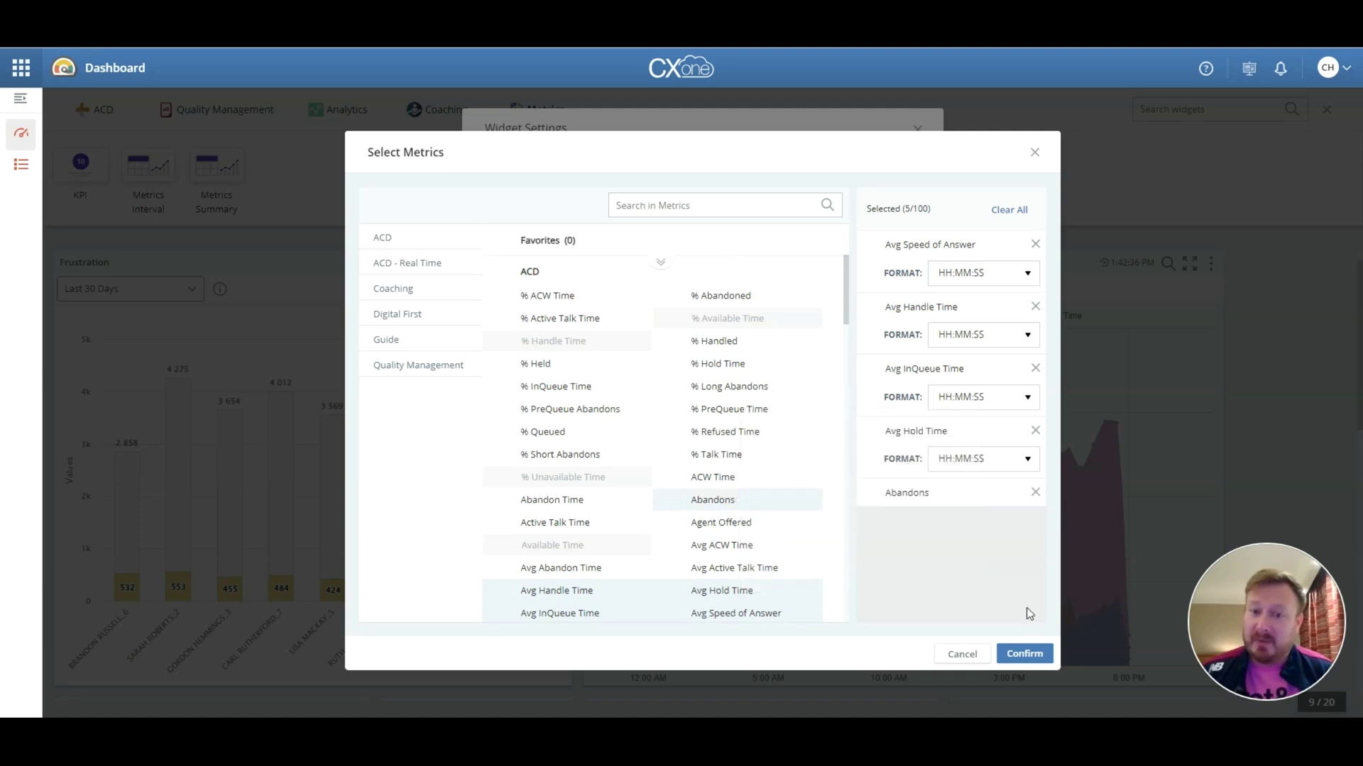
{"action": "left_click", "coordinate": [718, 527]}
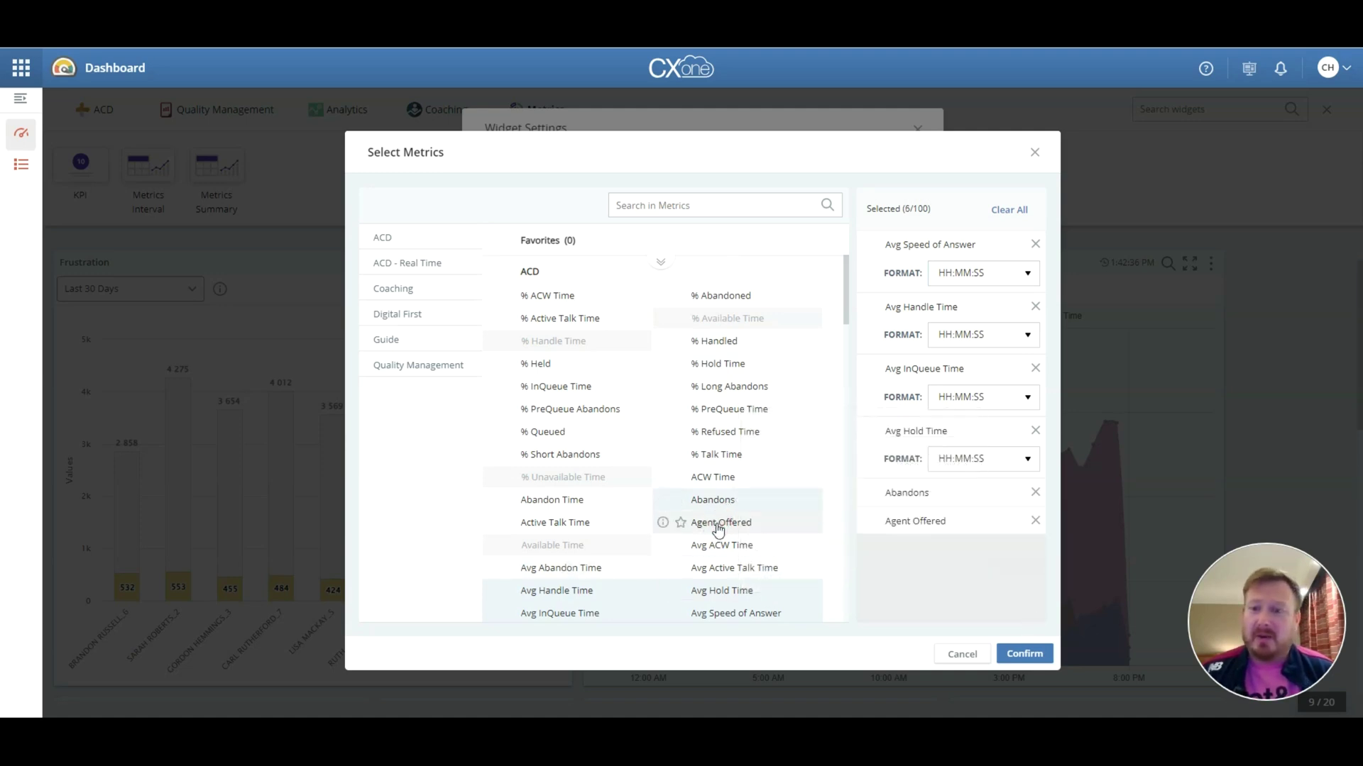
{"action": "left_click", "coordinate": [721, 345]}
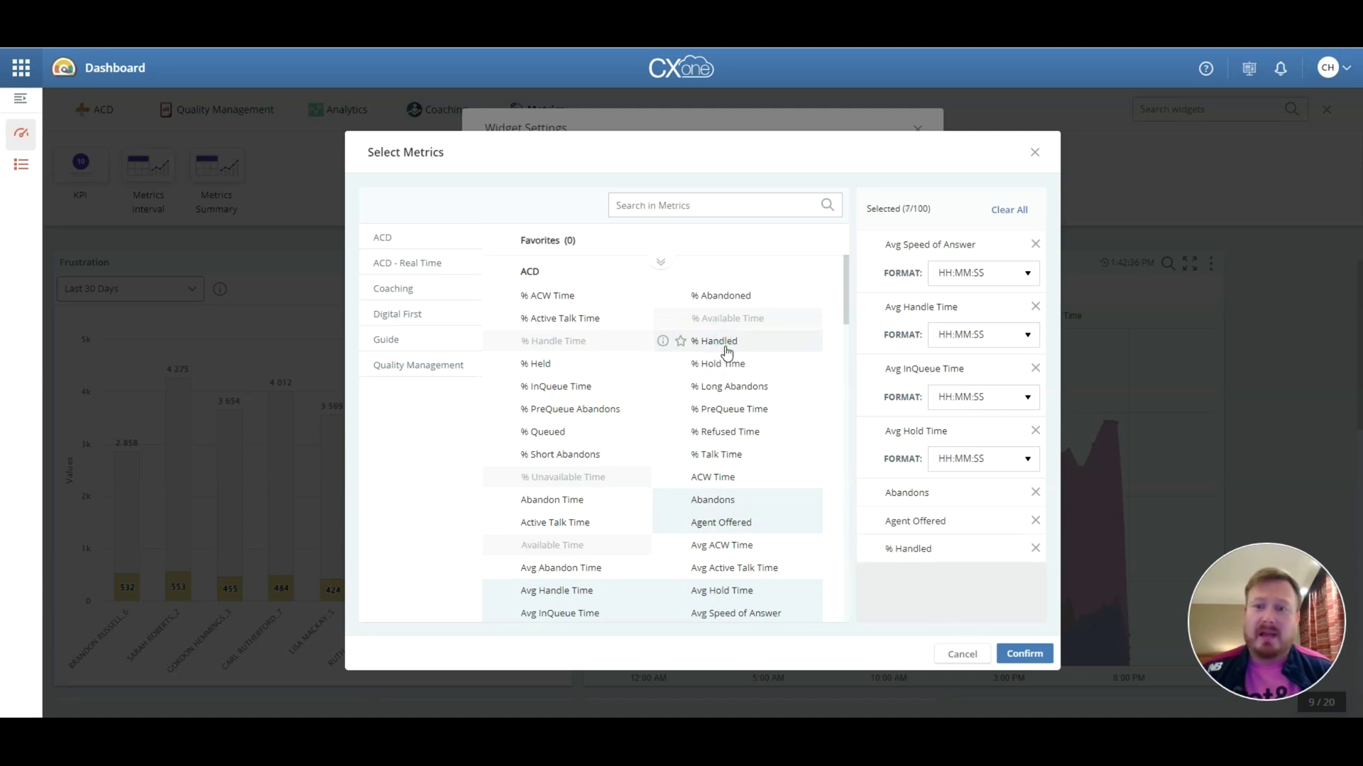
{"action": "left_click", "coordinate": [1022, 654]}
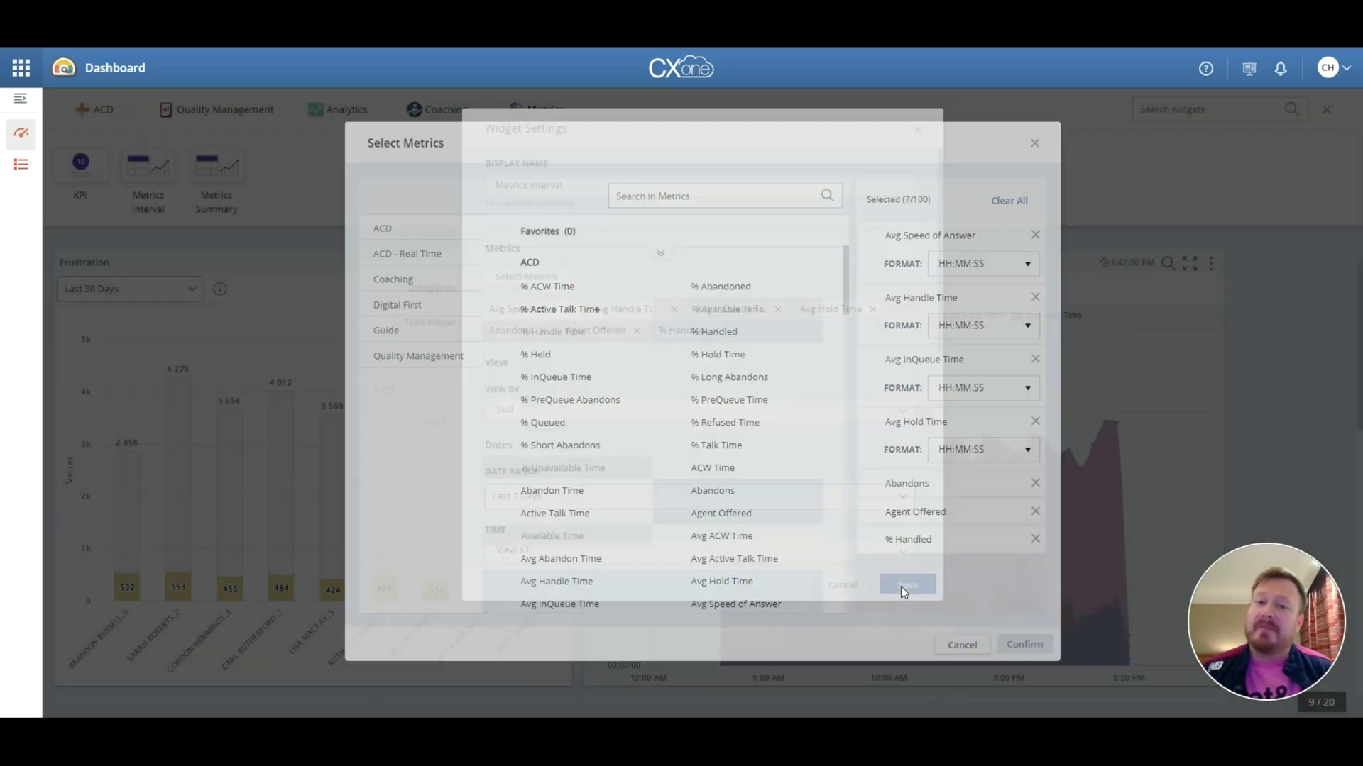
{"action": "left_click", "coordinate": [912, 586]}
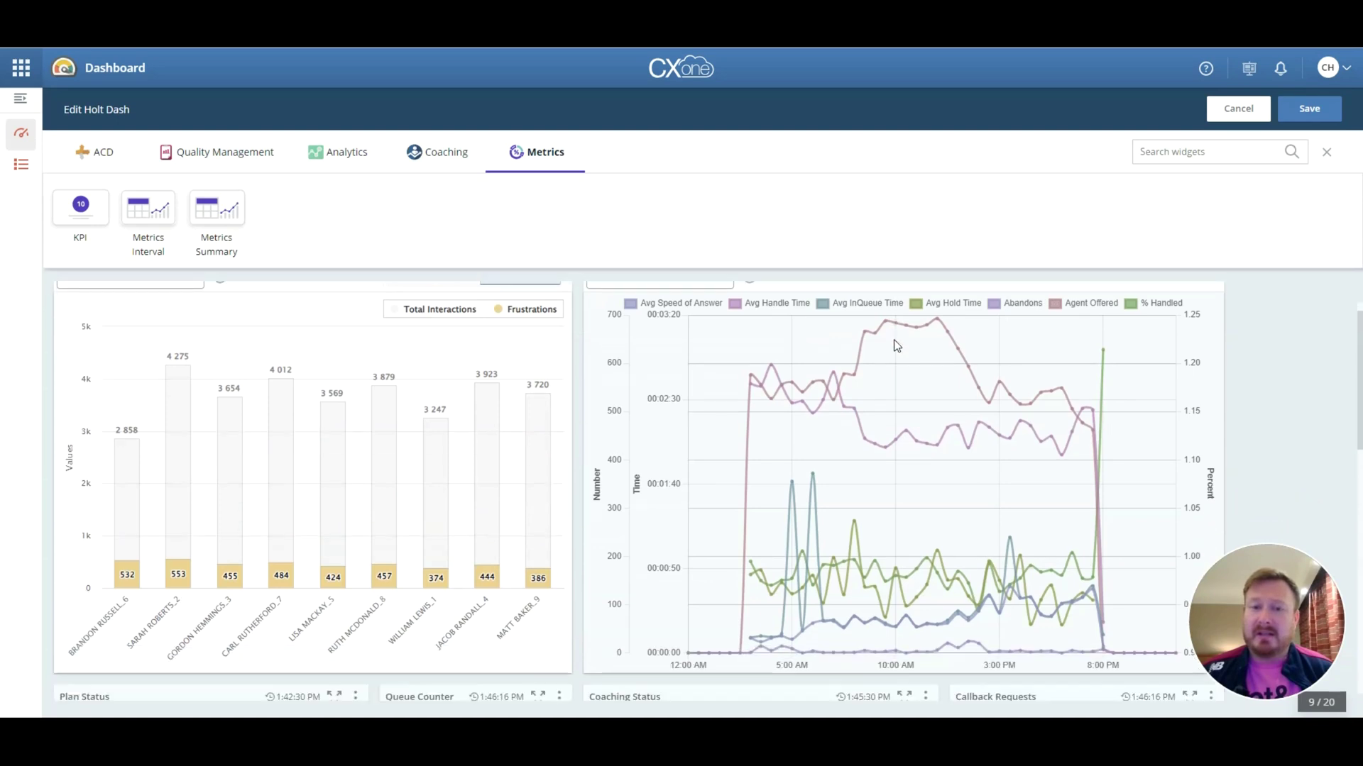
Remove the Abandons, Agent Offered and % Handled metrics from the Metrics Interval widget and save its settings.
{"action": "scroll", "coordinate": [913, 376], "scroll_direction": "down", "scroll_amount": 1}
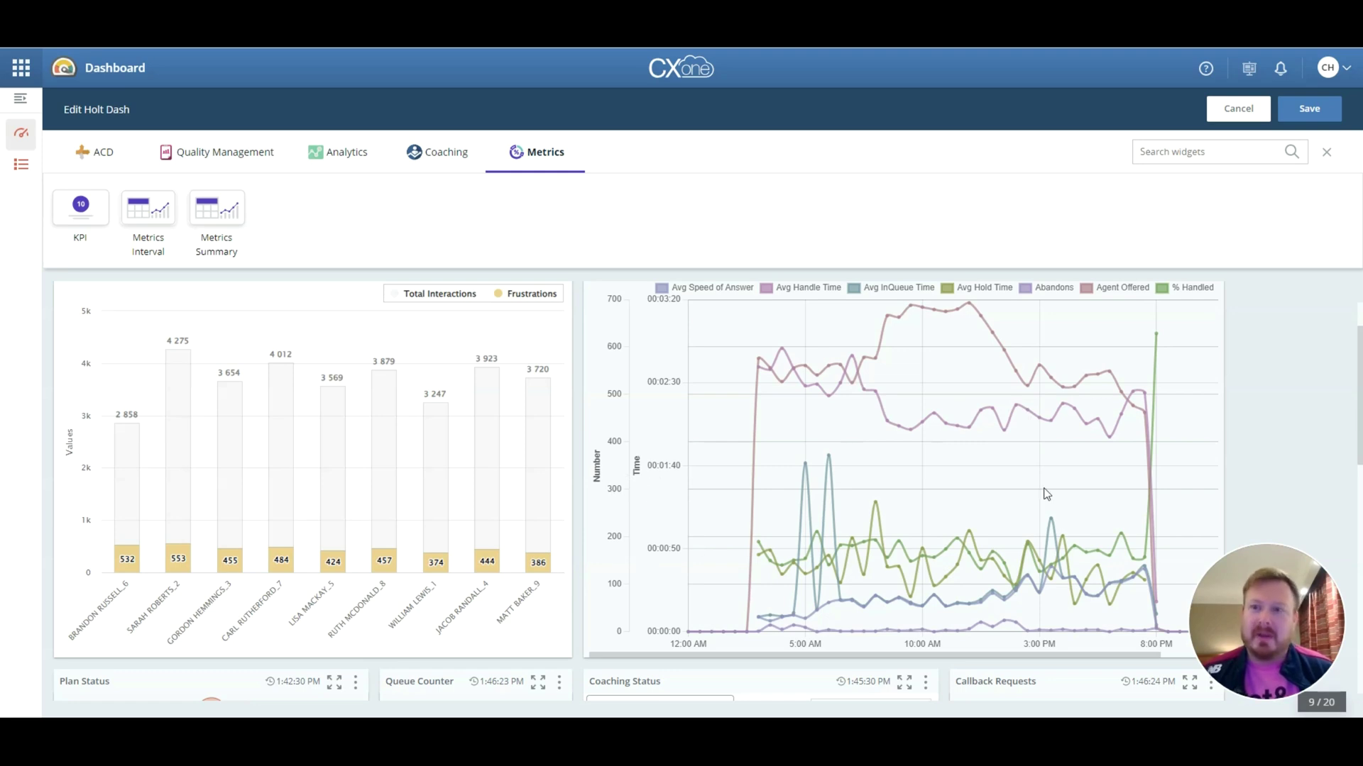
{"action": "scroll", "coordinate": [1256, 367], "scroll_direction": "up", "scroll_amount": 1}
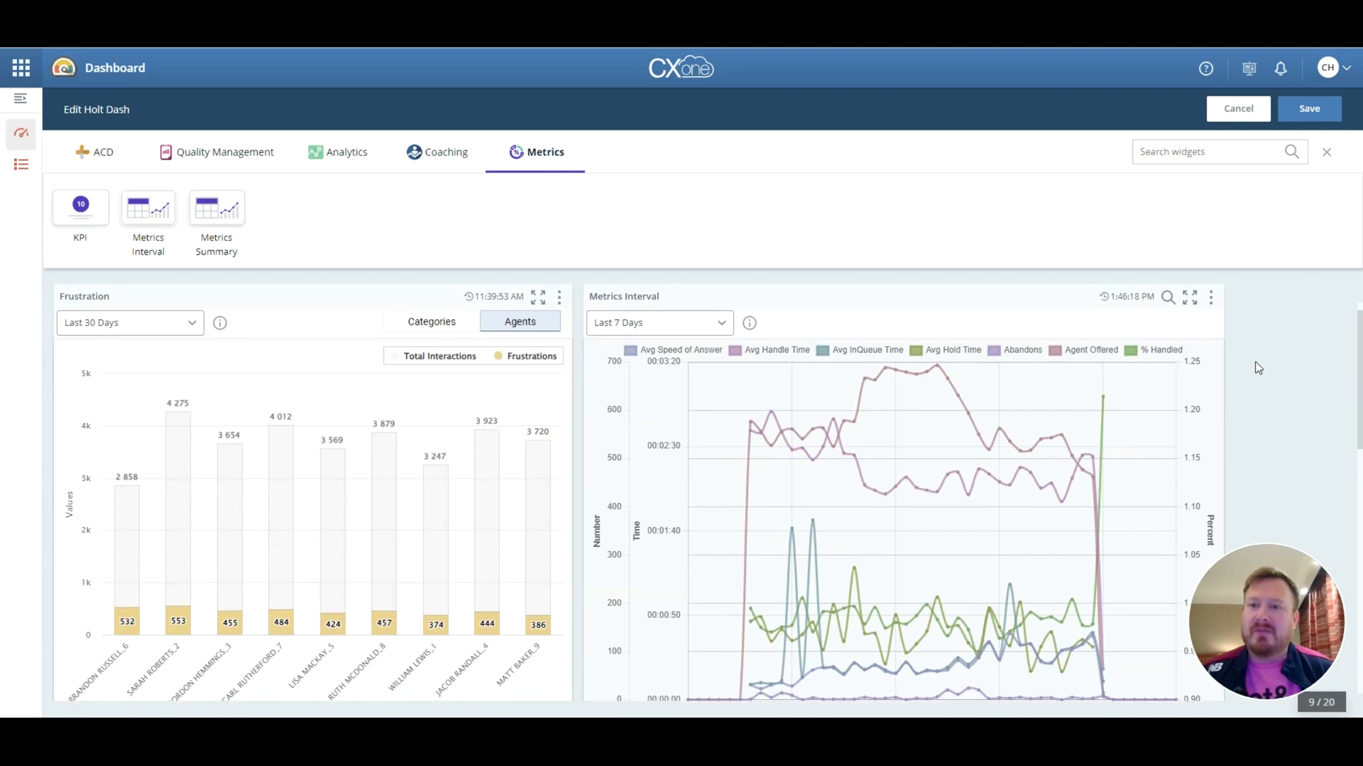
{"action": "left_click", "coordinate": [1211, 306]}
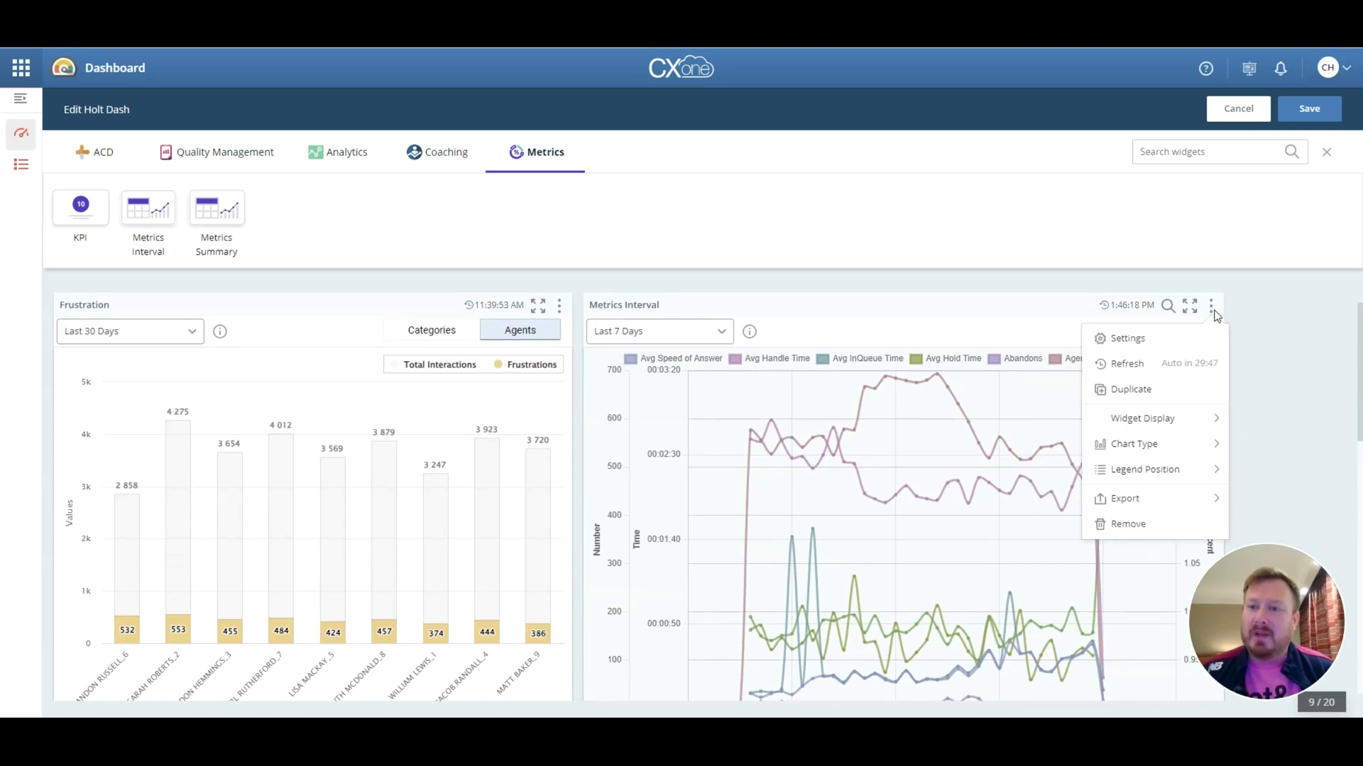
{"action": "left_click", "coordinate": [1151, 346]}
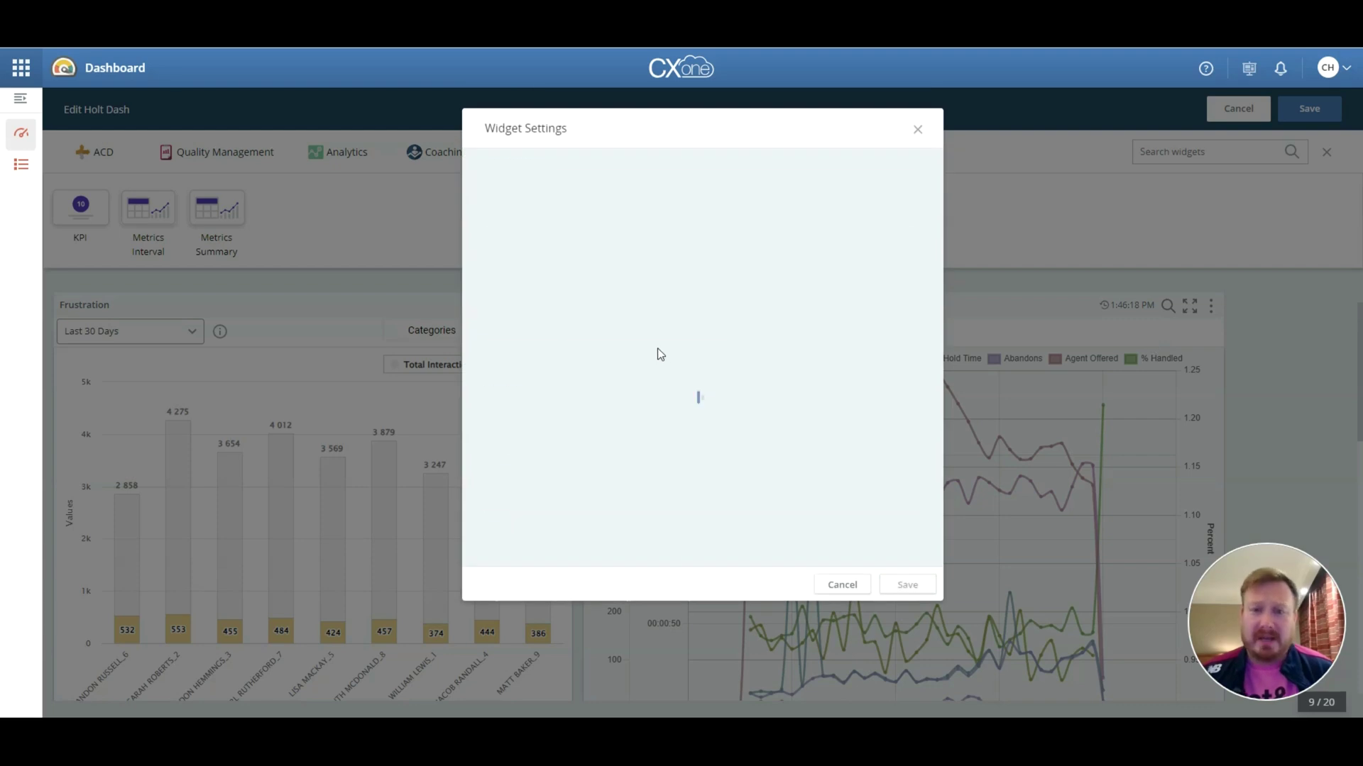
{"action": "left_click", "coordinate": [711, 331]}
{"action": "left_click", "coordinate": [633, 331]}
{"action": "left_click", "coordinate": [542, 331]}
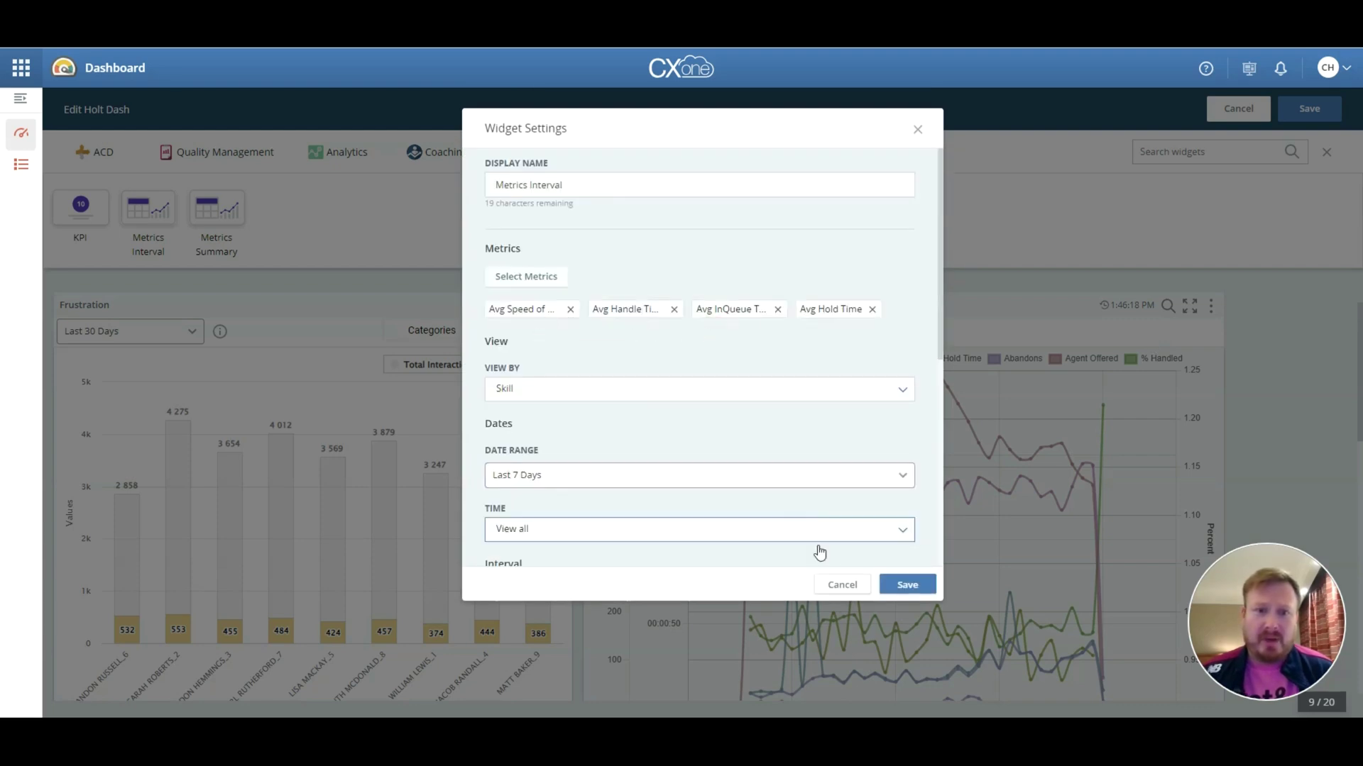
{"action": "left_click", "coordinate": [907, 585]}
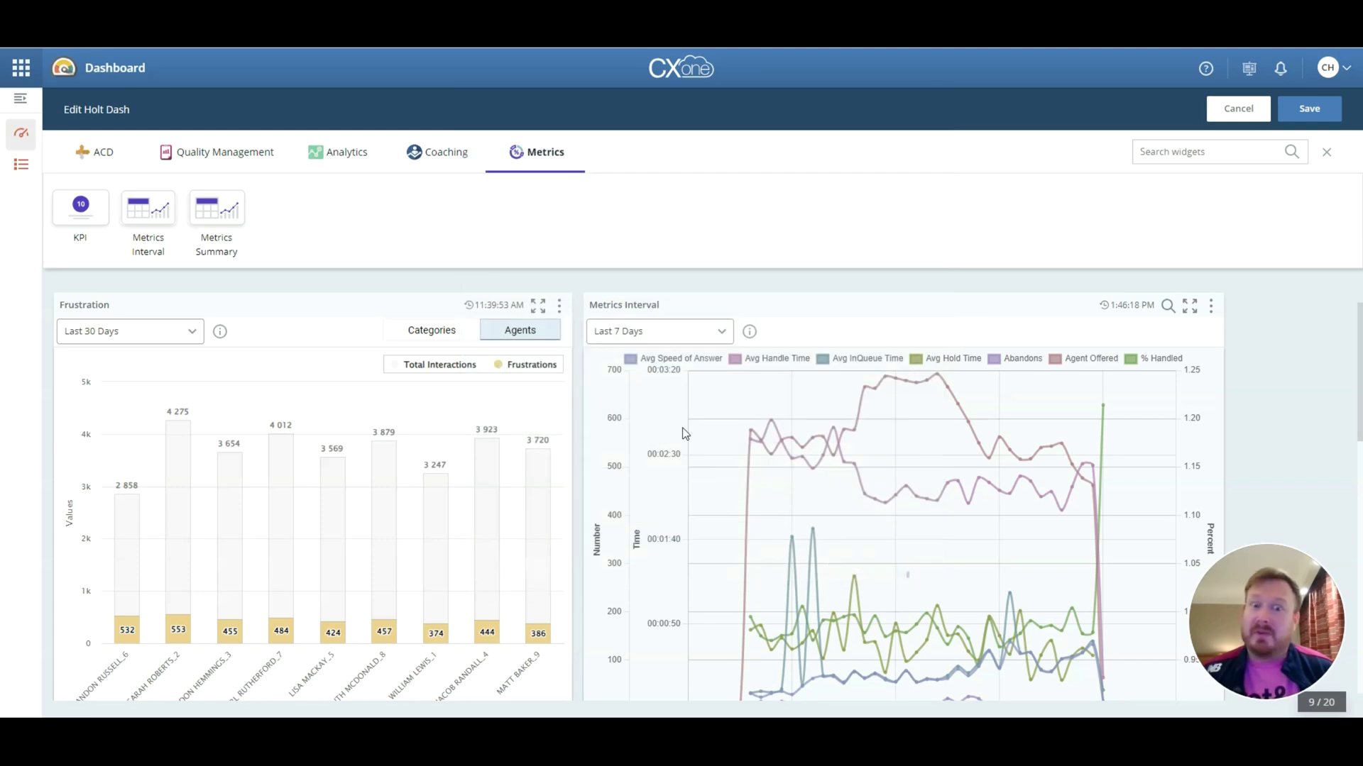
Move the Metrics Interval widget to the dashboard's left edge and duplicate it.
{"action": "left_click_drag", "start_coordinate": [778, 307], "coordinate": [252, 289]}
{"action": "left_click", "coordinate": [681, 306]}
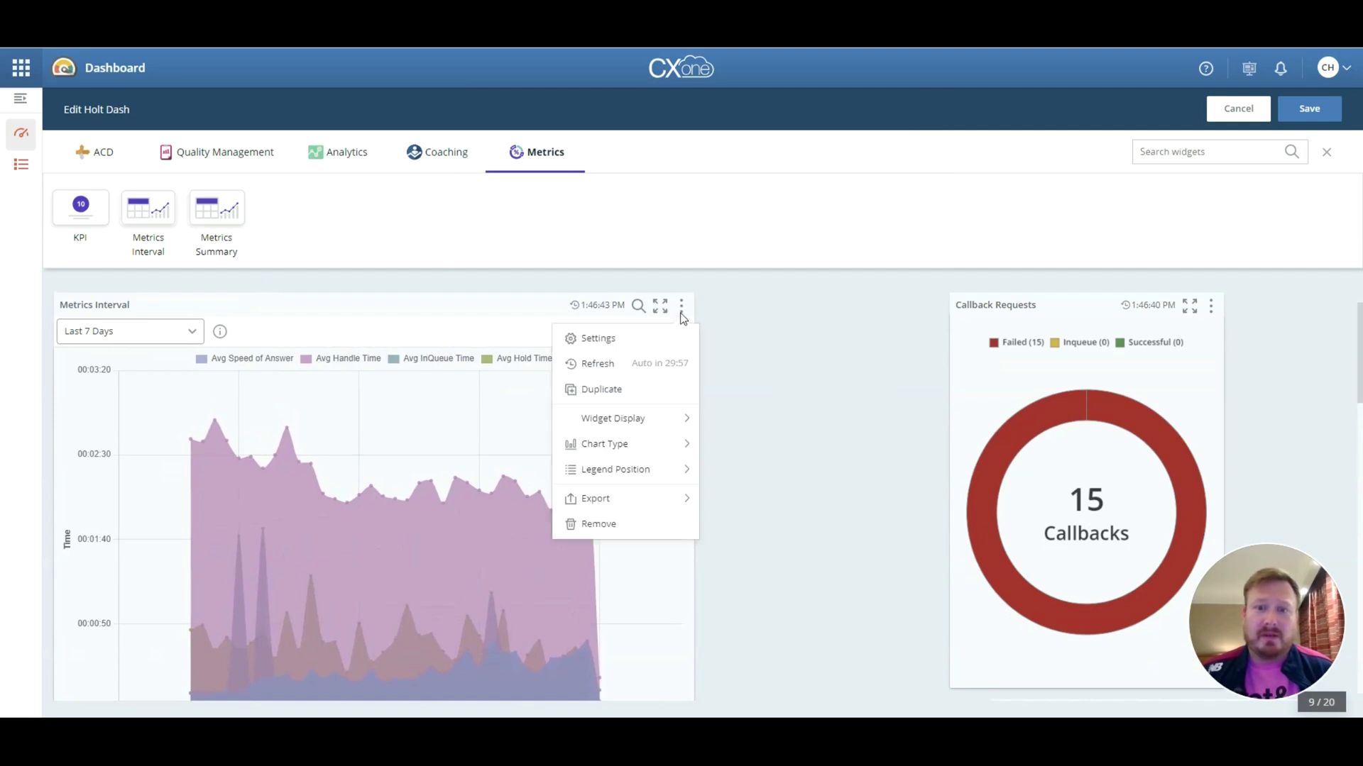
{"action": "left_click", "coordinate": [638, 390]}
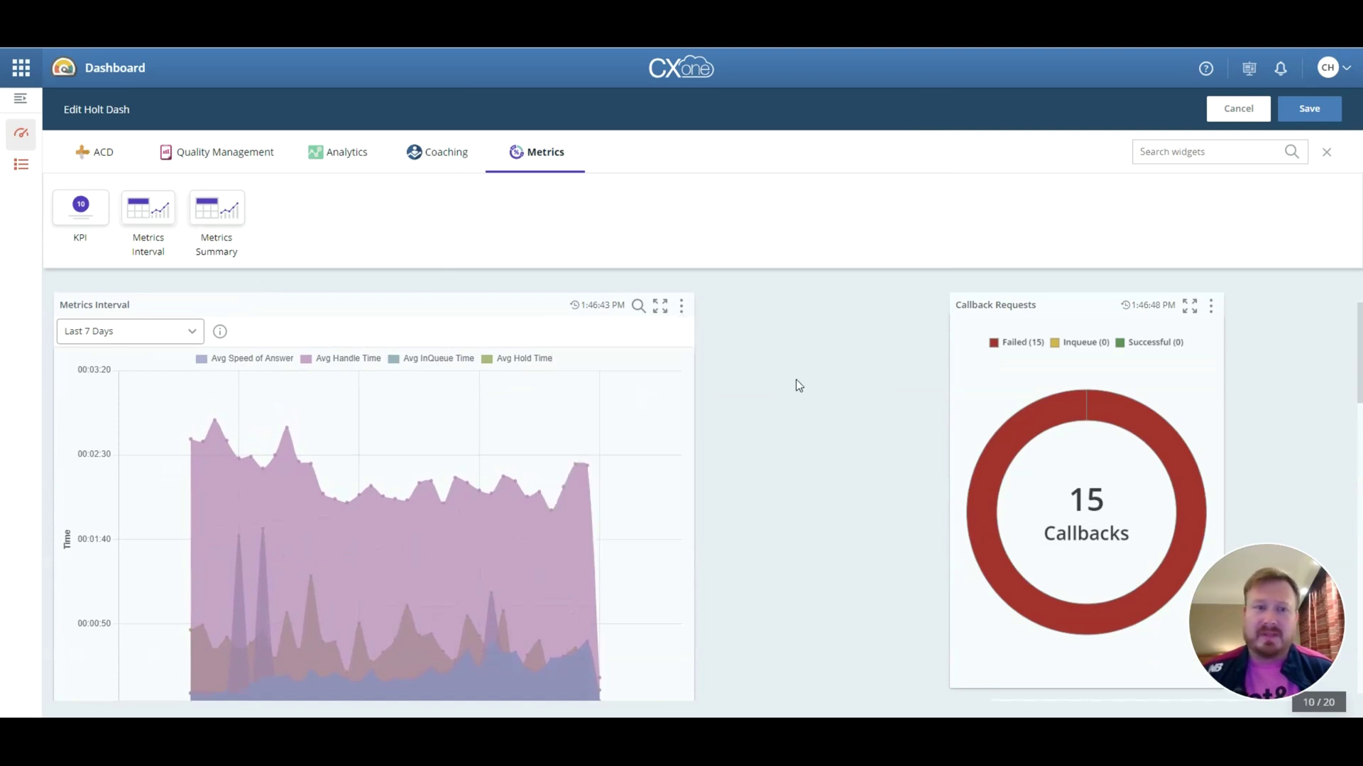
Place the duplicated Metrics Interval widget directly to the right of the original on the dashboard.
{"action": "scroll", "coordinate": [773, 384], "scroll_direction": "down", "scroll_amount": 15}
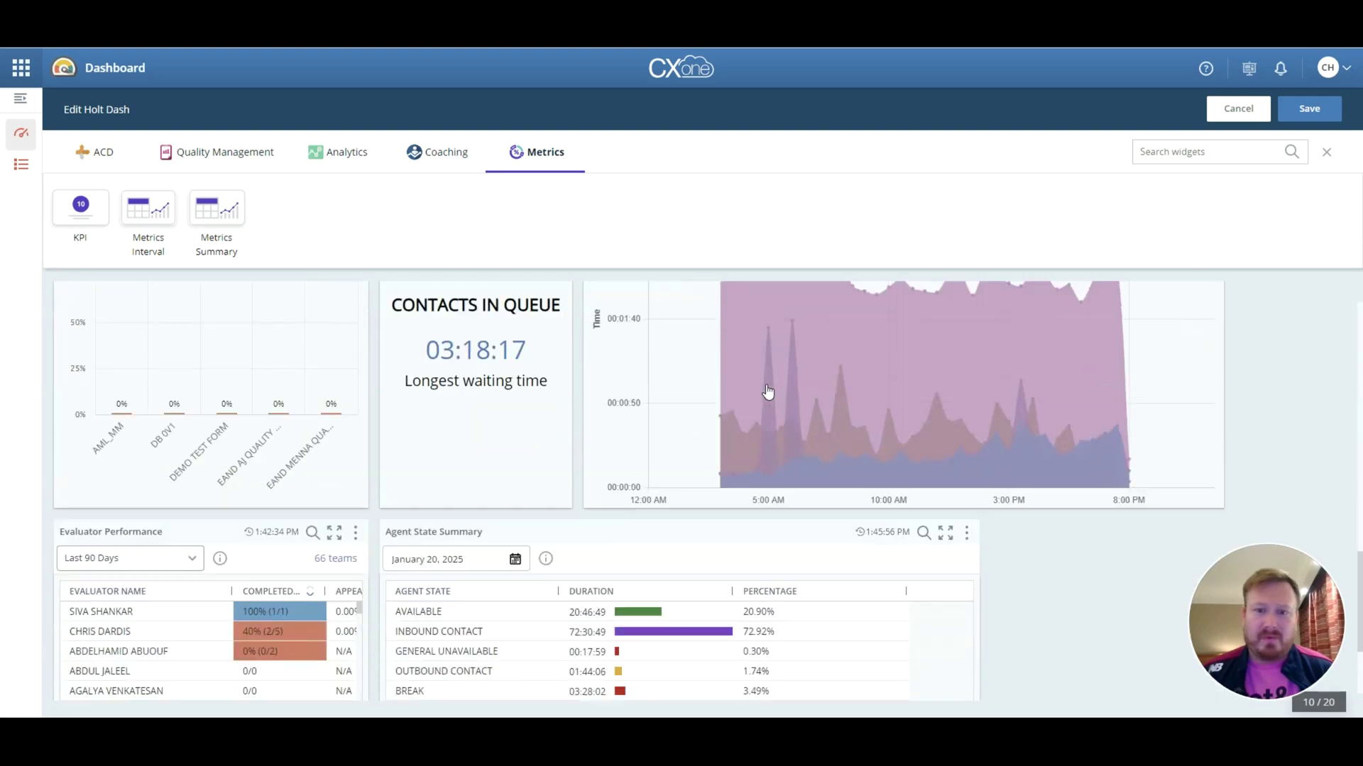
{"action": "scroll", "coordinate": [769, 393], "scroll_direction": "up", "scroll_amount": 5}
{"action": "left_click_drag", "start_coordinate": [809, 440], "coordinate": [915, 192]}
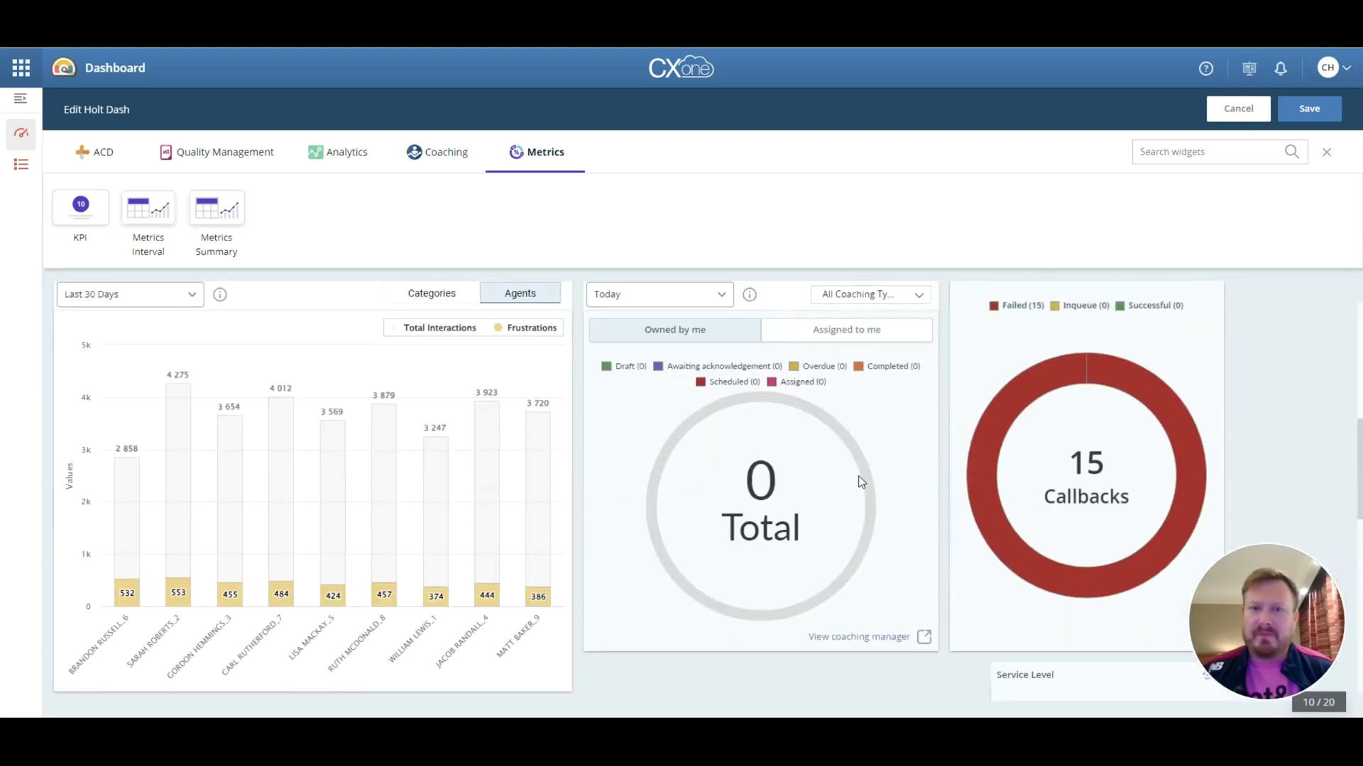
{"action": "scroll", "coordinate": [858, 395], "scroll_direction": "up", "scroll_amount": 5}
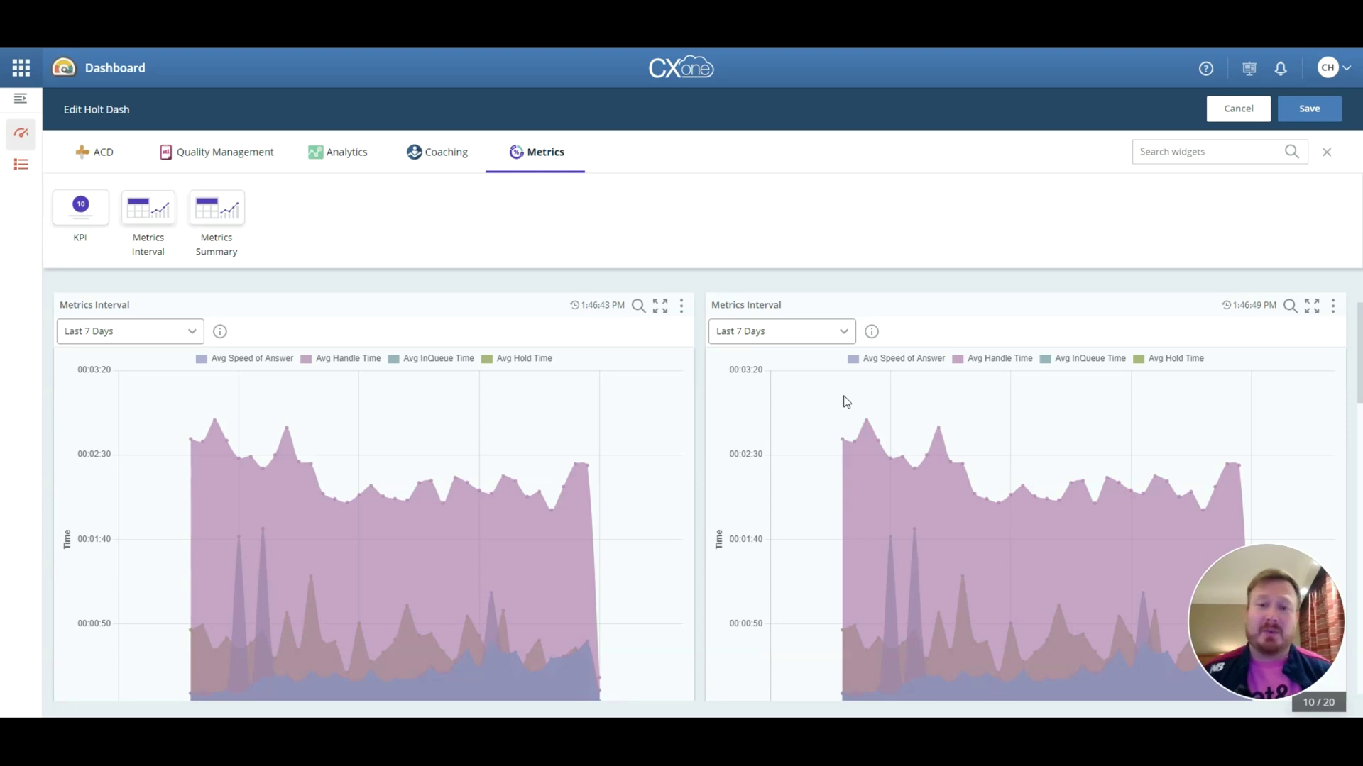
Clear Avg Speed of Answer, Avg Handle Time, Avg InQueue Time and Avg Hold Time from the duplicated widget's metrics.
{"action": "left_click", "coordinate": [1334, 310]}
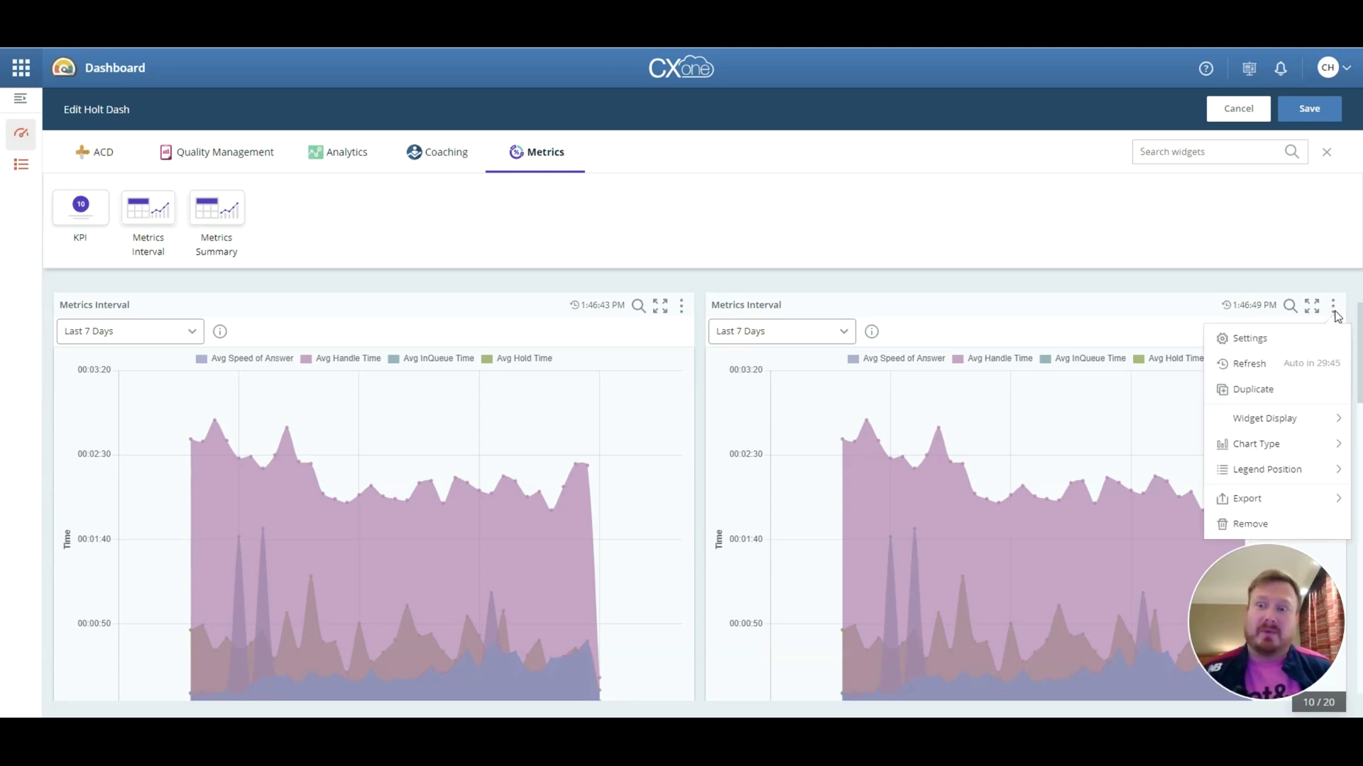
{"action": "left_click", "coordinate": [1300, 348]}
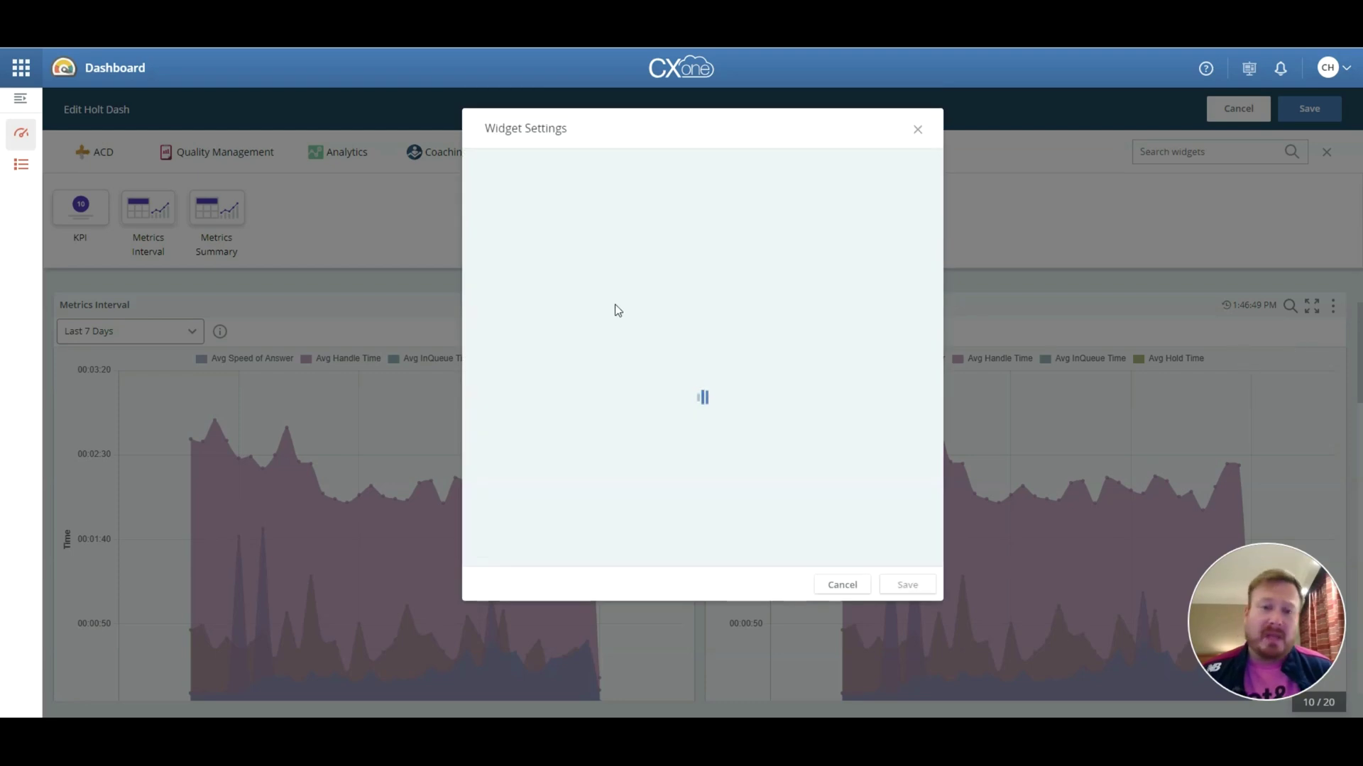
{"action": "left_click", "coordinate": [571, 310]}
{"action": "left_click", "coordinate": [571, 310]}
{"action": "left_click", "coordinate": [571, 310]}
{"action": "left_click", "coordinate": [559, 310]}
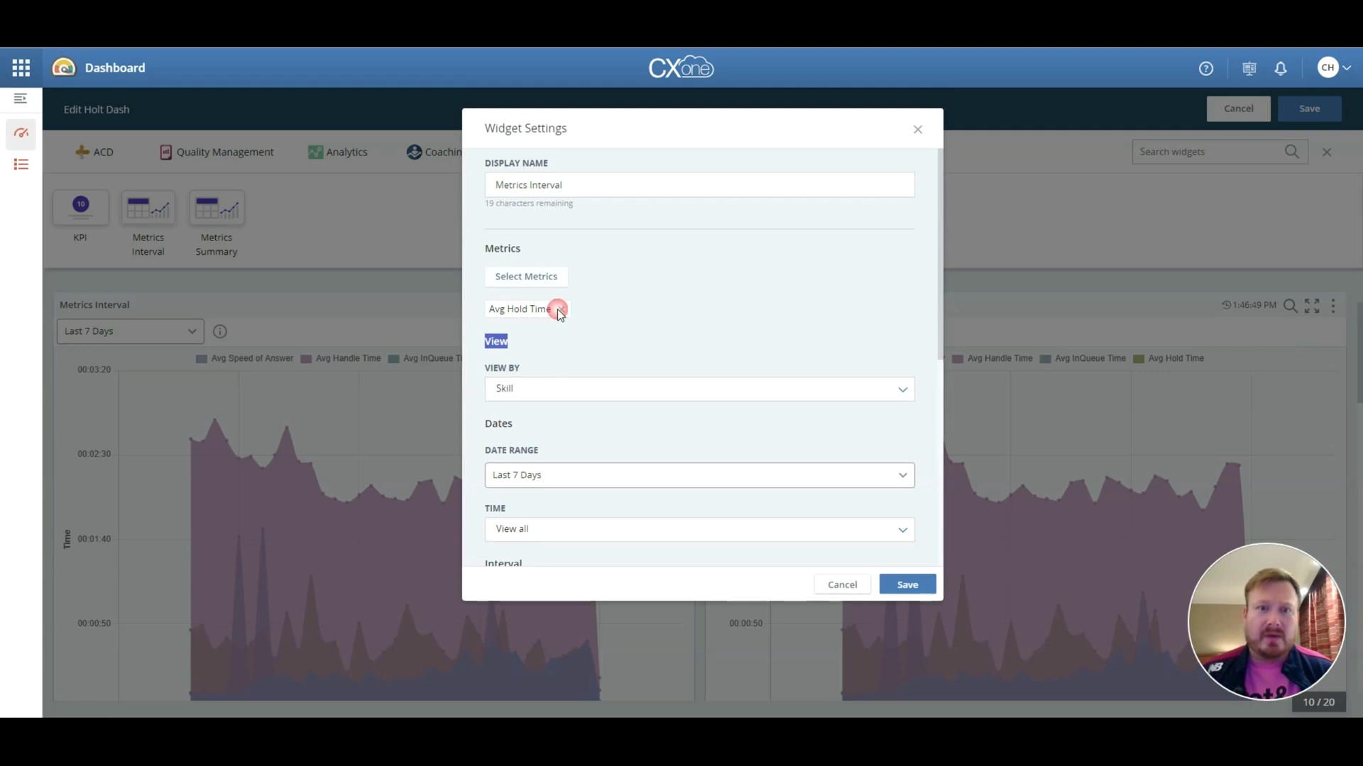
Assign the Handled, Abandons, Agent Offered and Callbacks metrics to the duplicated Metrics Interval widget and save its settings.
{"action": "left_click", "coordinate": [541, 278]}
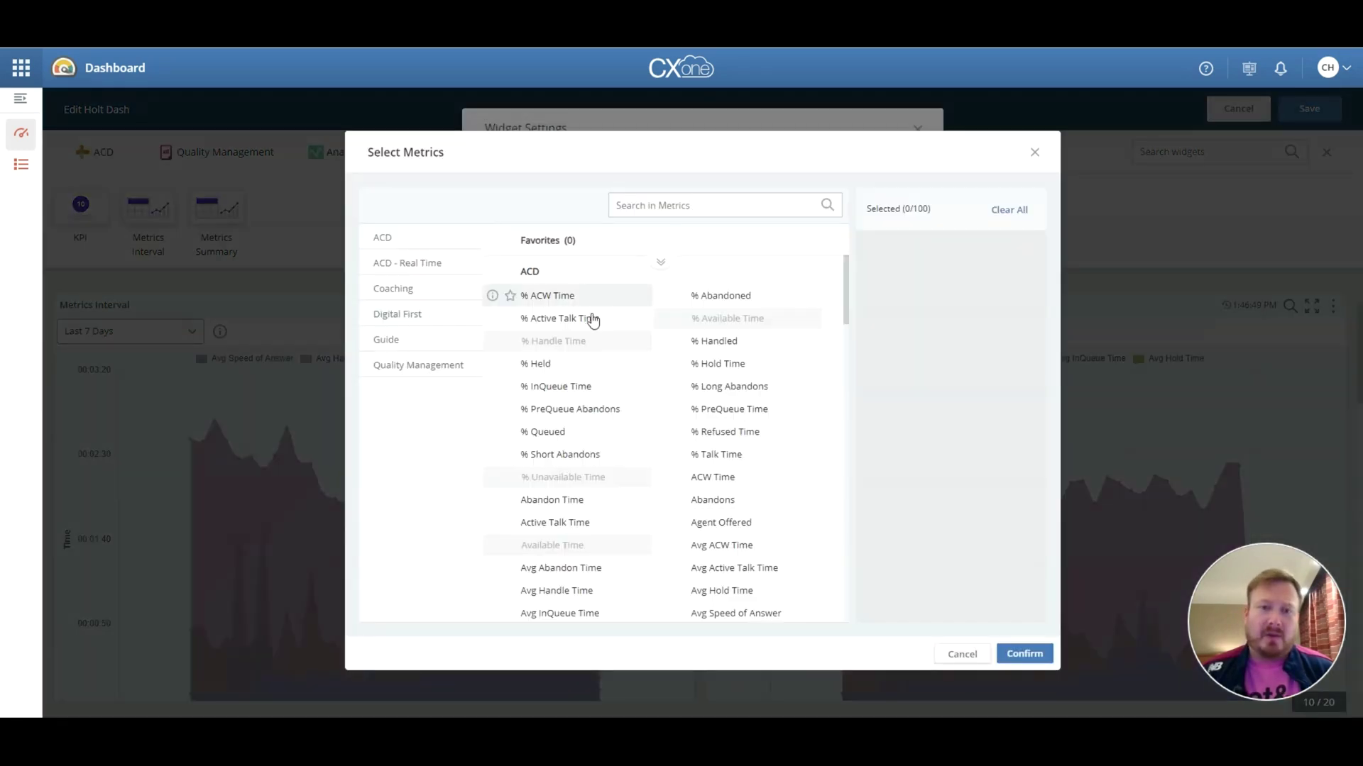
{"action": "scroll", "coordinate": [786, 467], "scroll_direction": "down", "scroll_amount": 1}
{"action": "scroll", "coordinate": [786, 467], "scroll_direction": "down", "scroll_amount": 1}
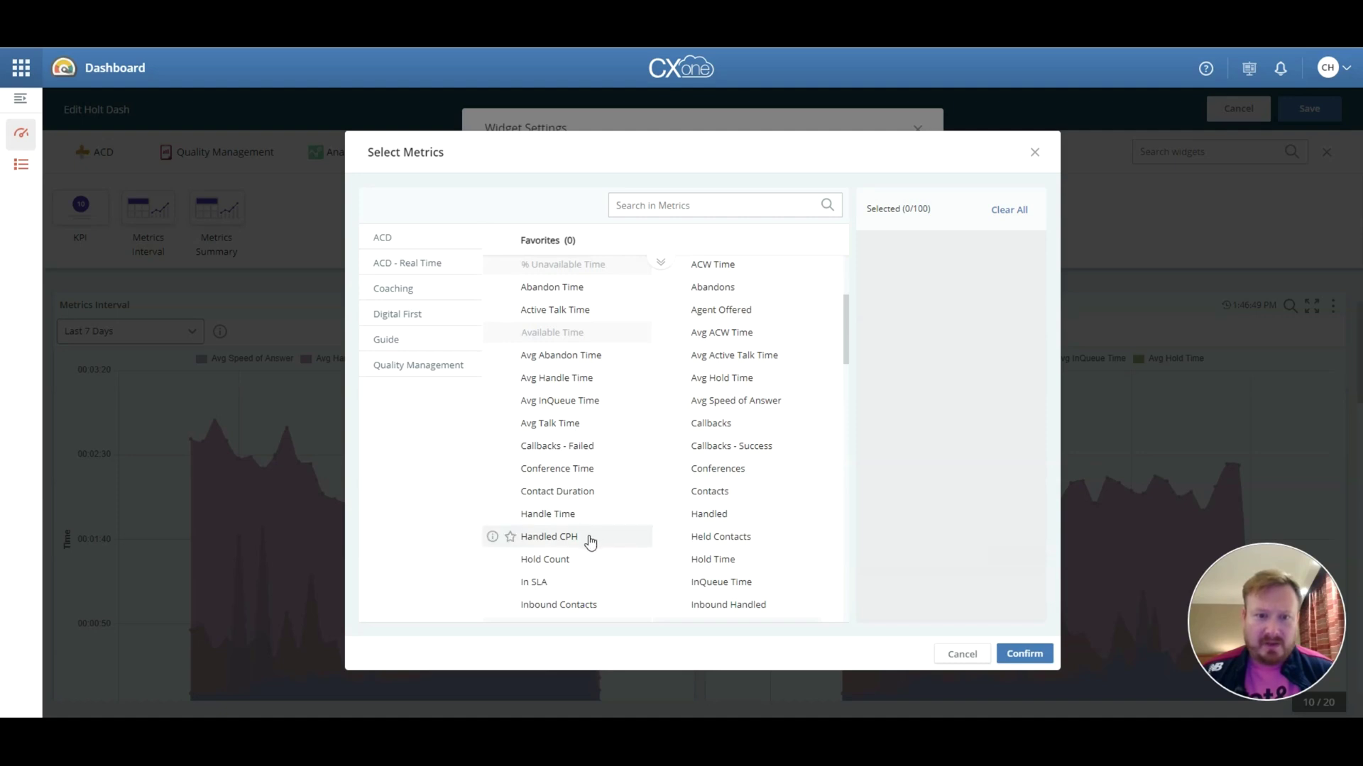
{"action": "left_click", "coordinate": [703, 523]}
{"action": "scroll", "coordinate": [802, 490], "scroll_direction": "up", "scroll_amount": 1}
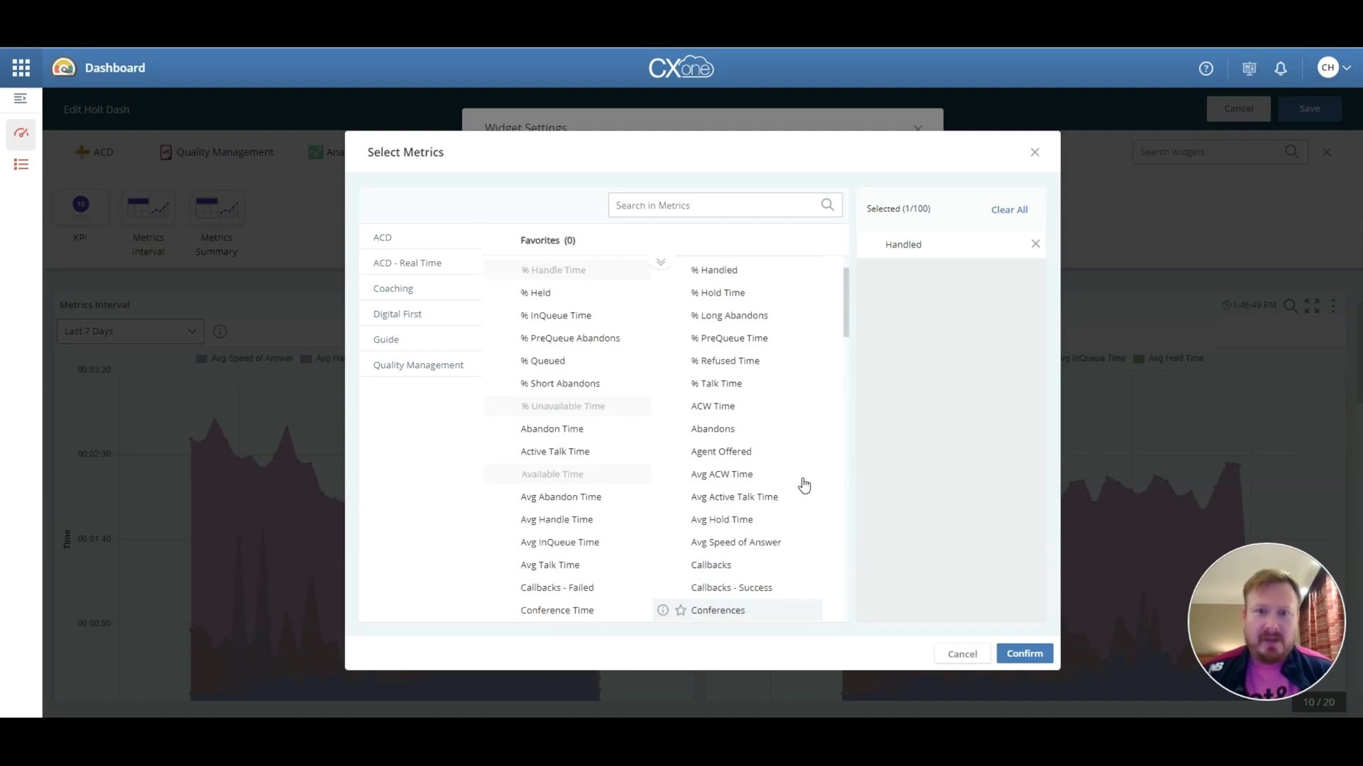
{"action": "scroll", "coordinate": [736, 387], "scroll_direction": "up", "scroll_amount": 1}
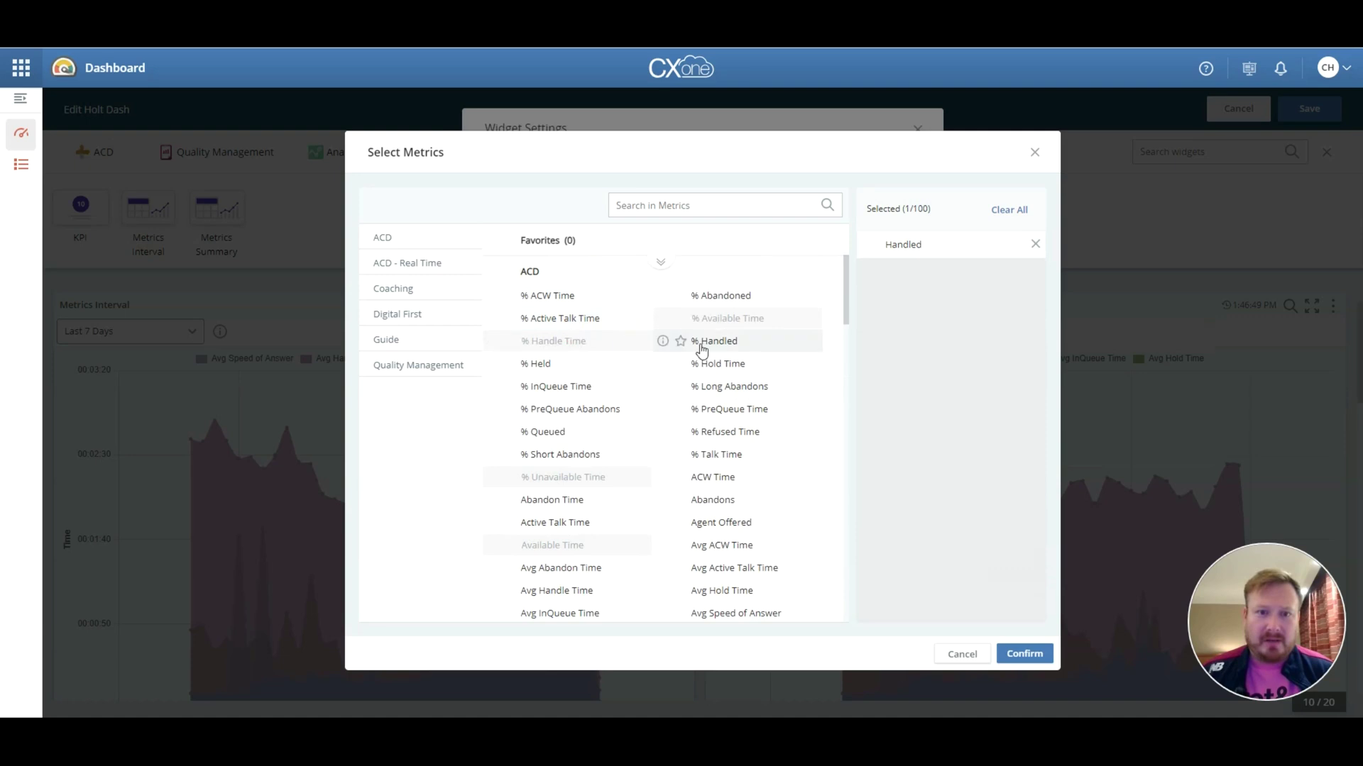
{"action": "left_click", "coordinate": [740, 508]}
{"action": "left_click", "coordinate": [749, 525]}
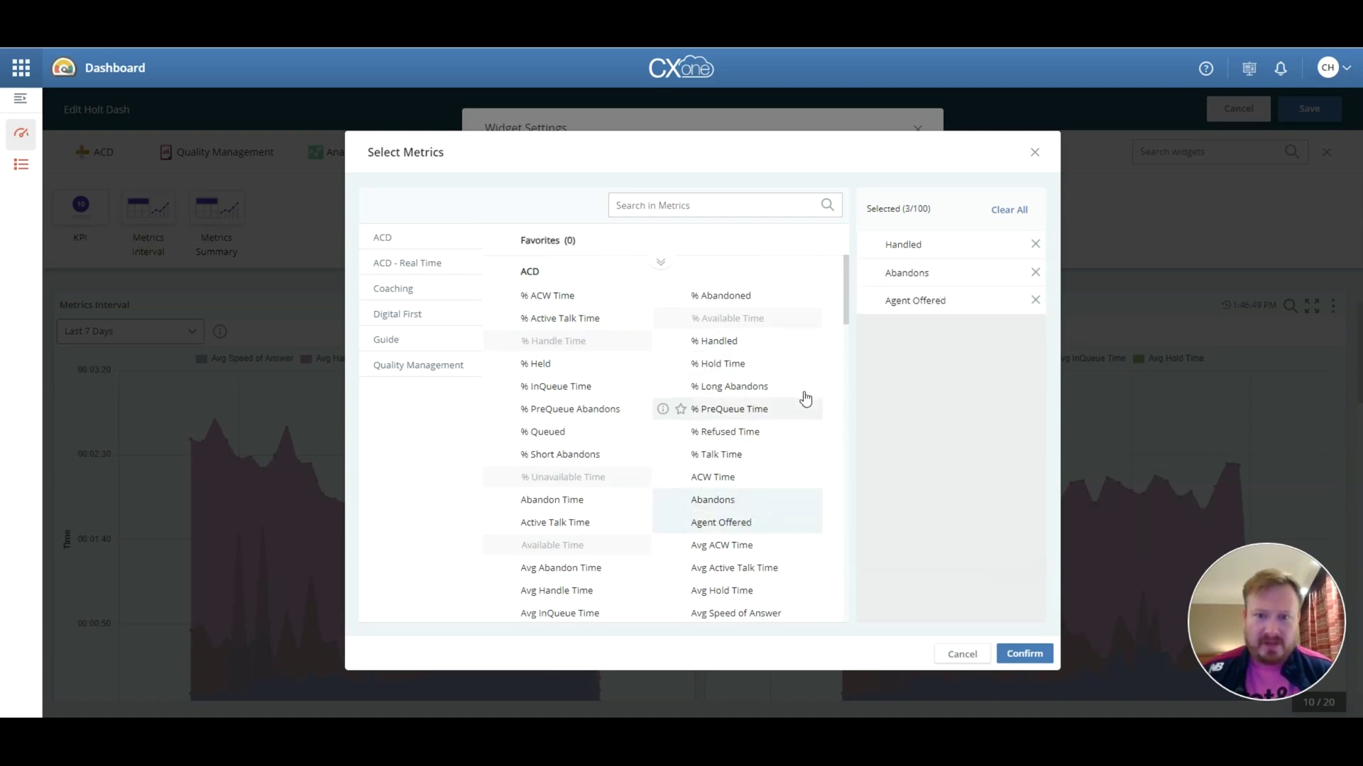
{"action": "scroll", "coordinate": [784, 465], "scroll_direction": "down", "scroll_amount": 2}
{"action": "scroll", "coordinate": [784, 465], "scroll_direction": "down", "scroll_amount": 2}
{"action": "left_click", "coordinate": [725, 360]}
{"action": "left_click", "coordinate": [1023, 654]}
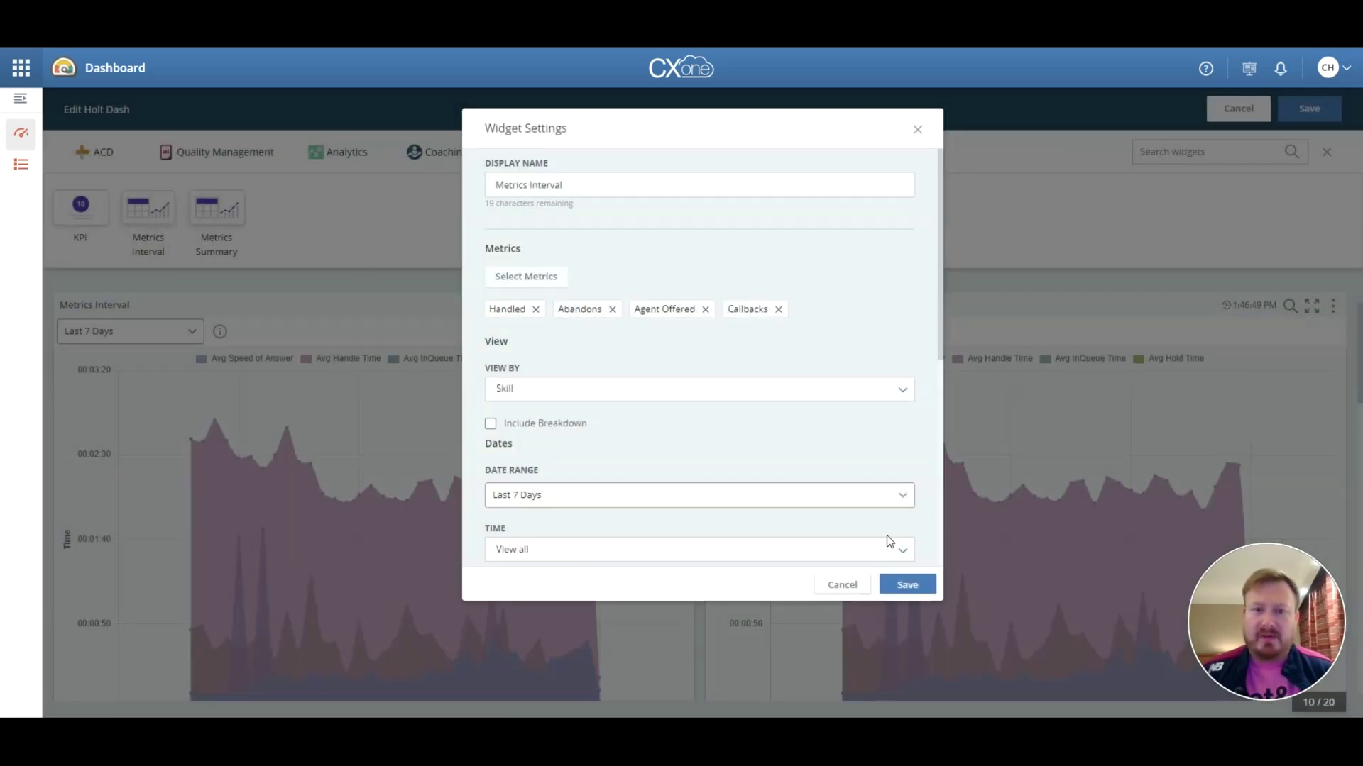
{"action": "left_click", "coordinate": [907, 582]}
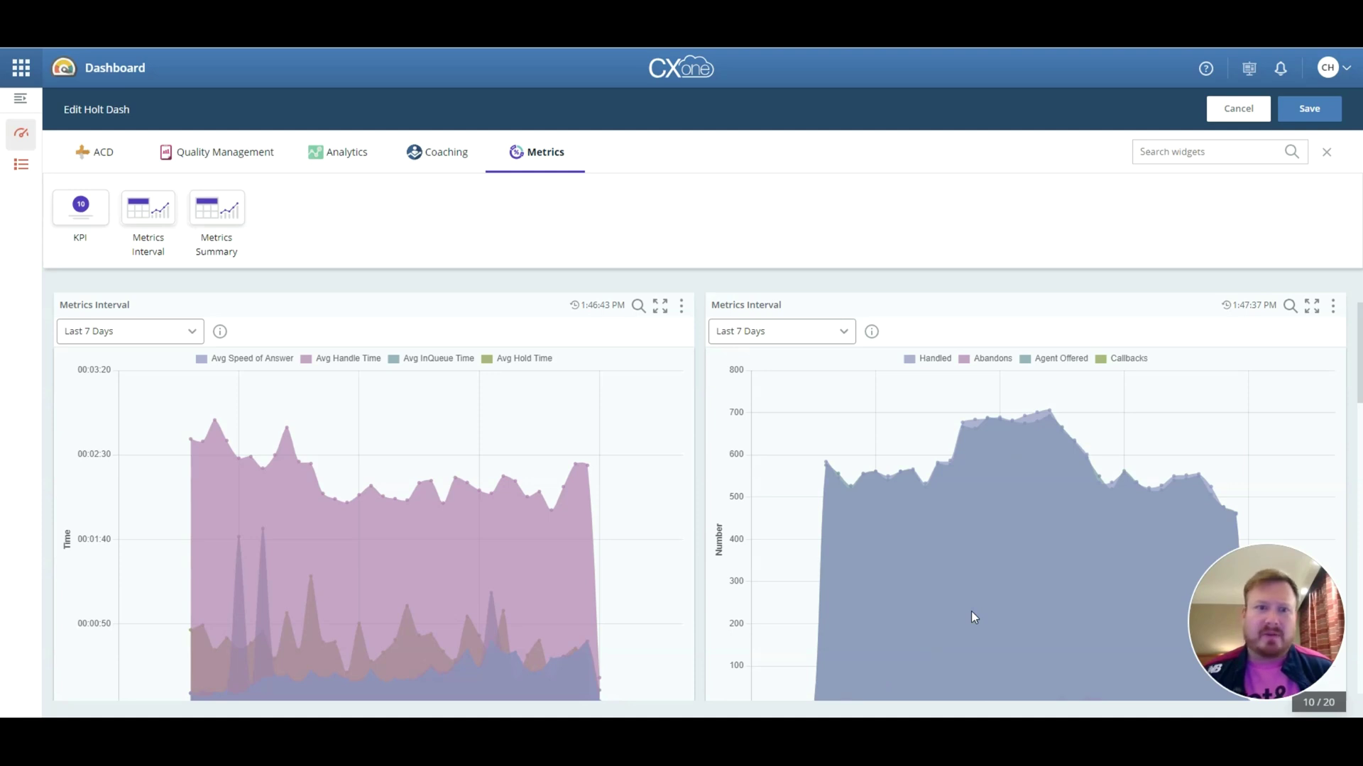
Switch back to the Metrics Dashboard that is open for editing.
{"action": "key", "text": "alt+Tab"}
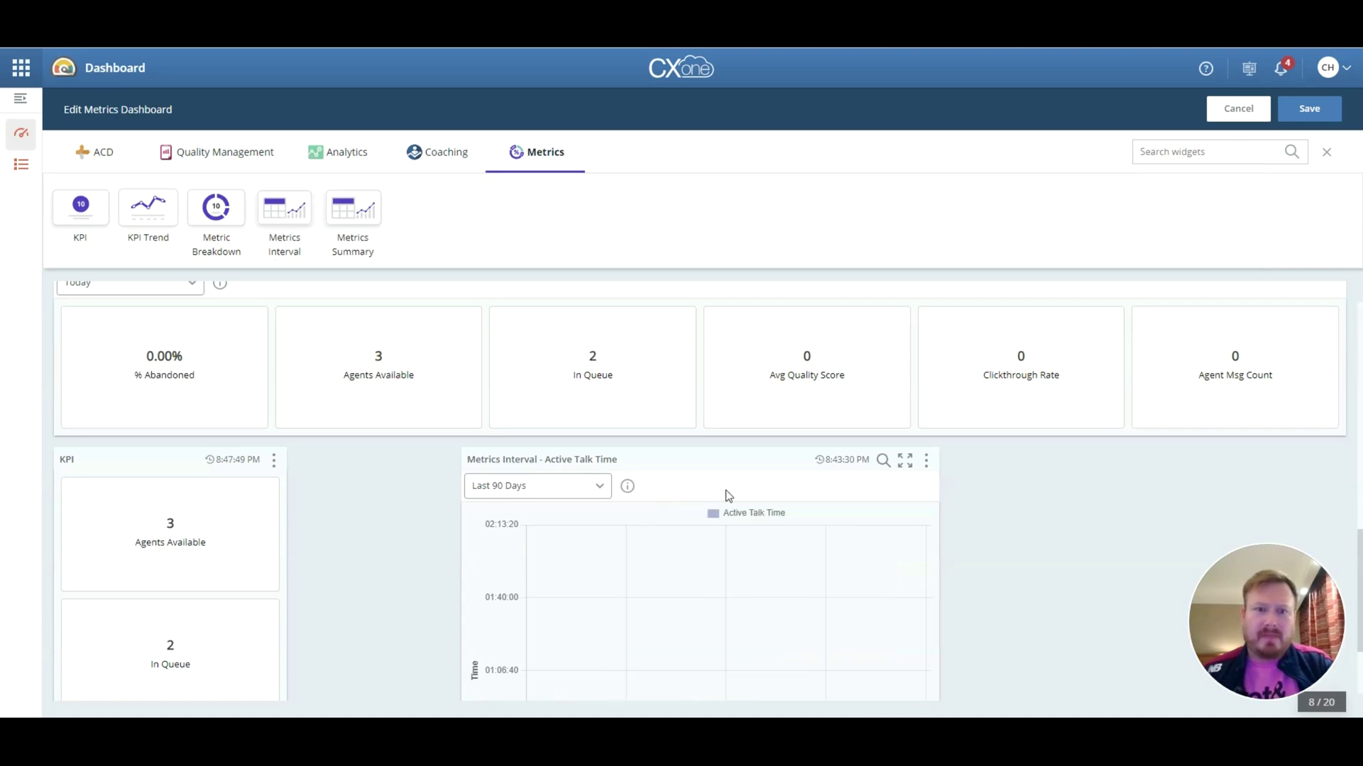
Duplicate the KPI Trend widget that shows Avg Handle Time on the Metrics Dashboard.
{"action": "scroll", "coordinate": [1070, 545], "scroll_direction": "down", "scroll_amount": 2}
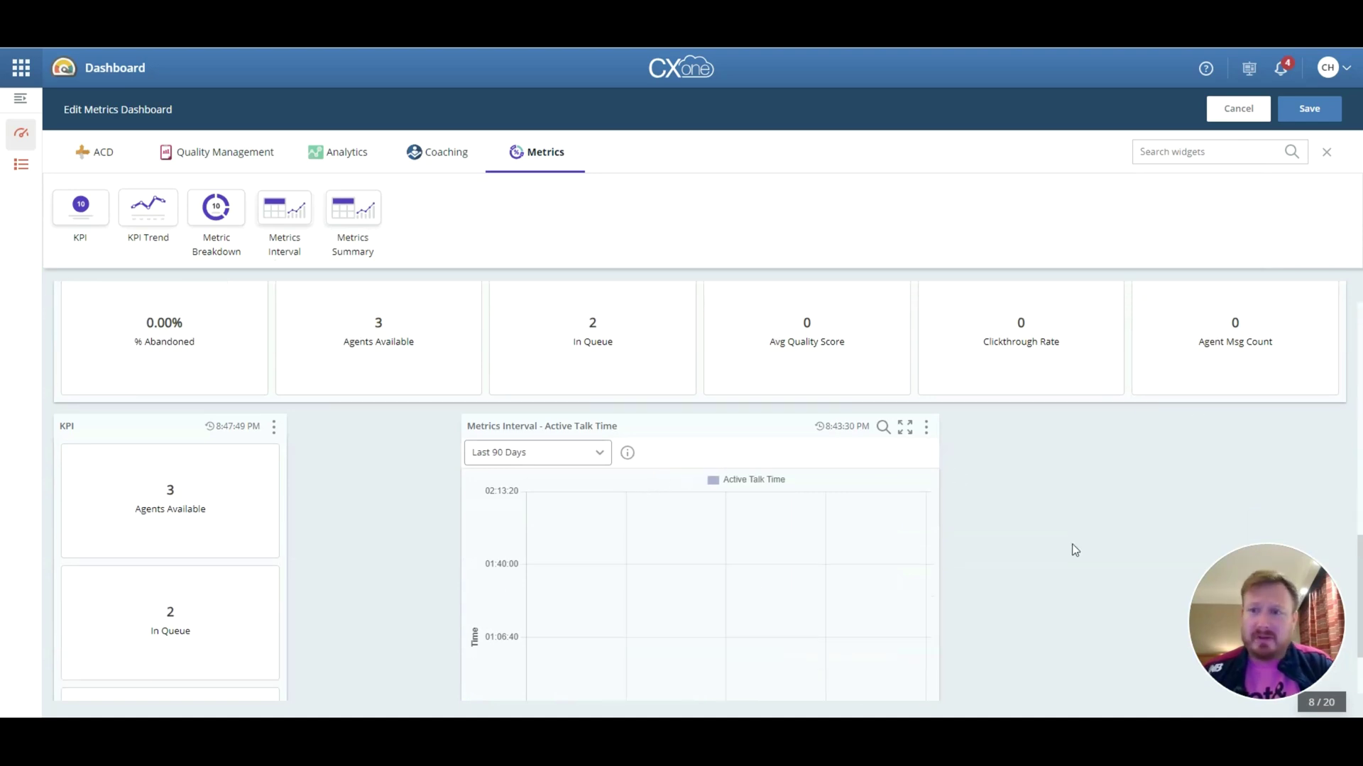
{"action": "scroll", "coordinate": [1027, 529], "scroll_direction": "up", "scroll_amount": 10}
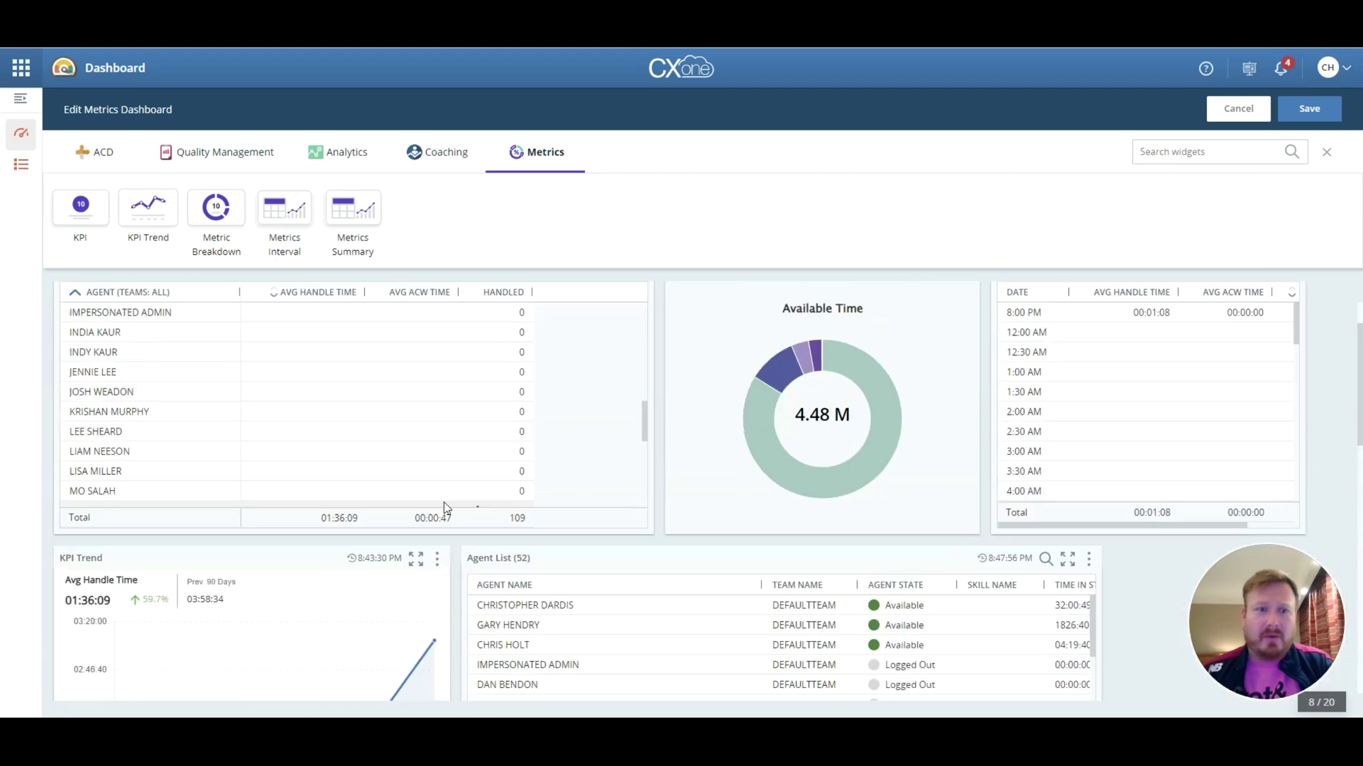
{"action": "scroll", "coordinate": [355, 491], "scroll_direction": "down", "scroll_amount": 4}
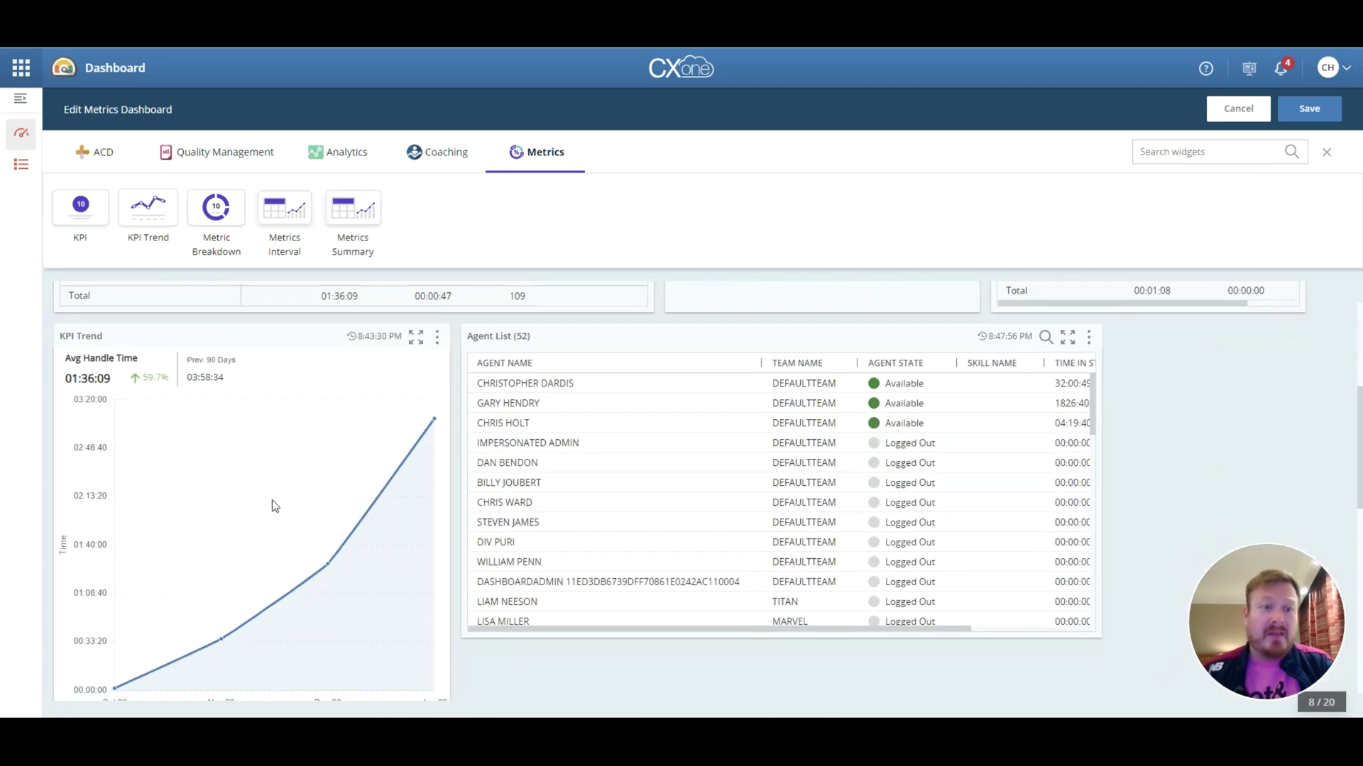
{"action": "scroll", "coordinate": [340, 444], "scroll_direction": "up", "scroll_amount": 1}
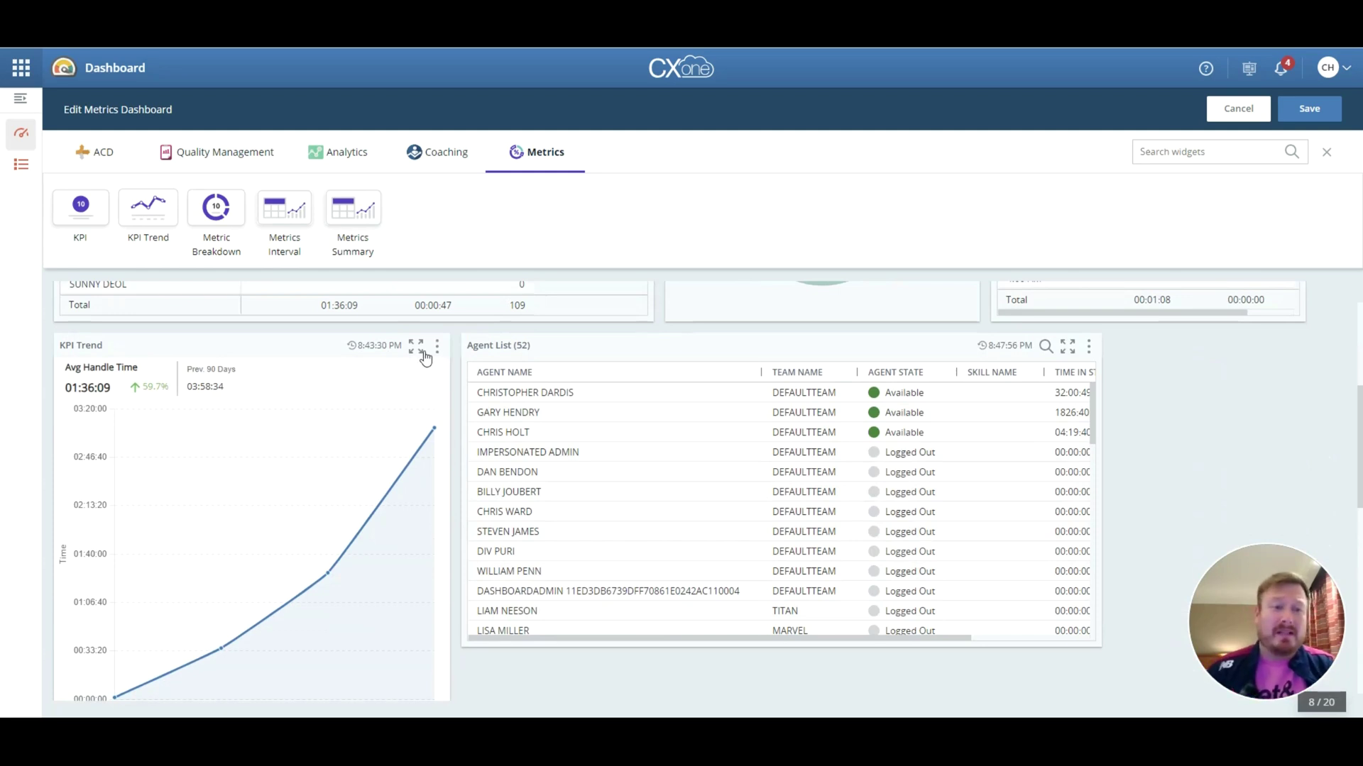
{"action": "left_click", "coordinate": [437, 348]}
{"action": "left_click", "coordinate": [411, 430]}
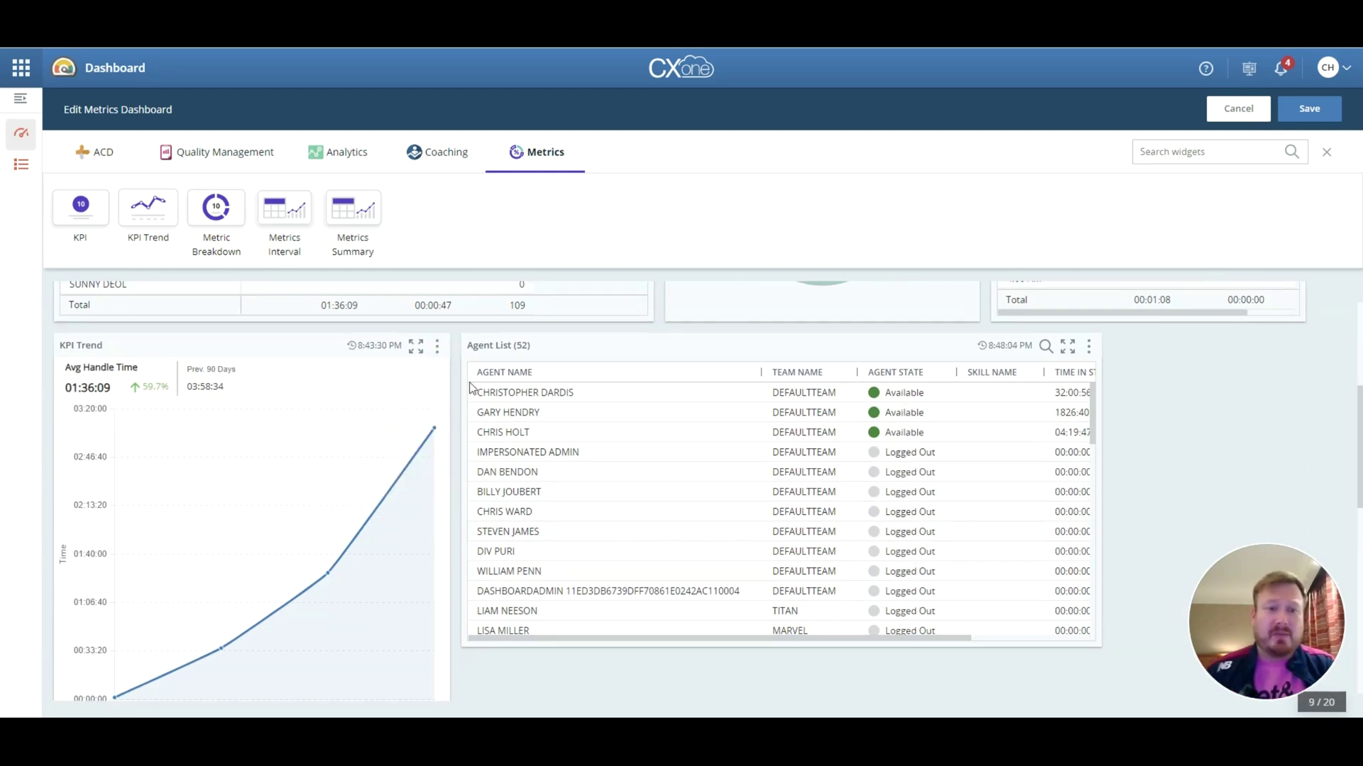
Move the duplicated KPI Trend widget up the dashboard so it sits directly to the right of the original.
{"action": "scroll", "coordinate": [693, 539], "scroll_direction": "down", "scroll_amount": 5}
{"action": "scroll", "coordinate": [780, 625], "scroll_direction": "down", "scroll_amount": 2}
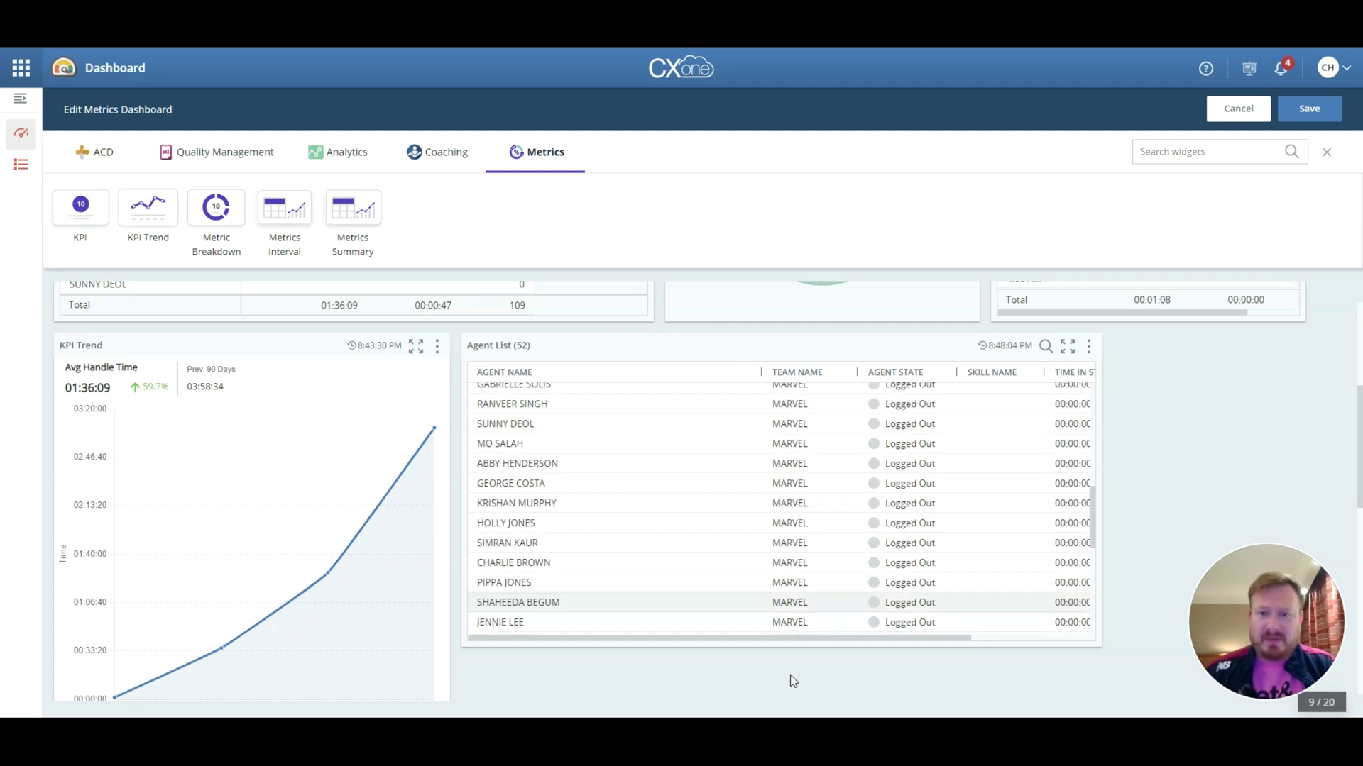
{"action": "scroll", "coordinate": [1013, 563], "scroll_direction": "down", "scroll_amount": 3}
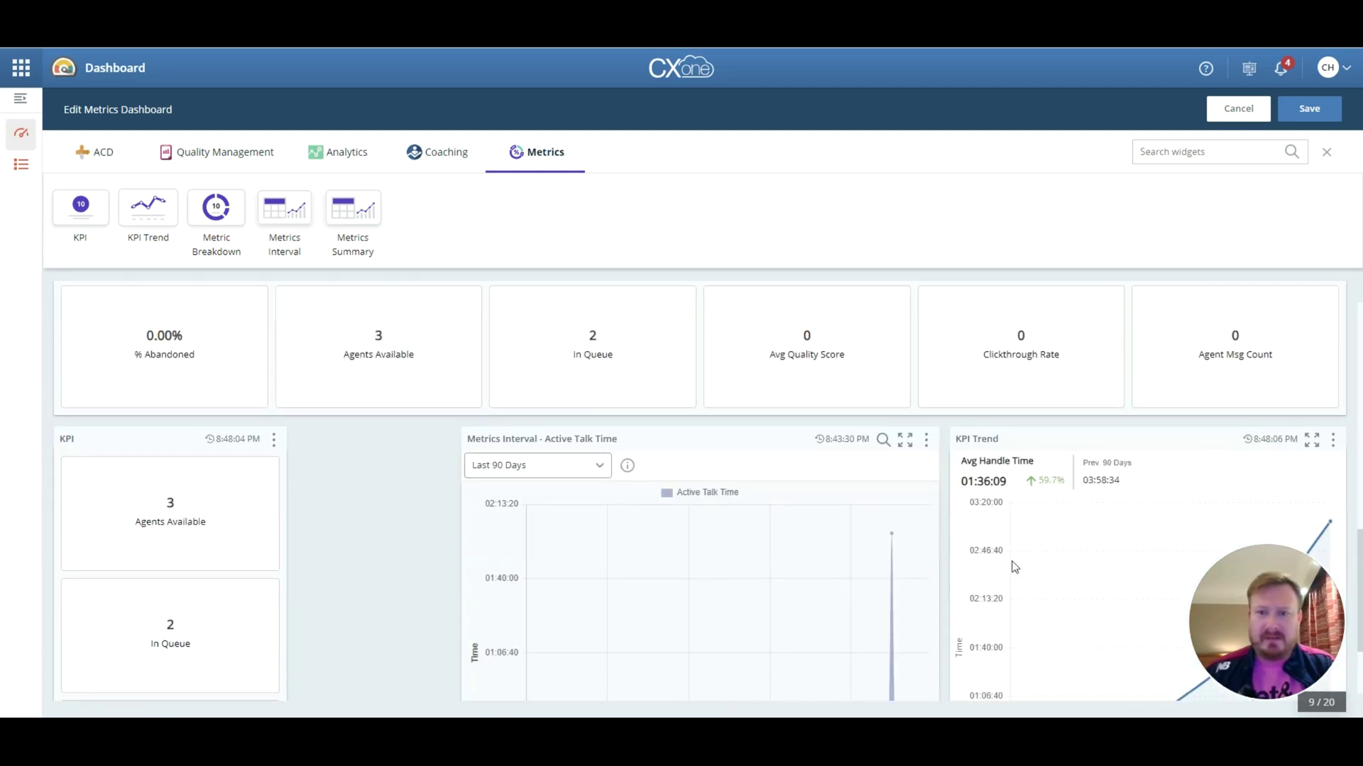
{"action": "left_click_drag", "start_coordinate": [1056, 332], "coordinate": [641, 152]}
{"action": "scroll", "coordinate": [965, 343], "scroll_direction": "up", "scroll_amount": 5}
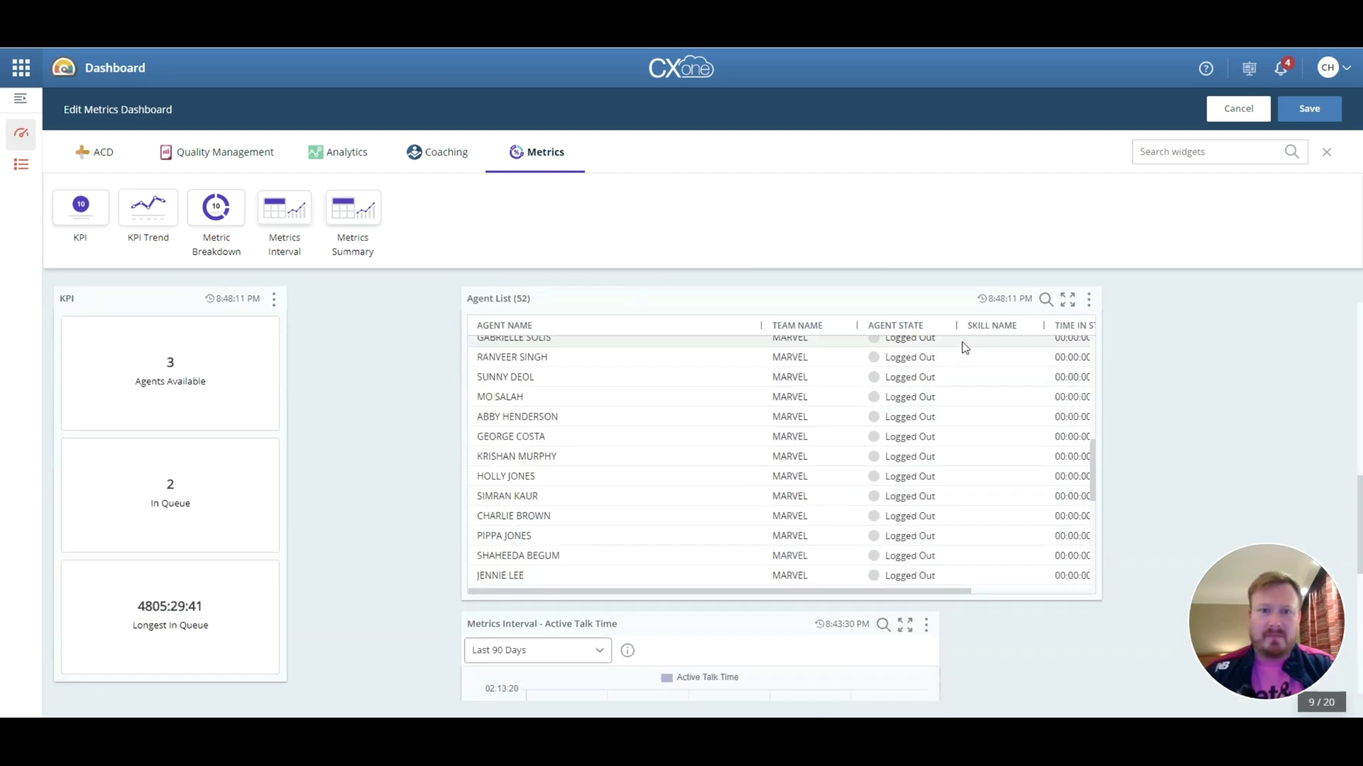
{"action": "scroll", "coordinate": [1229, 402], "scroll_direction": "up", "scroll_amount": 5}
{"action": "scroll", "coordinate": [801, 467], "scroll_direction": "down", "scroll_amount": 4}
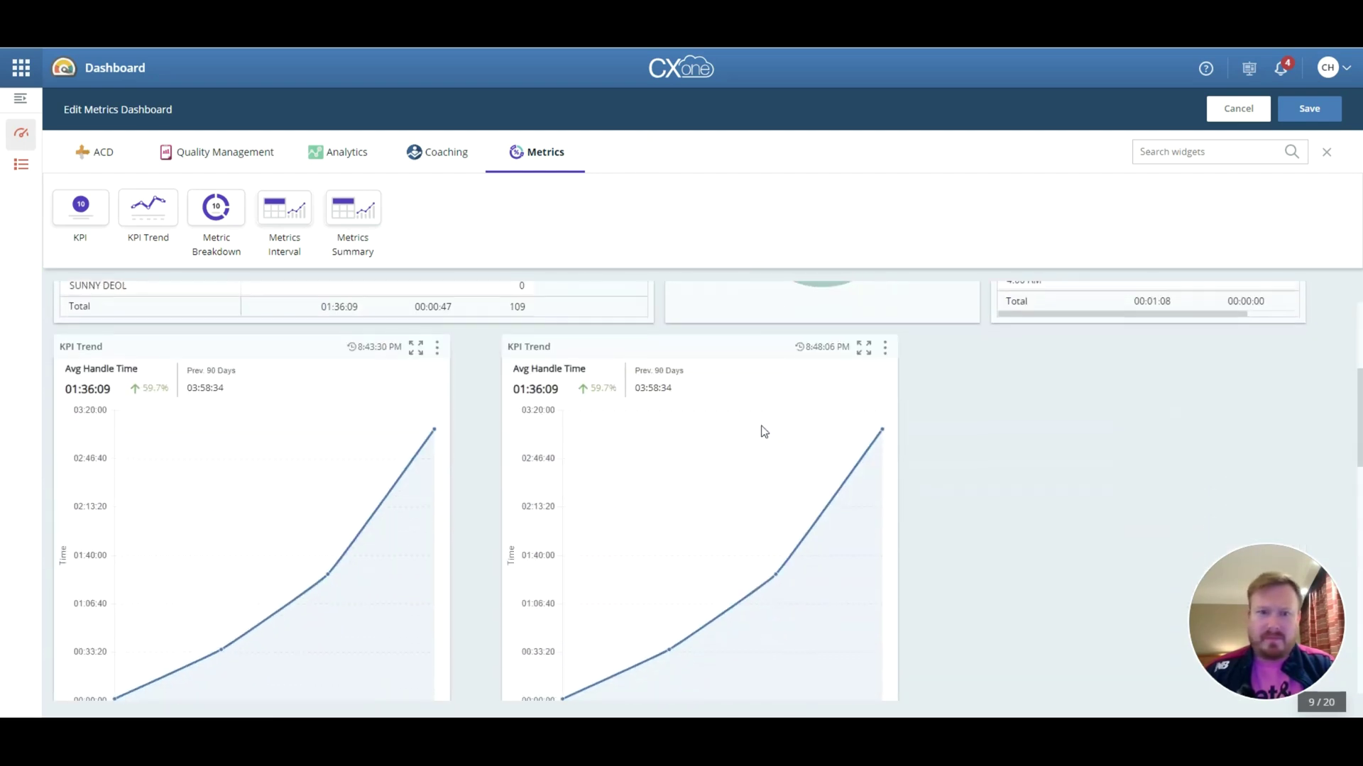
{"action": "left_click_drag", "start_coordinate": [636, 343], "coordinate": [604, 346]}
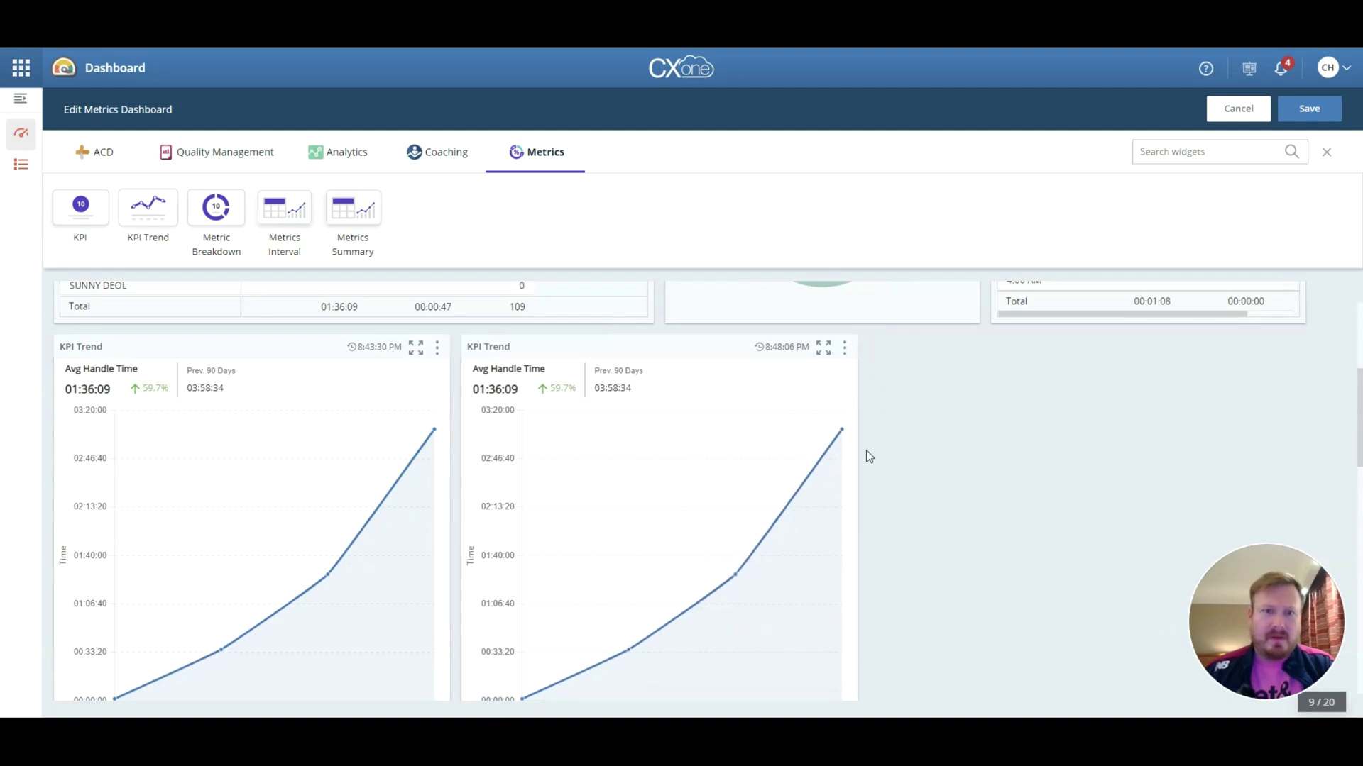
Replace the duplicated KPI Trend widget's Avg Handle Time metric with Avg Speed of Answer and save its settings.
{"action": "left_click", "coordinate": [843, 348]}
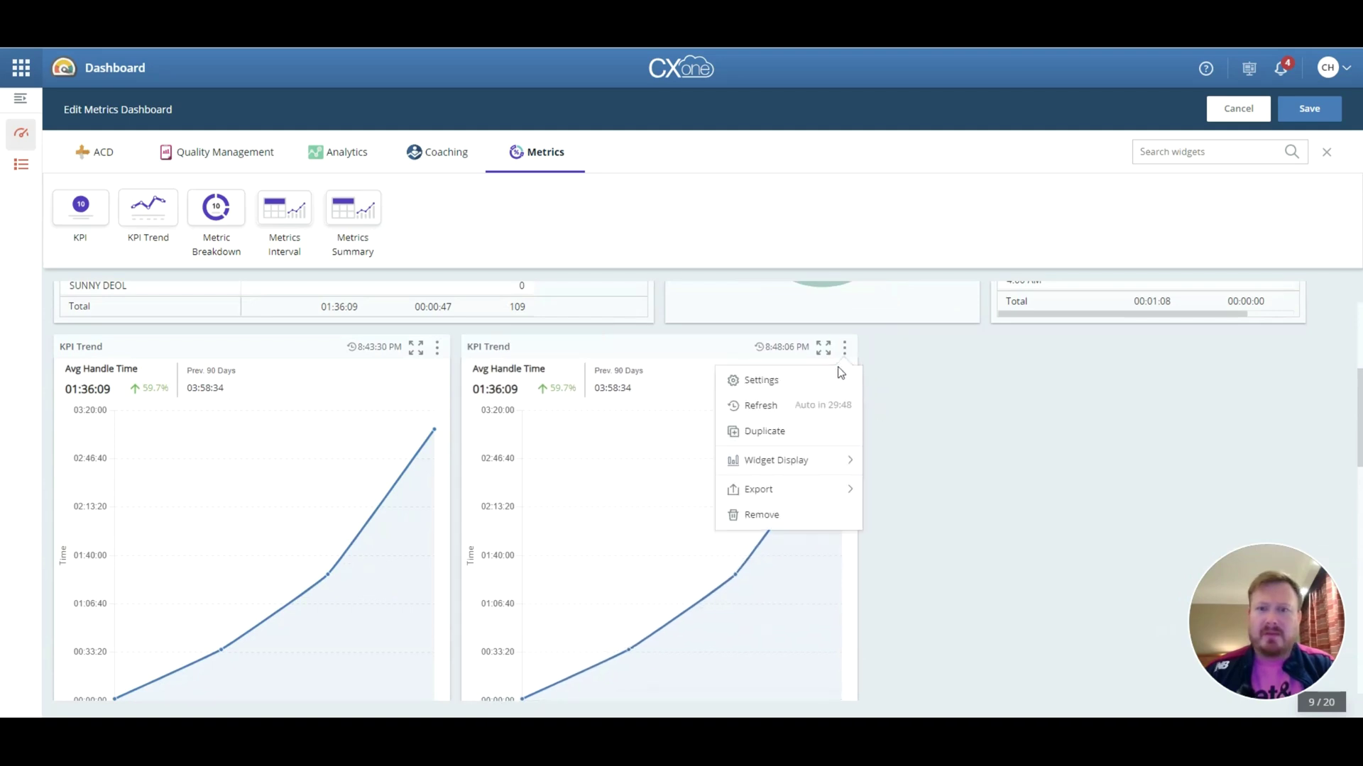
{"action": "left_click", "coordinate": [784, 382]}
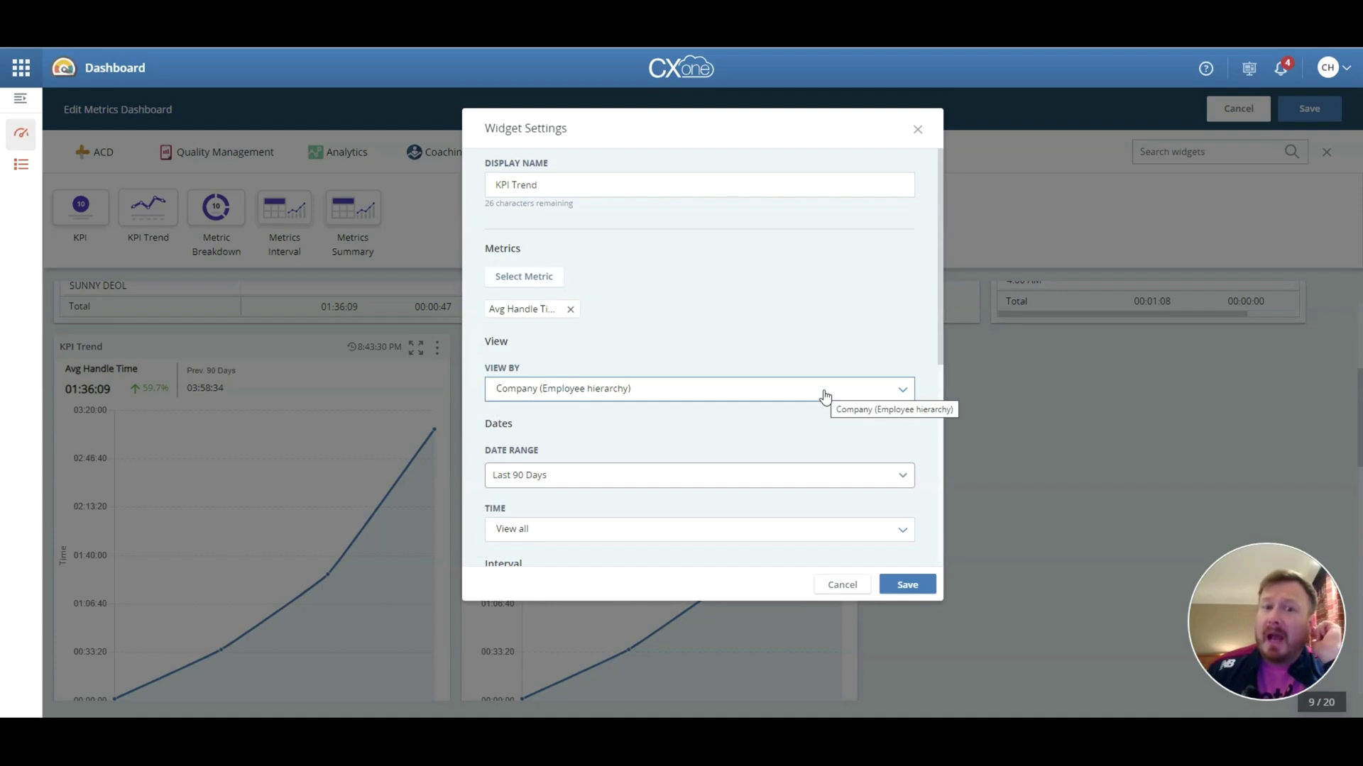
{"action": "left_click", "coordinate": [569, 309]}
{"action": "left_click", "coordinate": [536, 278]}
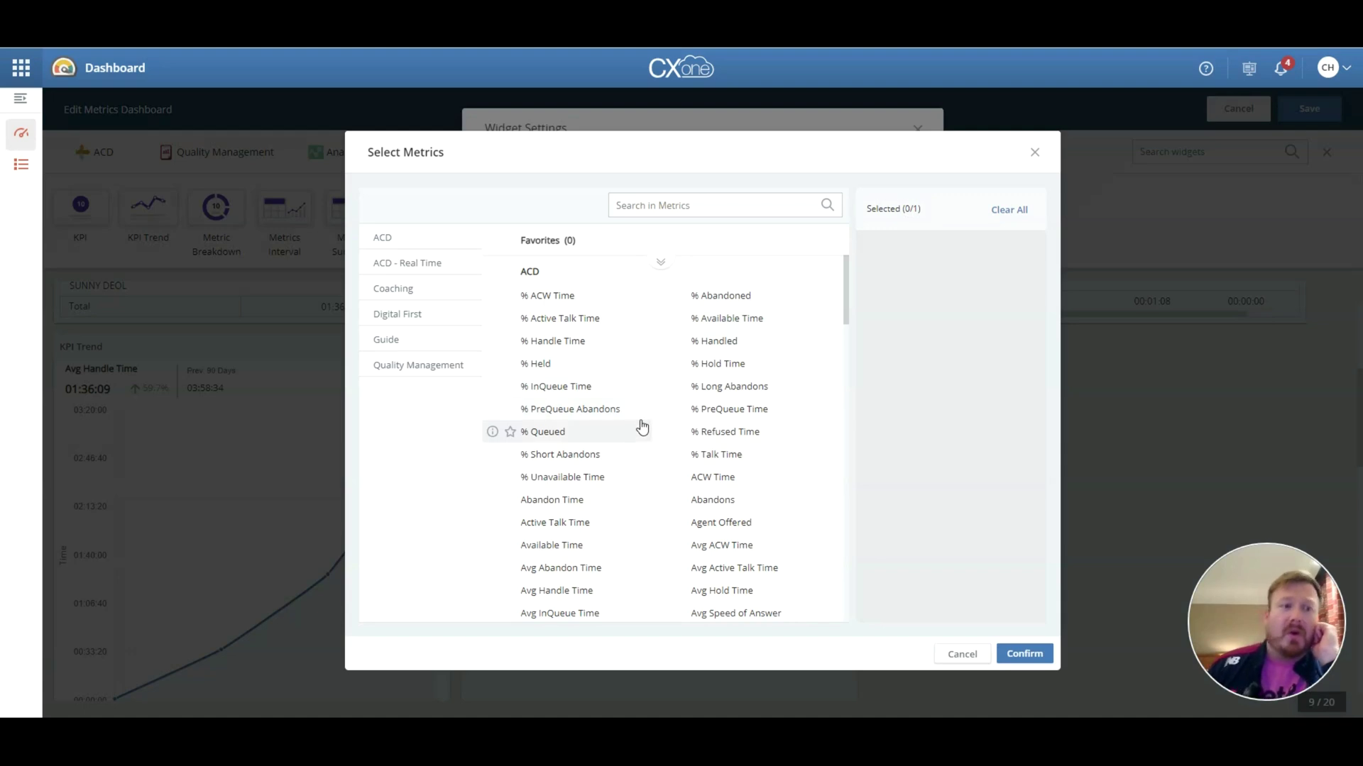
{"action": "scroll", "coordinate": [642, 426], "scroll_direction": "down", "scroll_amount": 3}
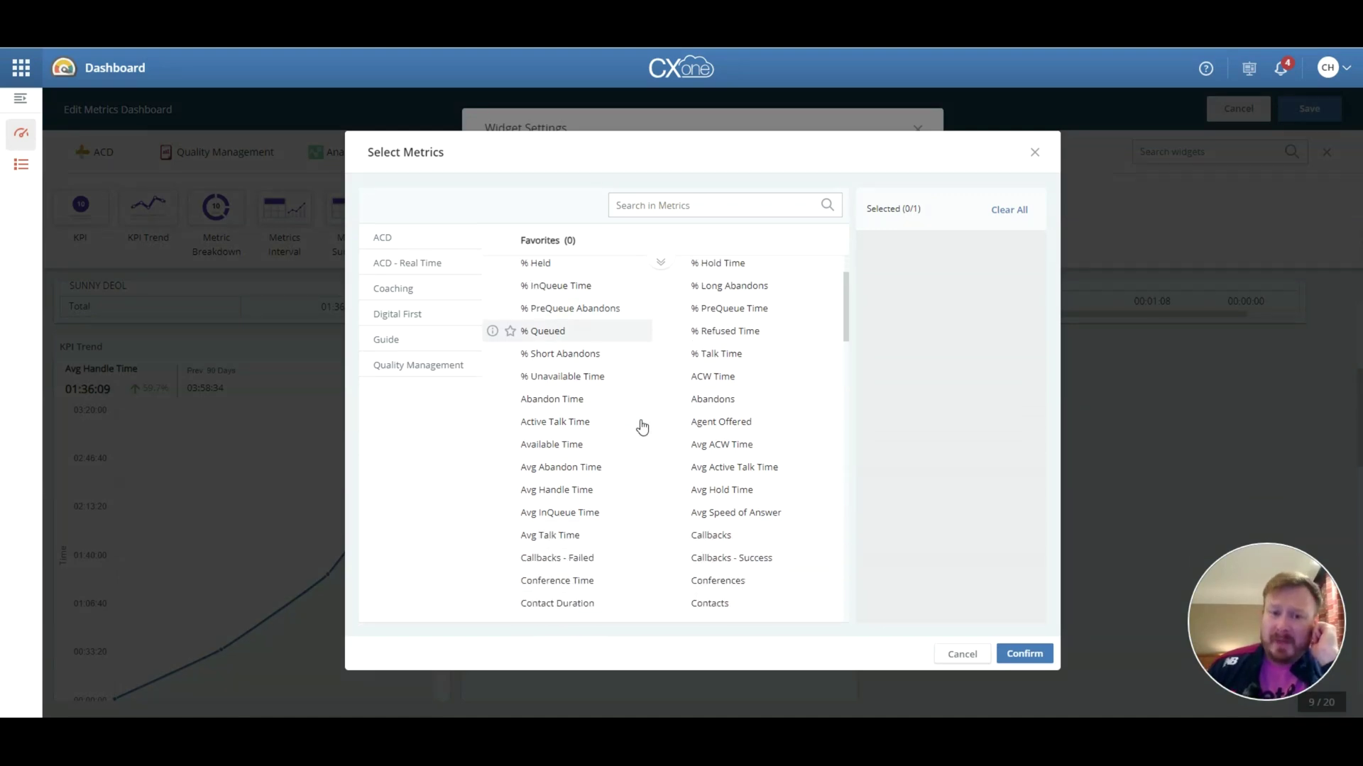
{"action": "left_click", "coordinate": [737, 410]}
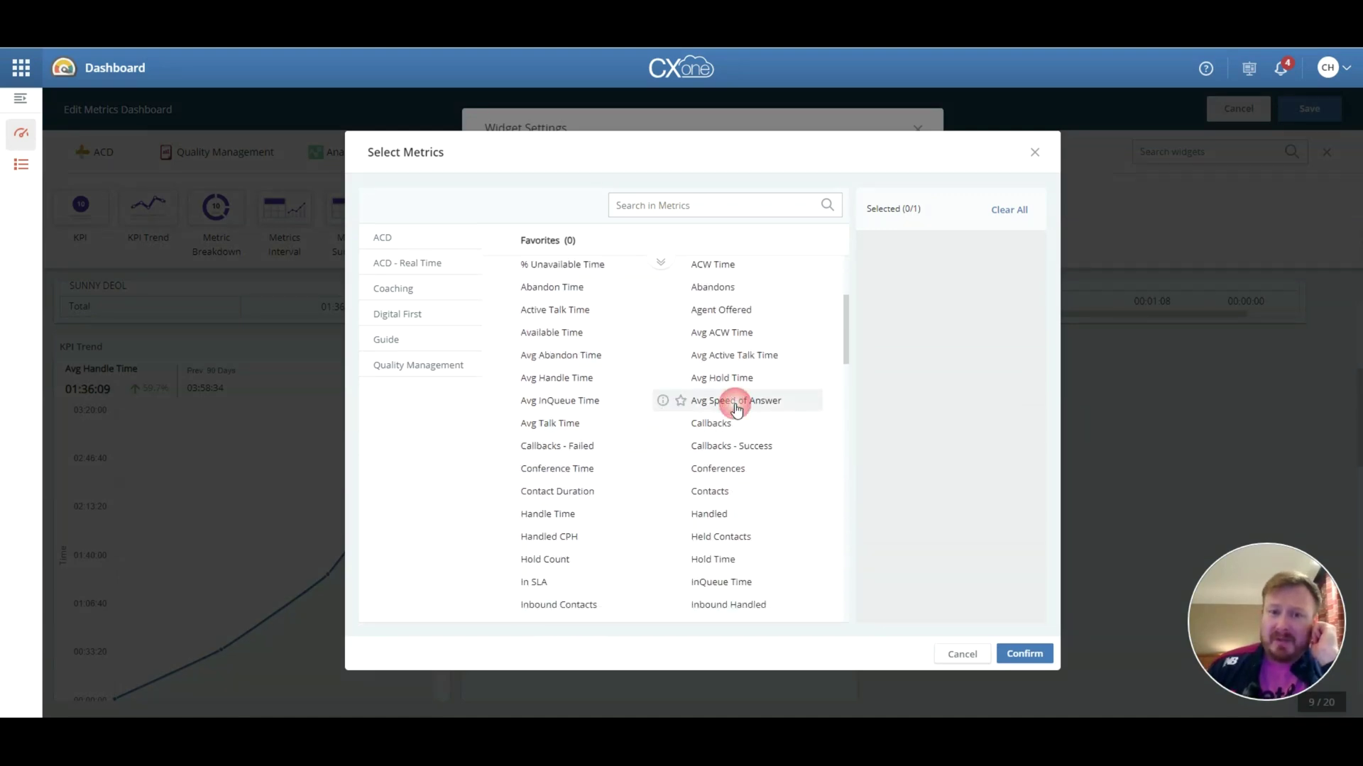
{"action": "left_click", "coordinate": [1024, 654]}
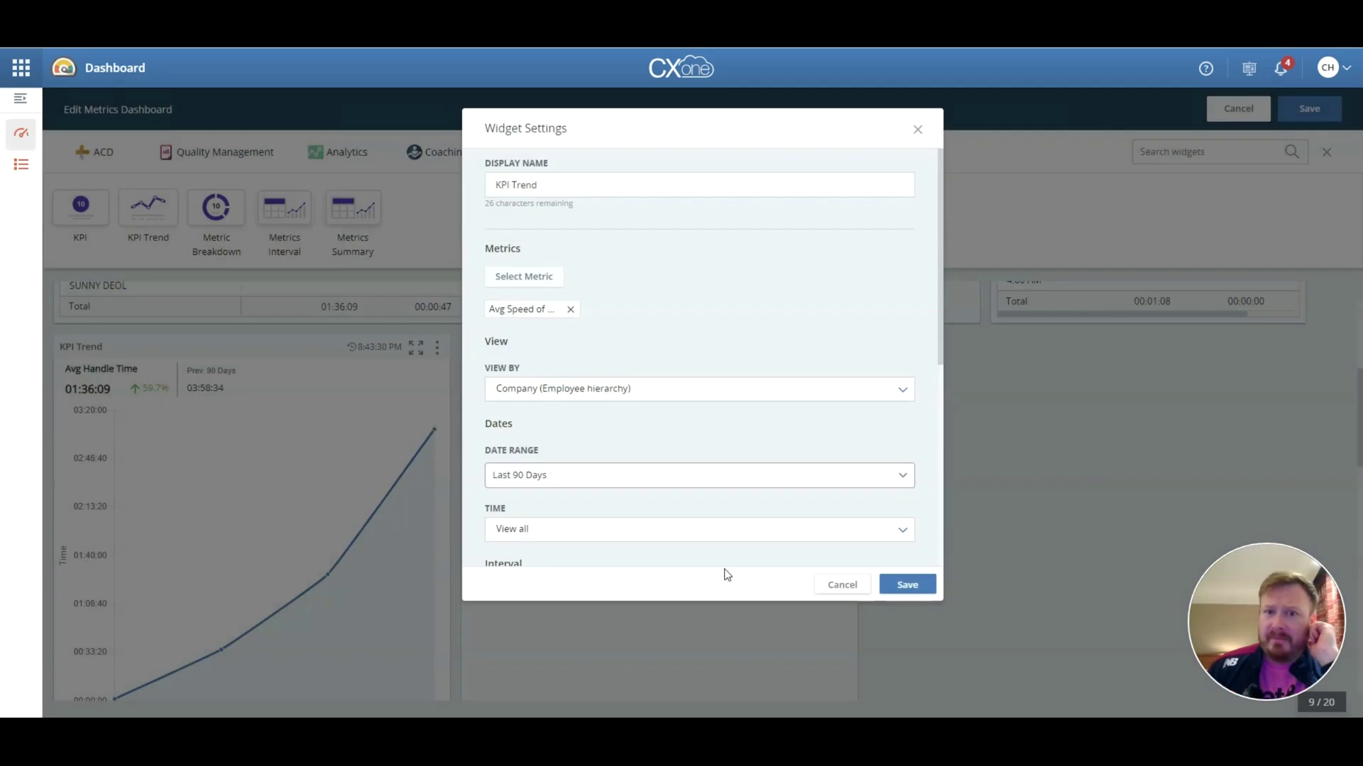
{"action": "left_click", "coordinate": [906, 584]}
{"action": "scroll", "coordinate": [870, 455], "scroll_direction": "down", "scroll_amount": 1}
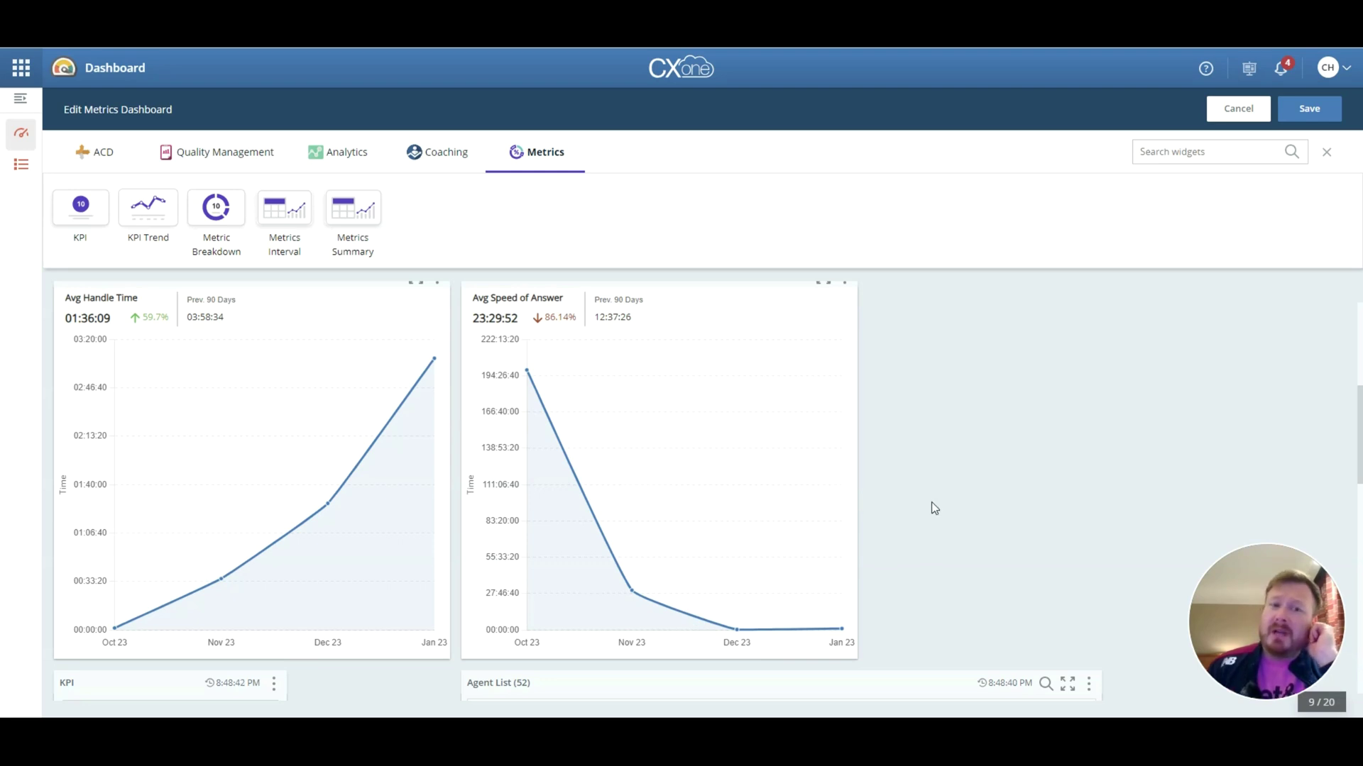
Replace the Metric Breakdown widget's Available Time metric with Handled and save its settings.
{"action": "scroll", "coordinate": [934, 508], "scroll_direction": "up", "scroll_amount": 5}
{"action": "mouse_move", "coordinate": [853, 430]}
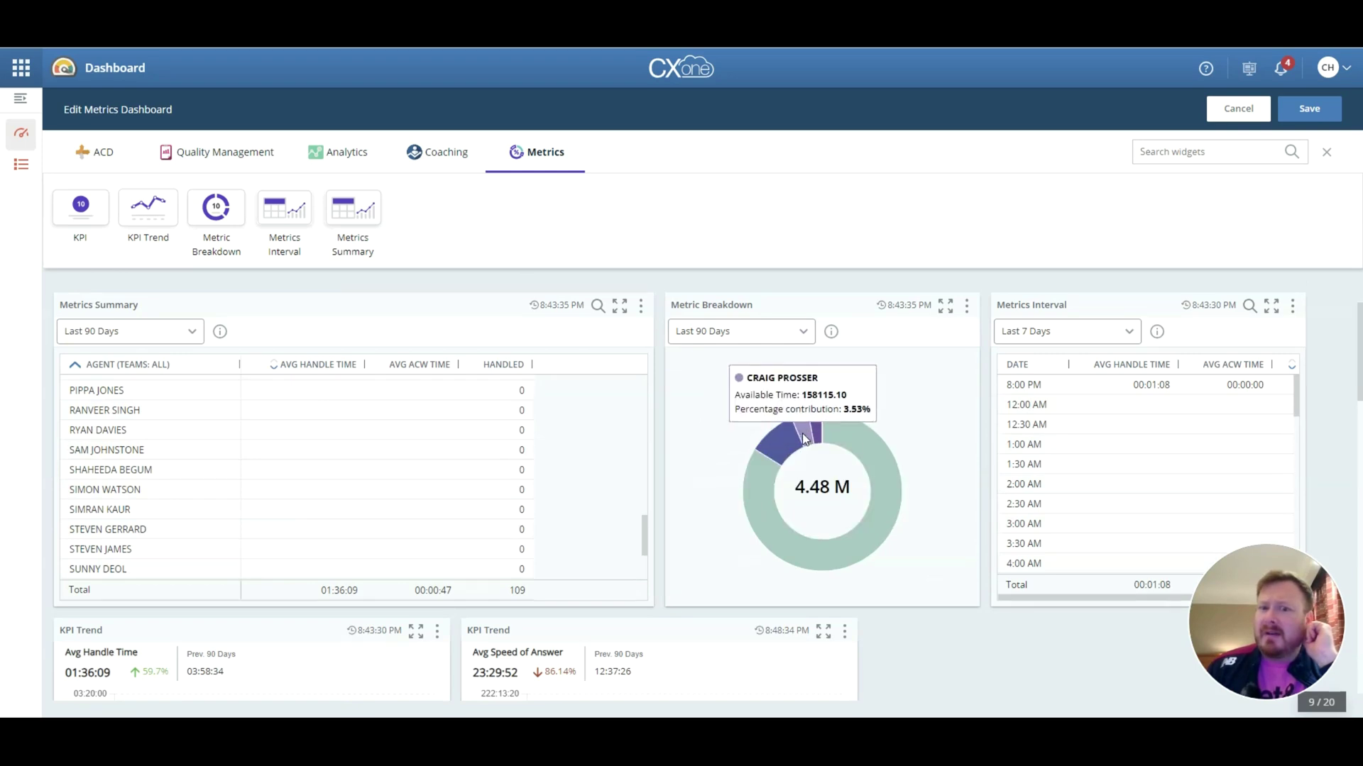
{"action": "left_click", "coordinate": [966, 309]}
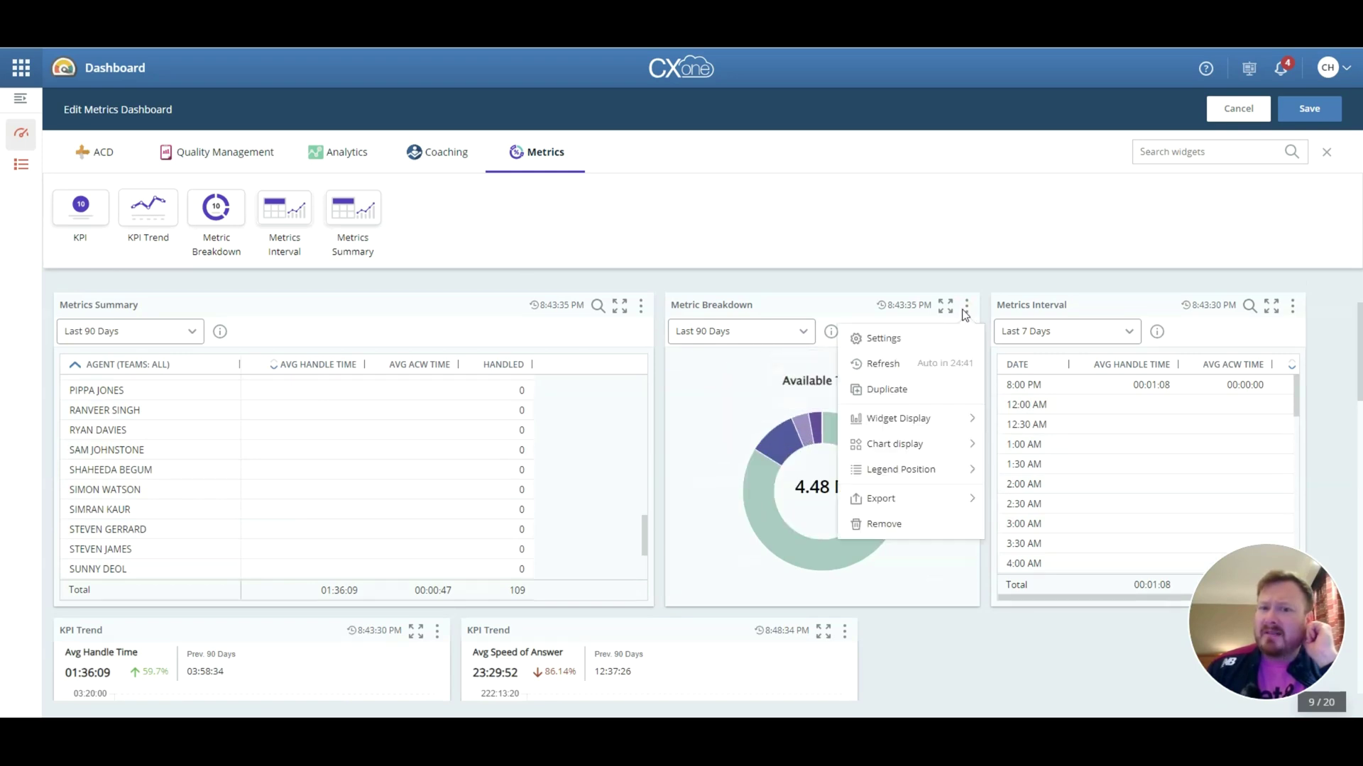
{"action": "left_click", "coordinate": [936, 337]}
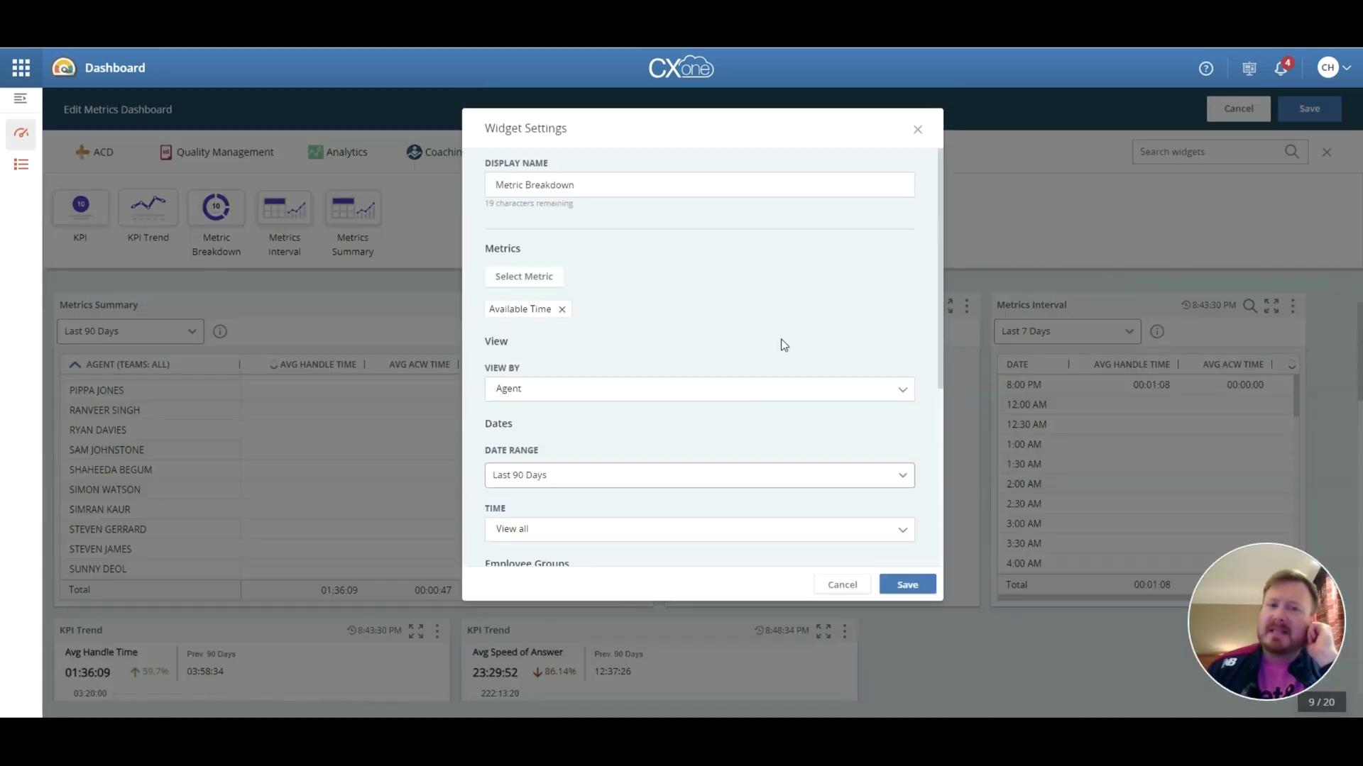
{"action": "left_click", "coordinate": [562, 309]}
{"action": "left_click", "coordinate": [548, 276]}
{"action": "scroll", "coordinate": [721, 457], "scroll_direction": "down", "scroll_amount": 3}
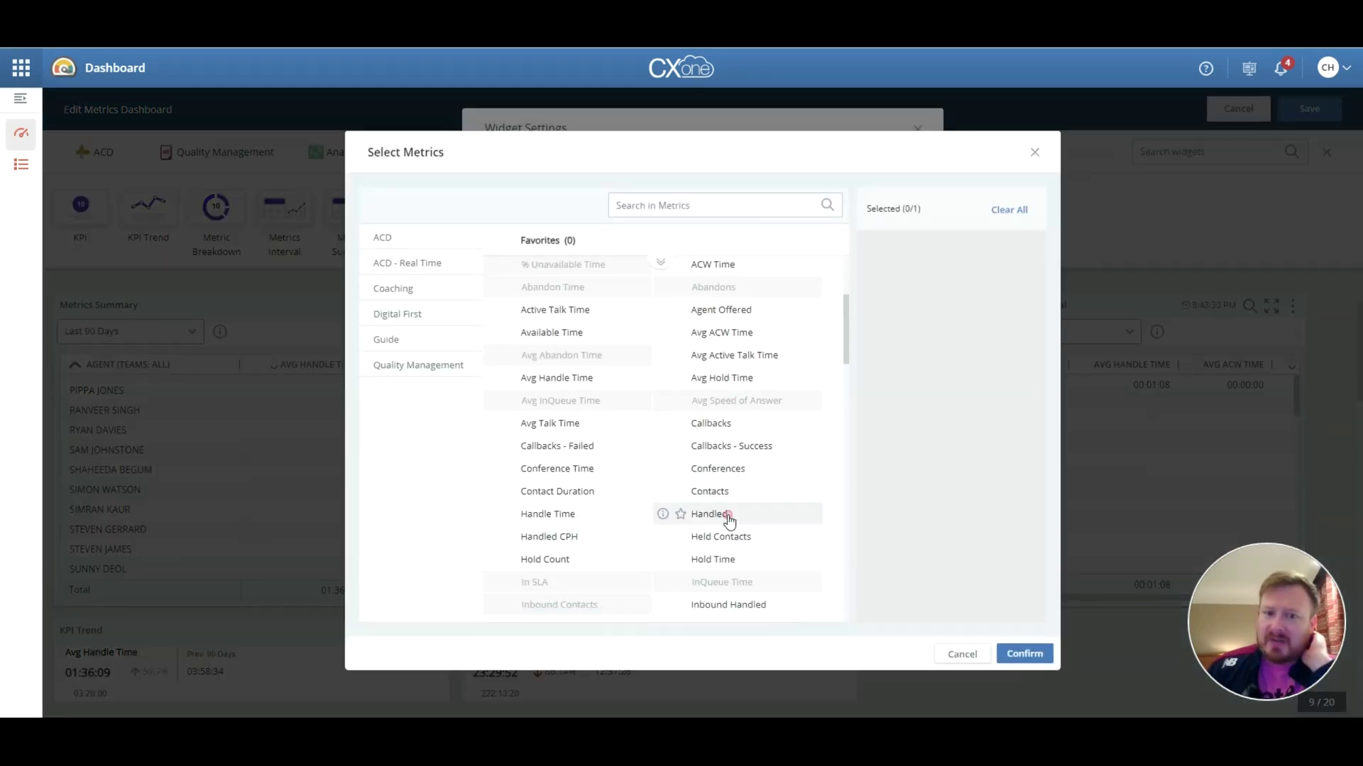
{"action": "left_click", "coordinate": [726, 515]}
{"action": "left_click", "coordinate": [1022, 653]}
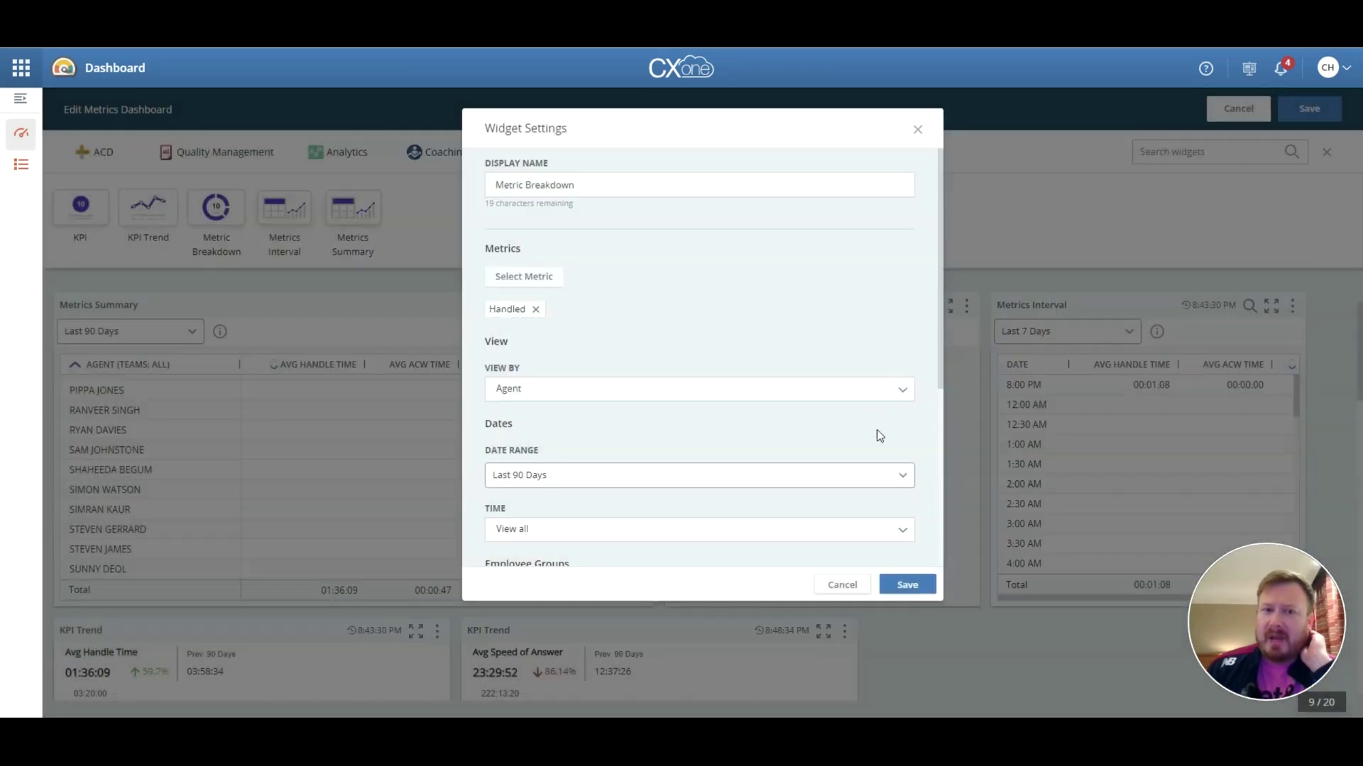
{"action": "left_click", "coordinate": [908, 585]}
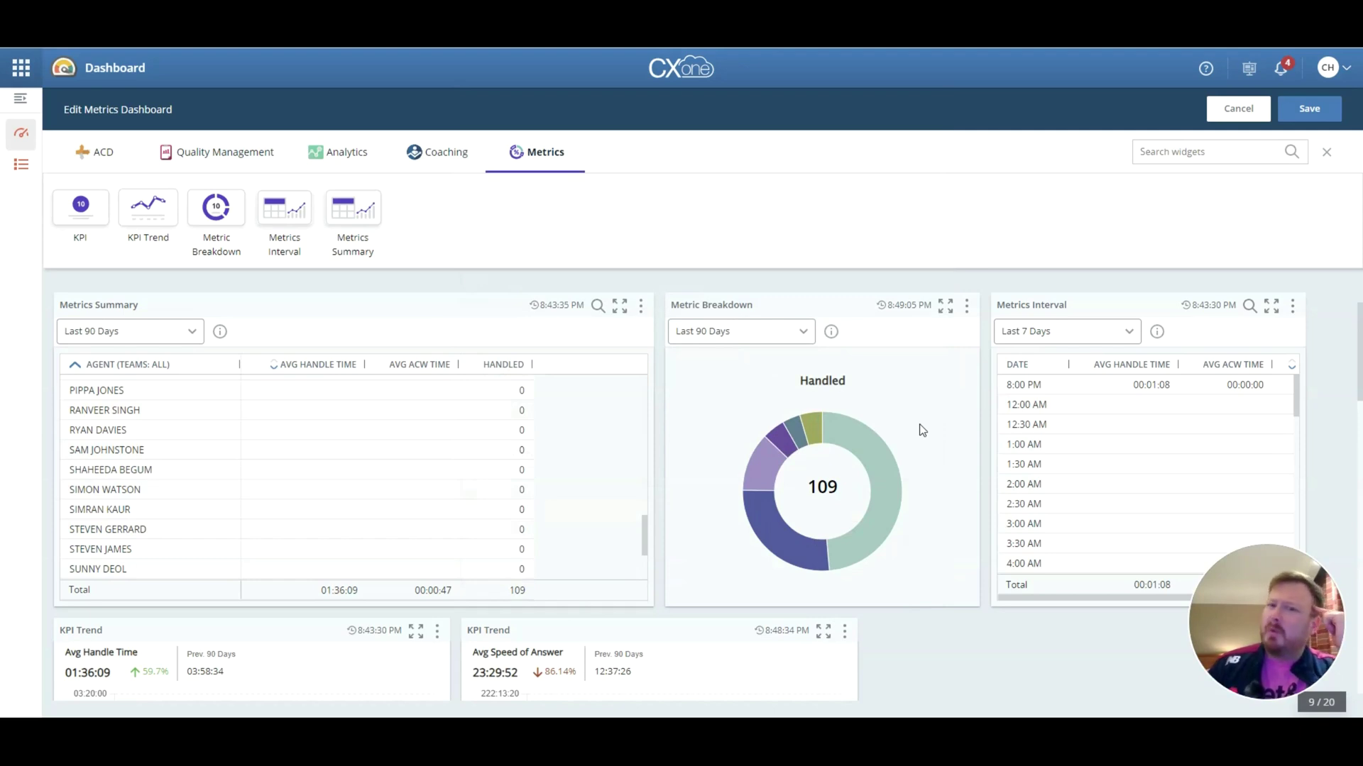
Set the Metric Breakdown widget's display to Table and Chart.
{"action": "mouse_move", "coordinate": [871, 469]}
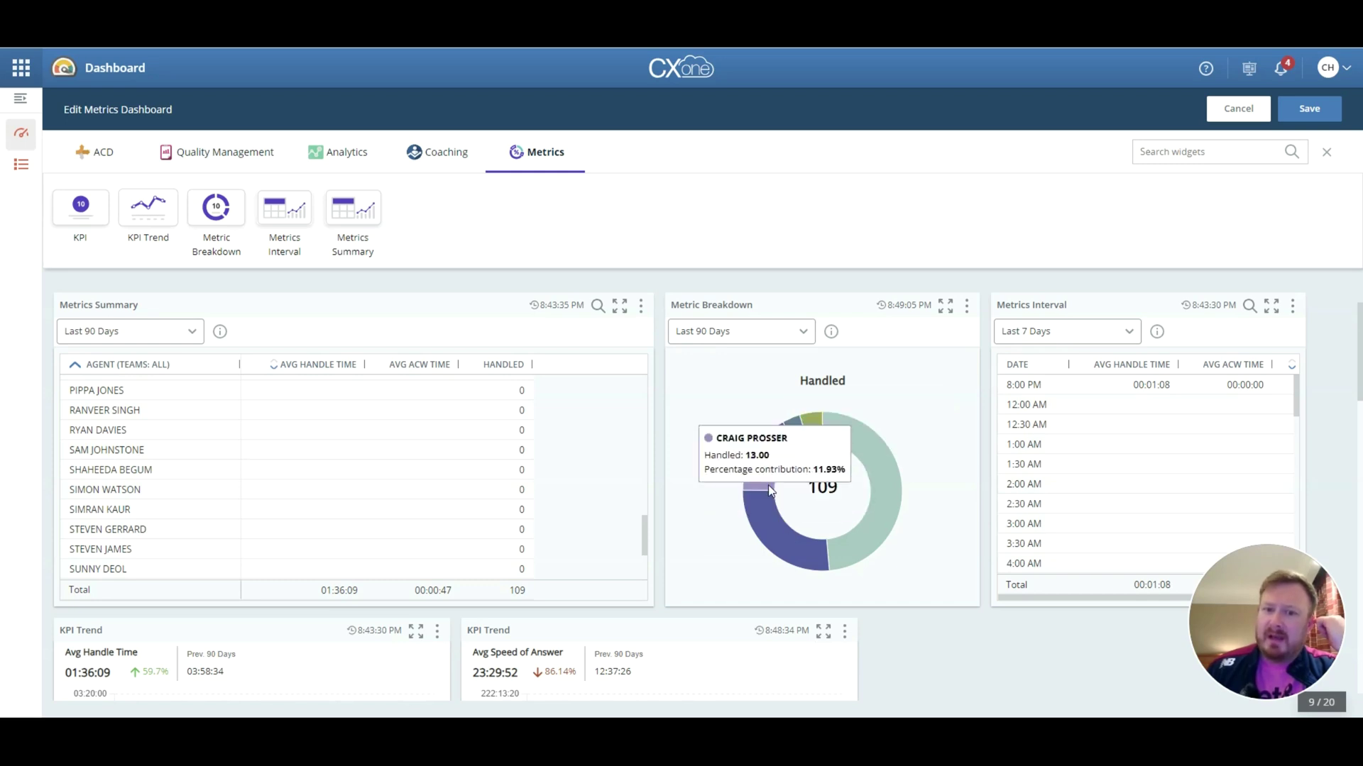
{"action": "left_click", "coordinate": [964, 309]}
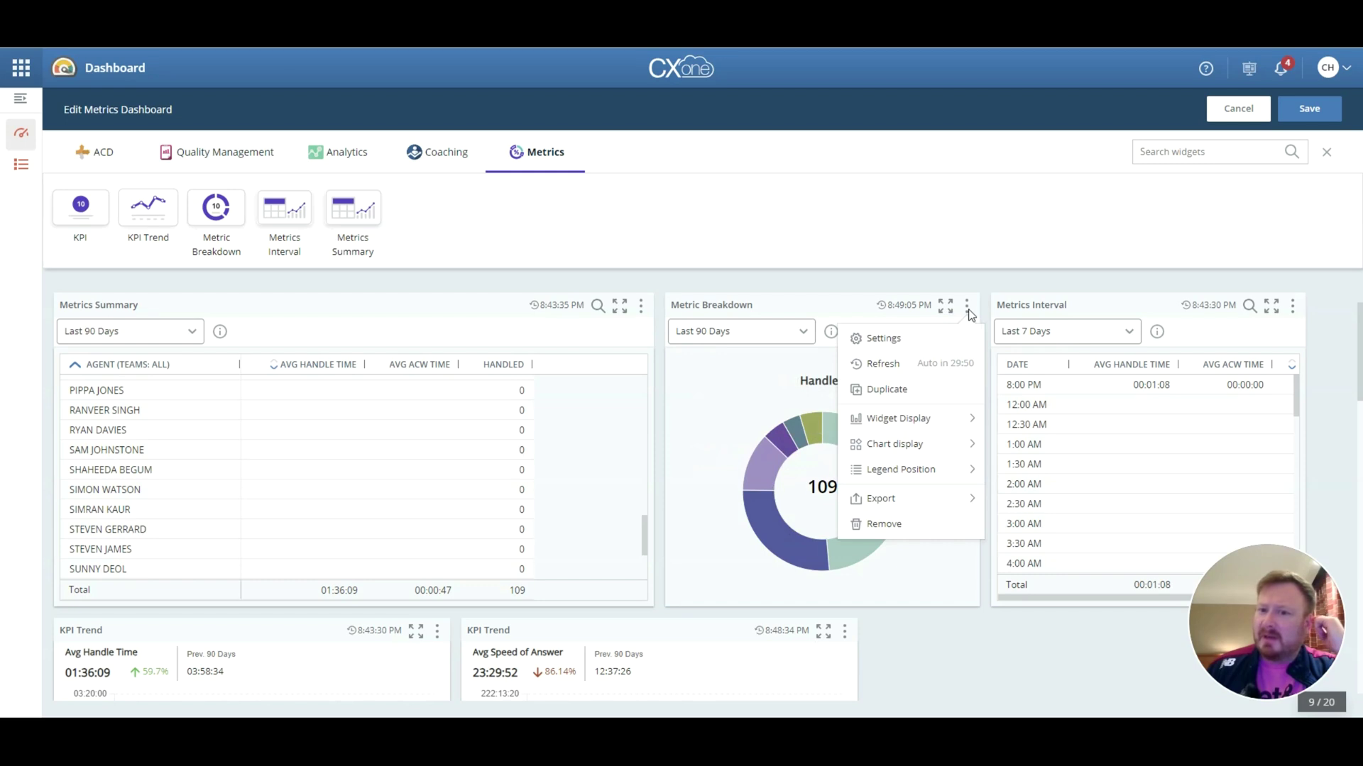
{"action": "mouse_move", "coordinate": [954, 445]}
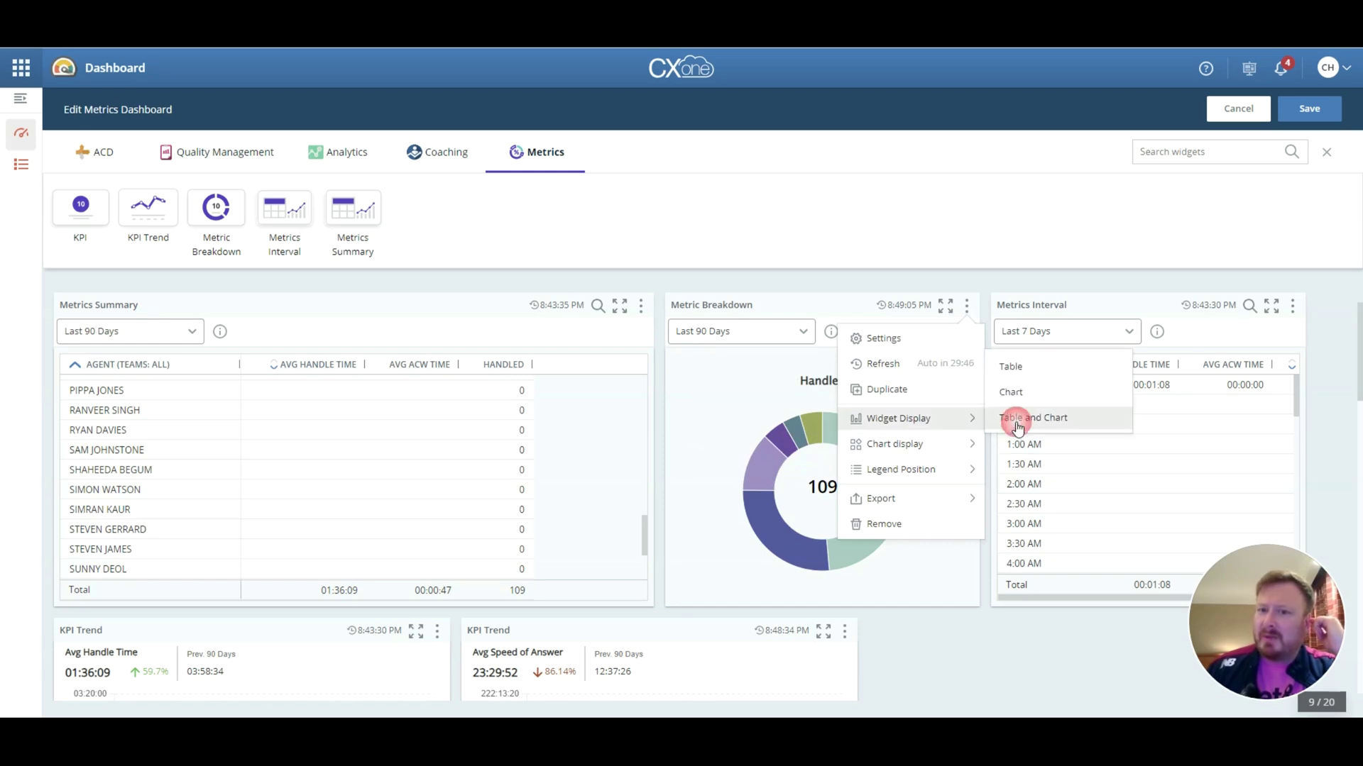
{"action": "left_click", "coordinate": [1018, 420]}
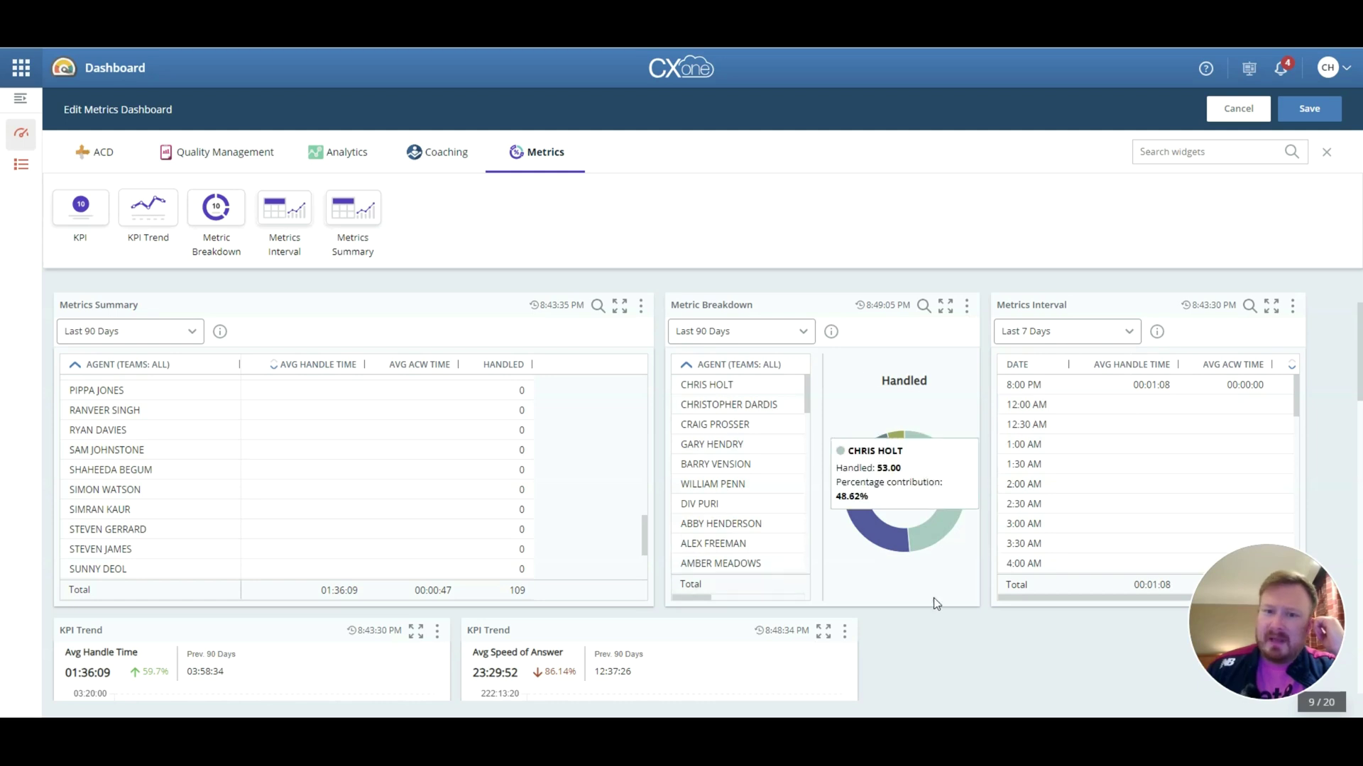
Widen the Metric Breakdown widget to fill the rest of its row and narrow its Agent column beside the Handled column.
{"action": "left_click_drag", "start_coordinate": [977, 605], "coordinate": [1323, 600]}
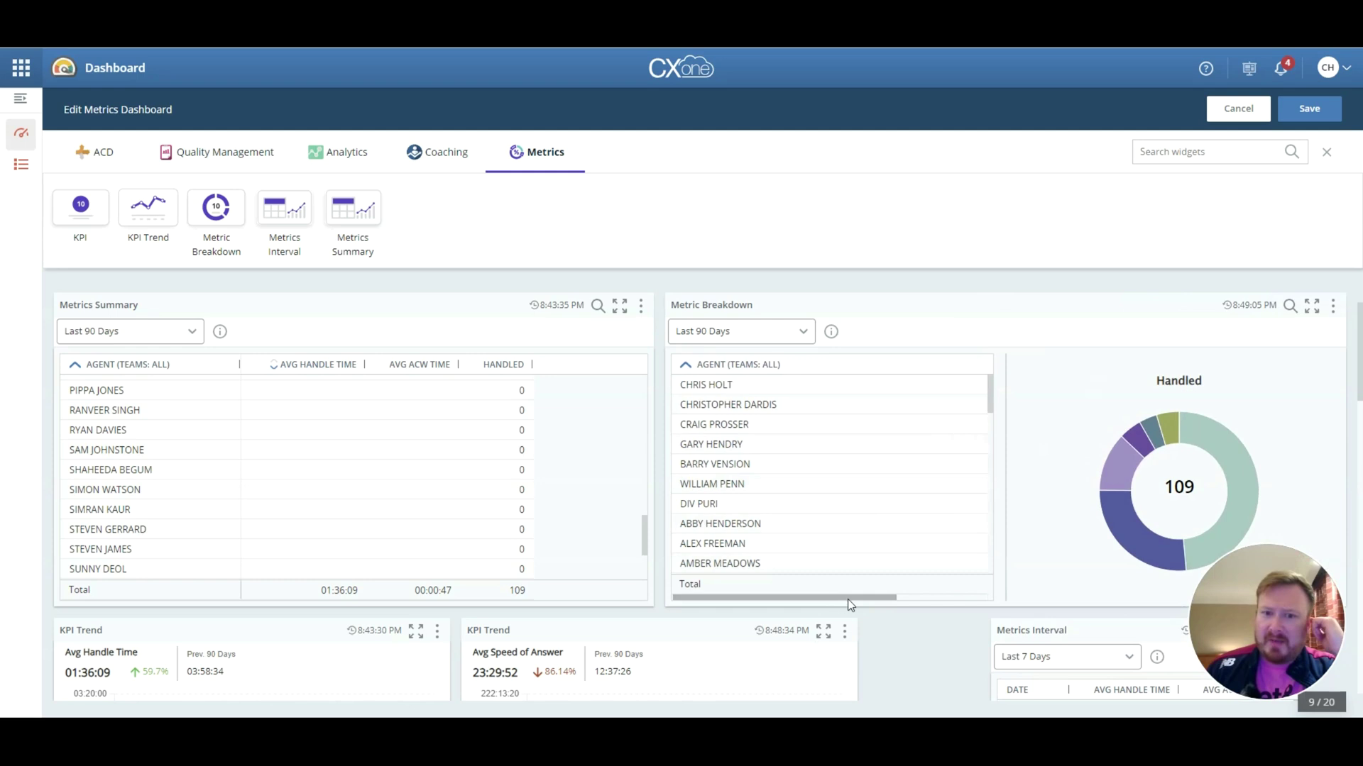
{"action": "left_click_drag", "start_coordinate": [747, 595], "coordinate": [961, 599]}
{"action": "left_click_drag", "start_coordinate": [916, 364], "coordinate": [754, 372]}
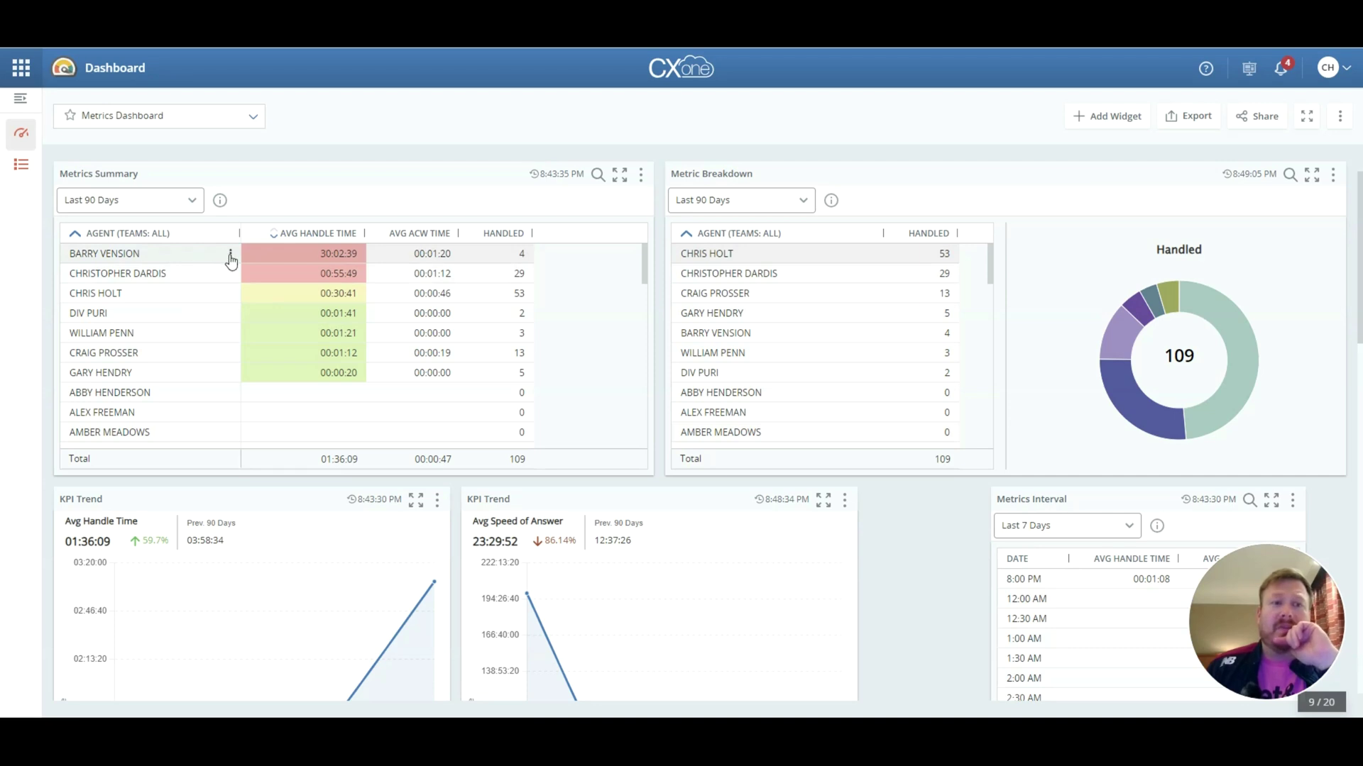
Review the Agent State Details for Jan 19, 2025 of the first agent in the Metrics Summary, then close them.
{"action": "left_click", "coordinate": [230, 254]}
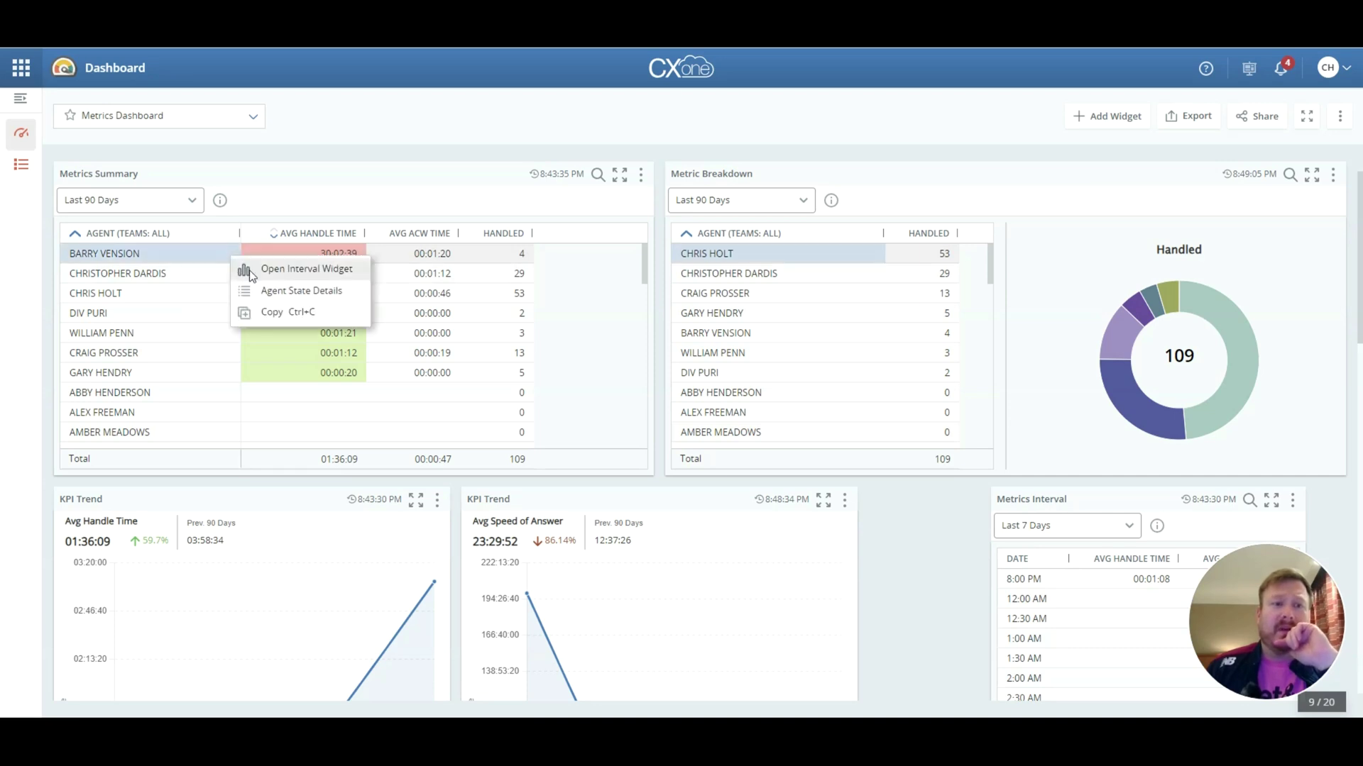
{"action": "left_click", "coordinate": [298, 291]}
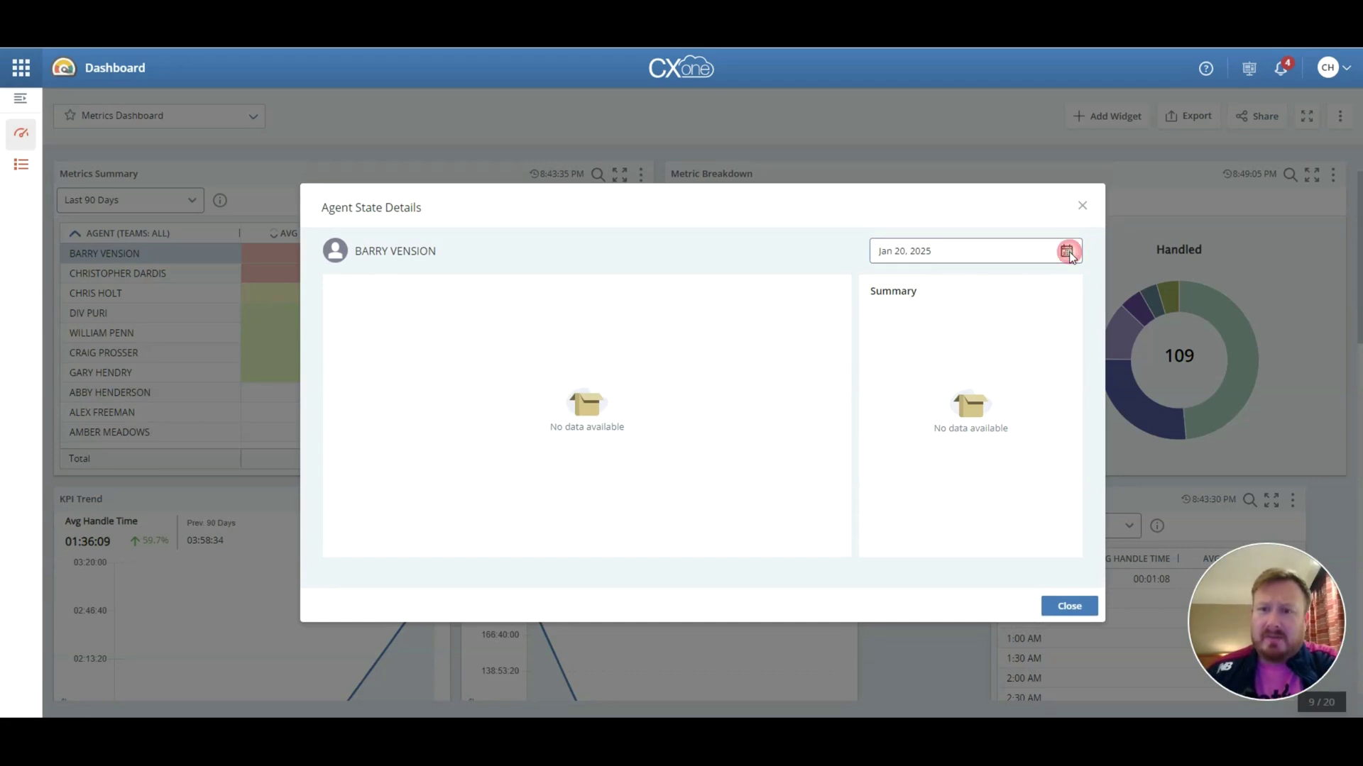
{"action": "left_click", "coordinate": [1066, 252]}
{"action": "left_click", "coordinate": [891, 447]}
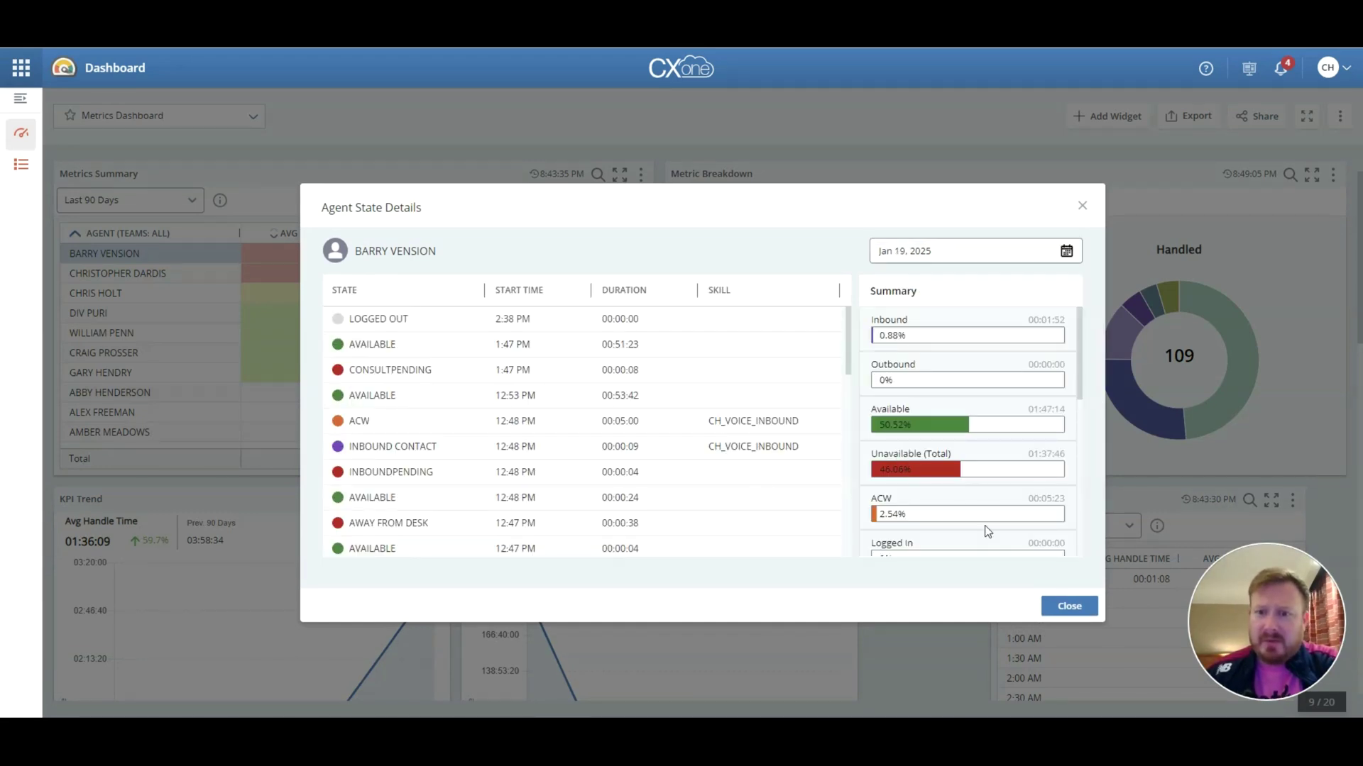
{"action": "scroll", "coordinate": [585, 333], "scroll_direction": "down", "scroll_amount": 5}
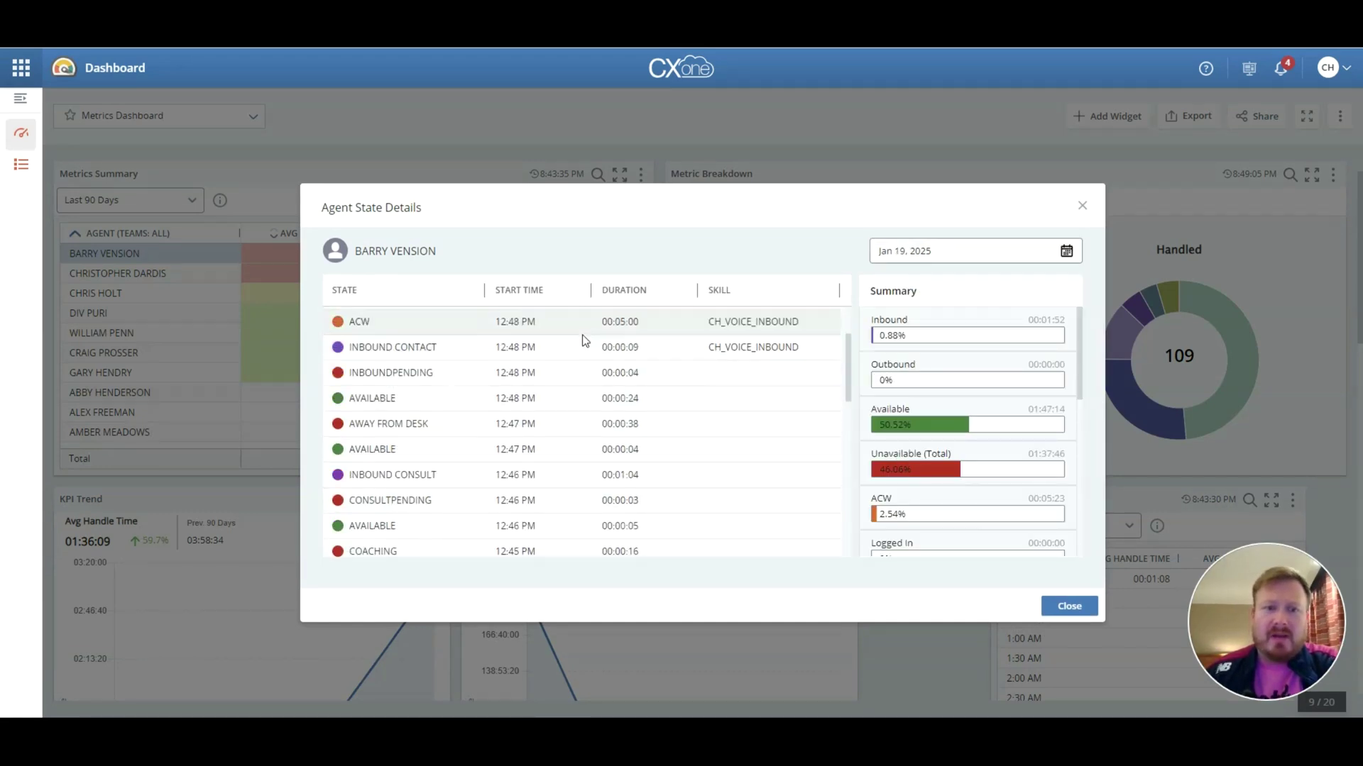
{"action": "scroll", "coordinate": [581, 346], "scroll_direction": "down", "scroll_amount": 6}
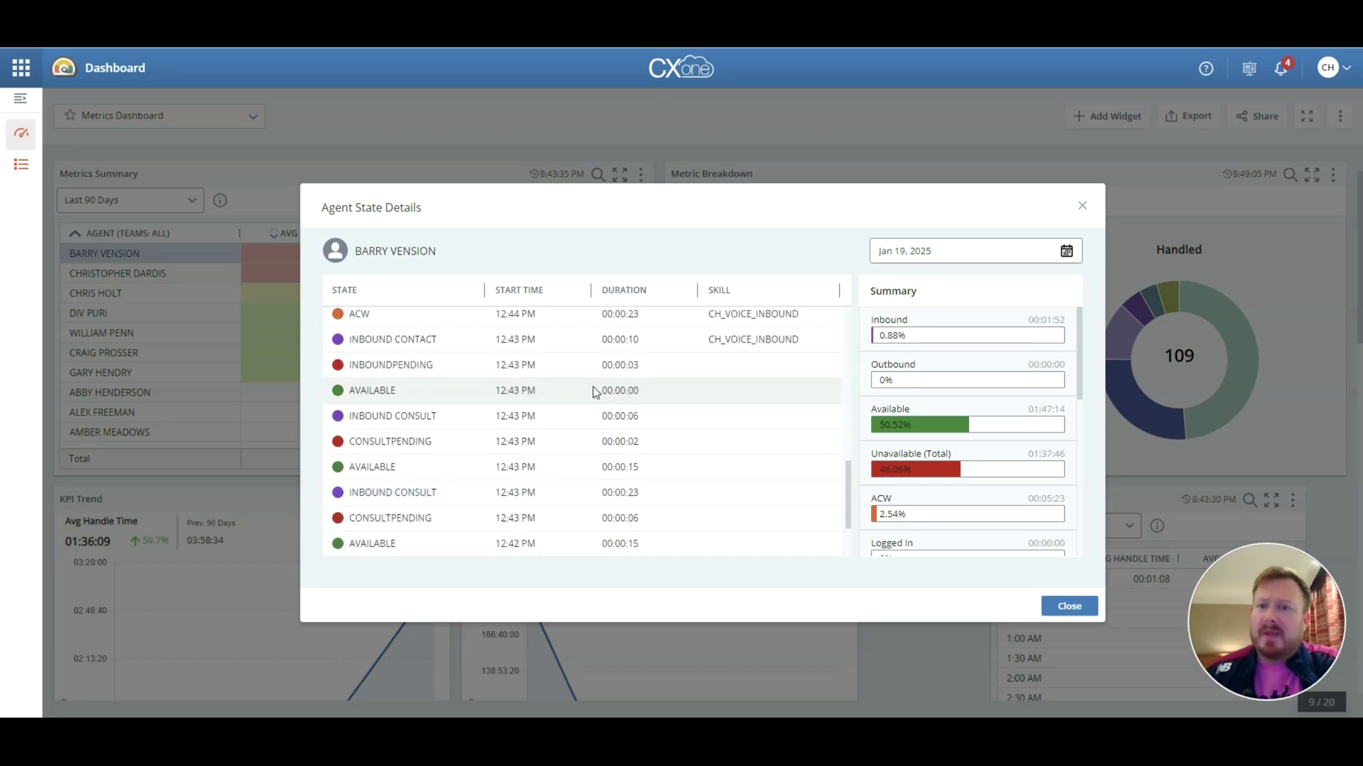
{"action": "left_click", "coordinate": [1070, 607]}
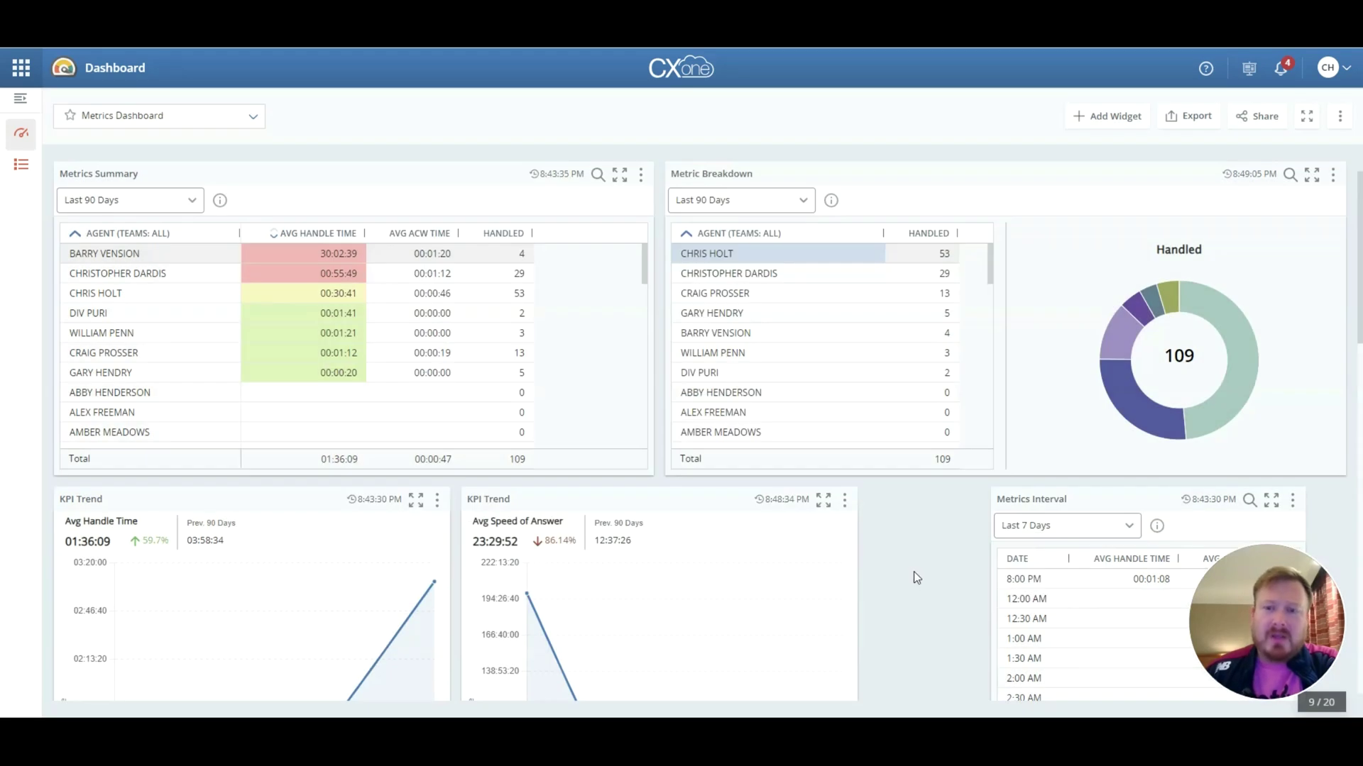
Duplicate the Avg Speed of Answer KPI Trend widget and move the copy into the space beside the original.
{"action": "scroll", "coordinate": [913, 572], "scroll_direction": "down", "scroll_amount": 3}
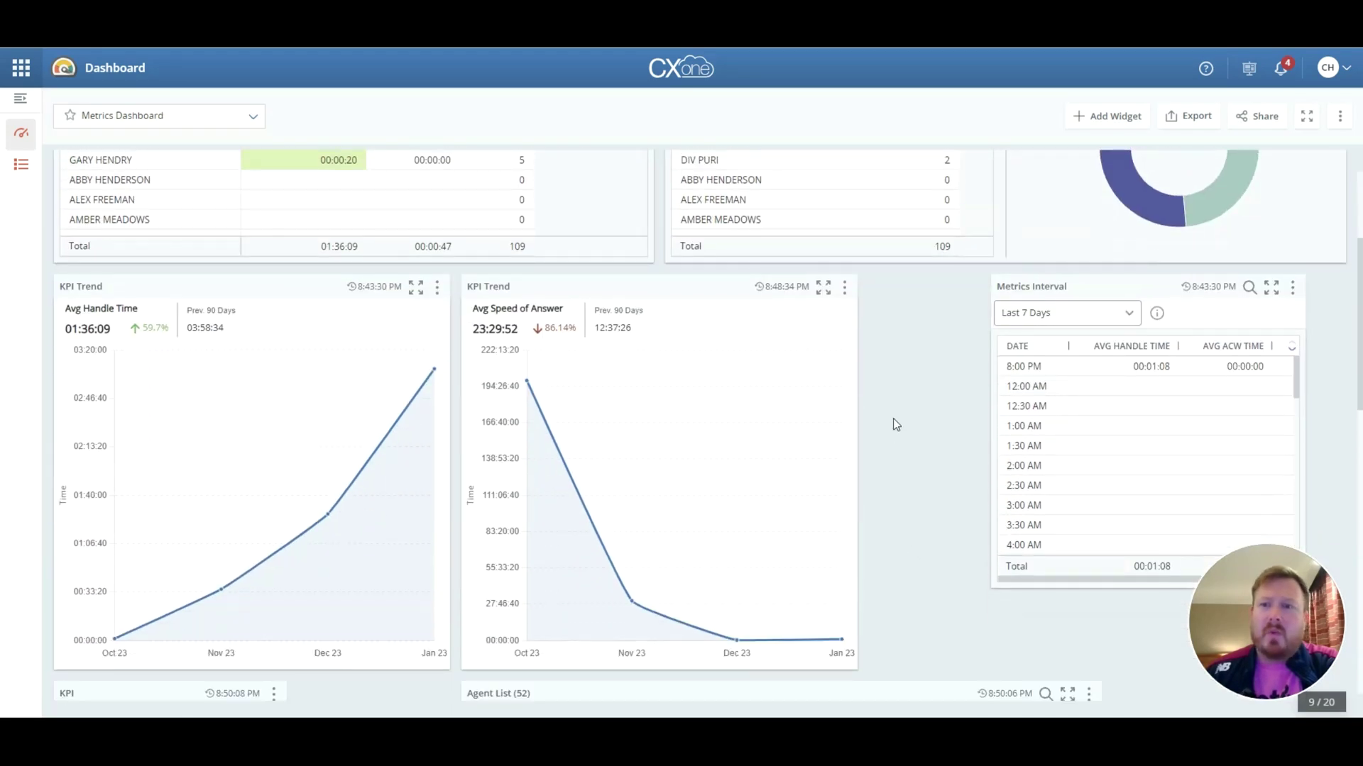
{"action": "scroll", "coordinate": [895, 424], "scroll_direction": "down", "scroll_amount": 1}
{"action": "left_click", "coordinate": [844, 220]}
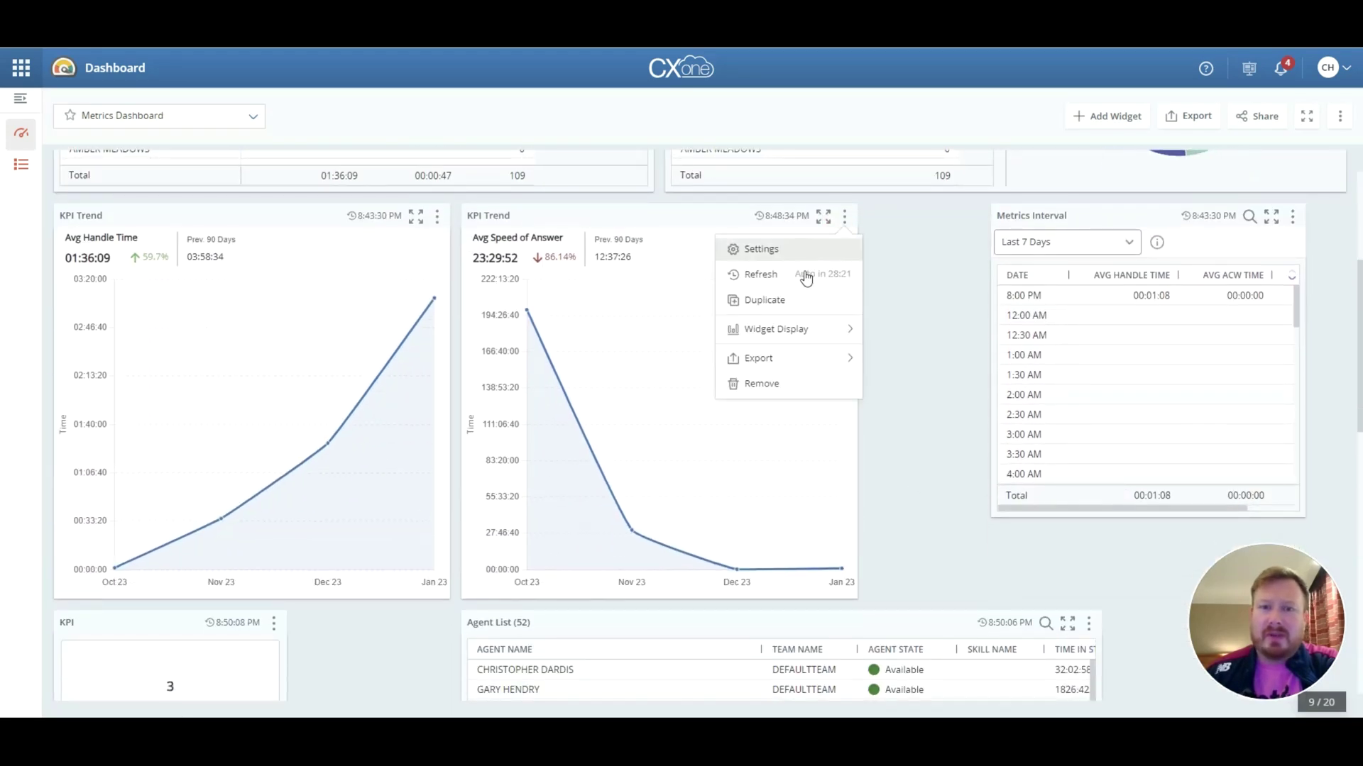
{"action": "left_click", "coordinate": [782, 298]}
{"action": "scroll", "coordinate": [951, 365], "scroll_direction": "down", "scroll_amount": 7}
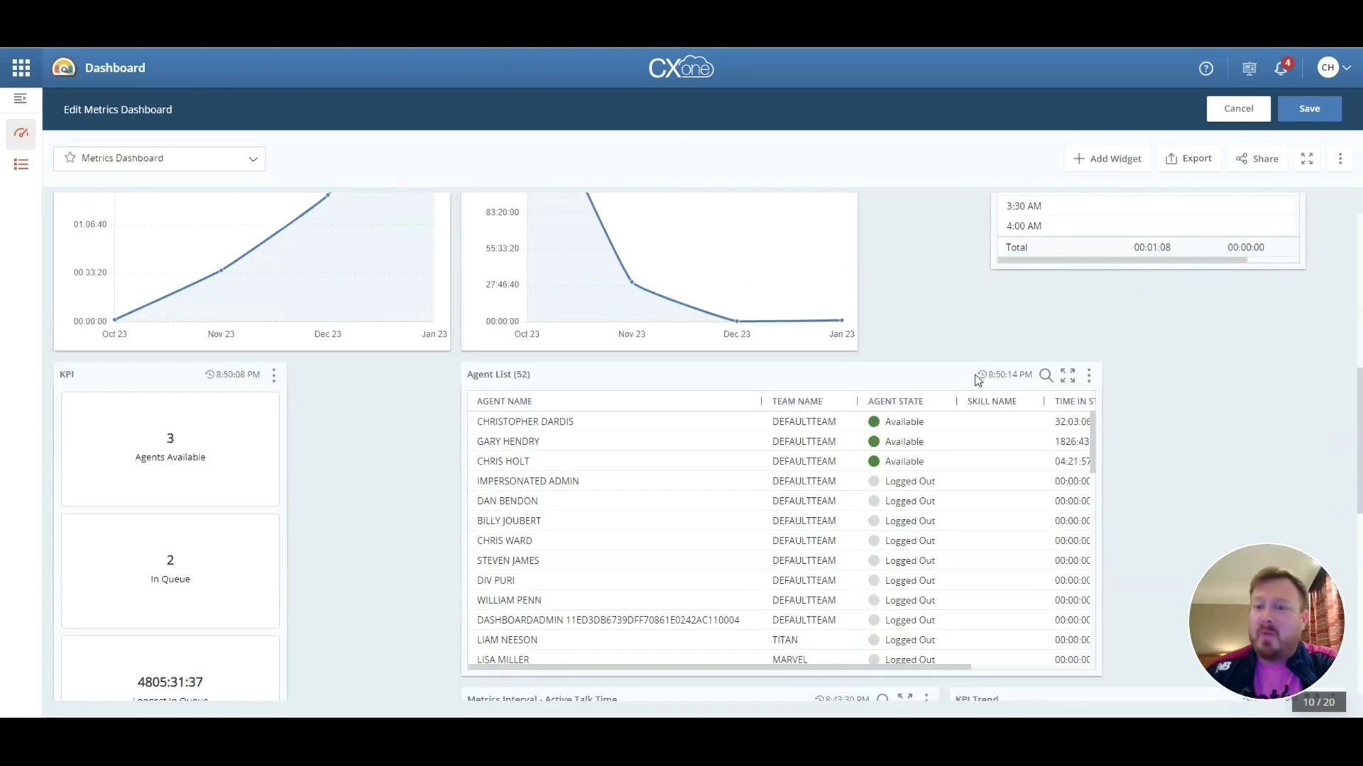
{"action": "left_click_drag", "start_coordinate": [1013, 488], "coordinate": [960, 429]}
{"action": "left_click_drag", "start_coordinate": [1019, 537], "coordinate": [946, 213]}
Replace the duplicated KPI Trend widget's Avg Speed of Answer metric with Avg Quality Score from Quality Management and save its settings.
{"action": "left_click", "coordinate": [1252, 220]}
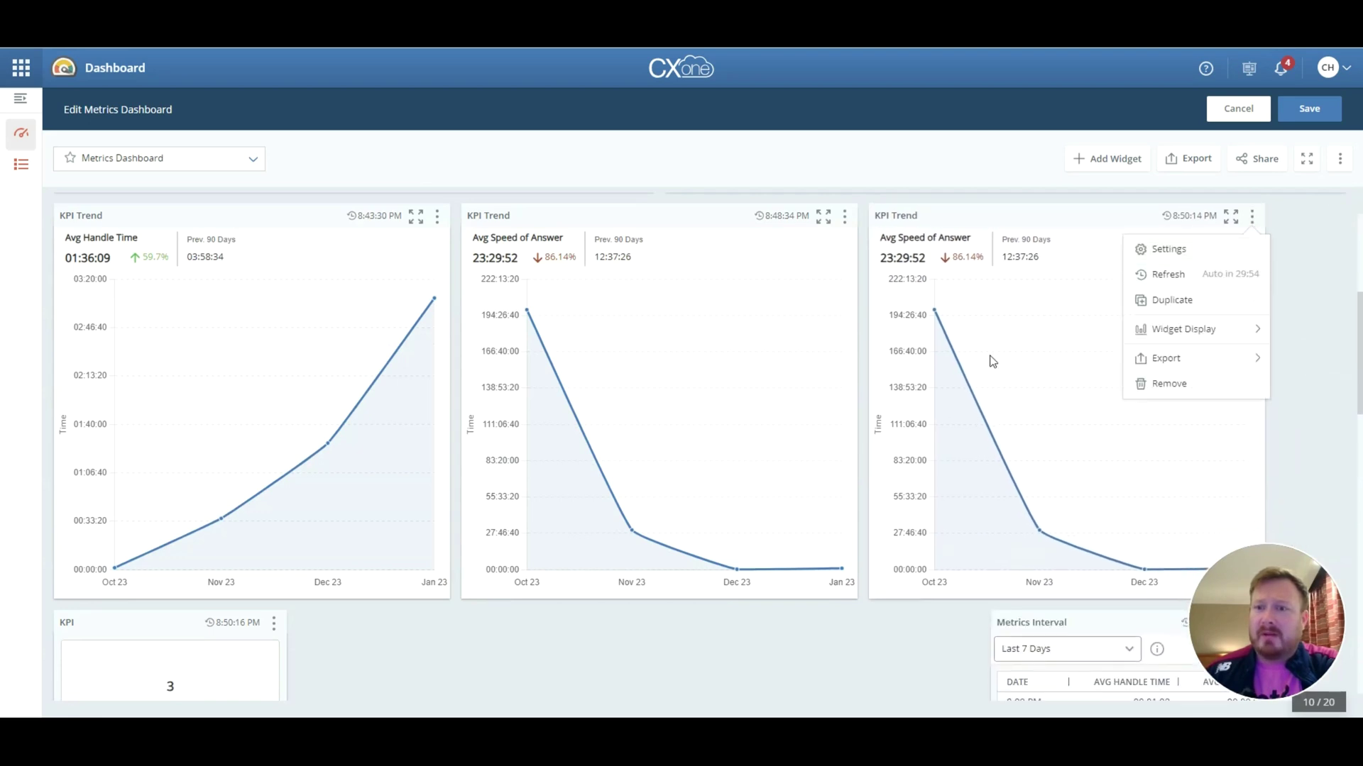
{"action": "left_click", "coordinate": [1166, 256]}
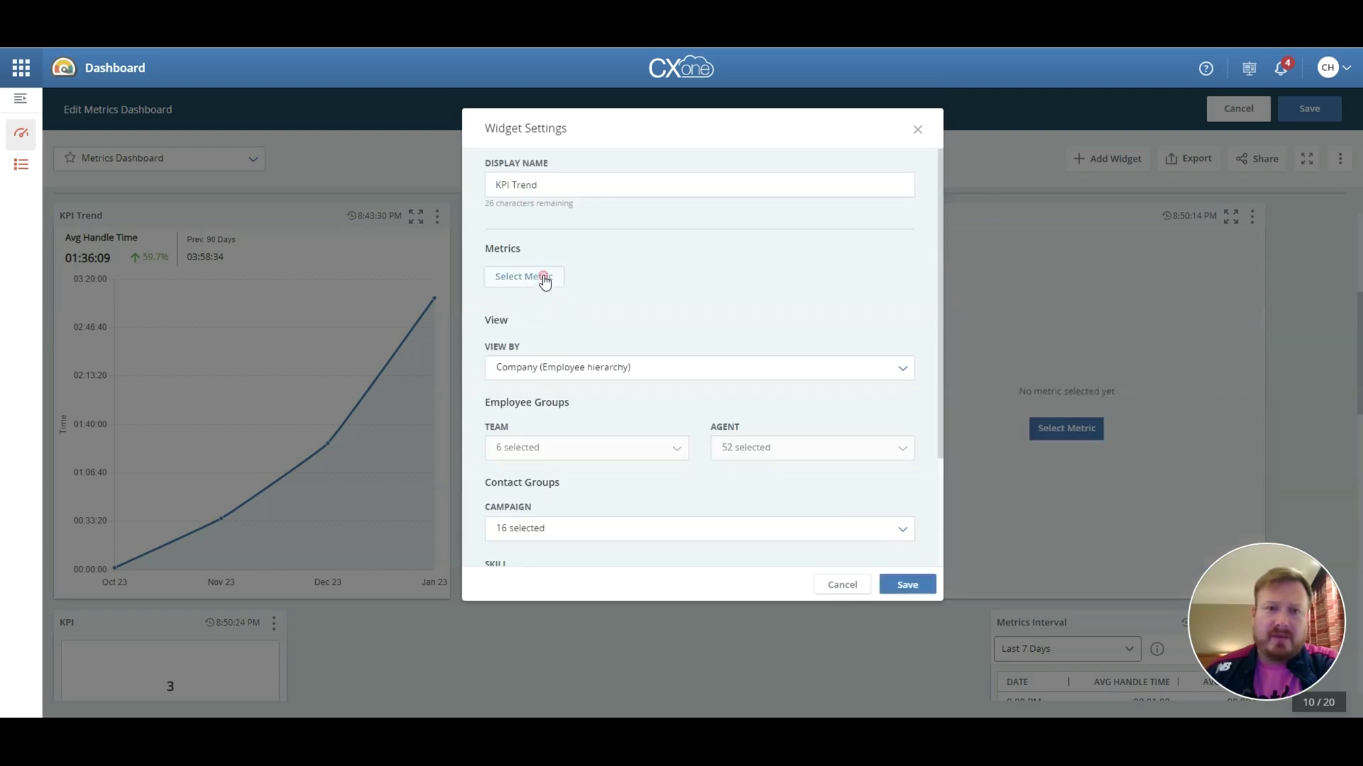
{"action": "left_click", "coordinate": [544, 277]}
{"action": "left_click", "coordinate": [433, 364]}
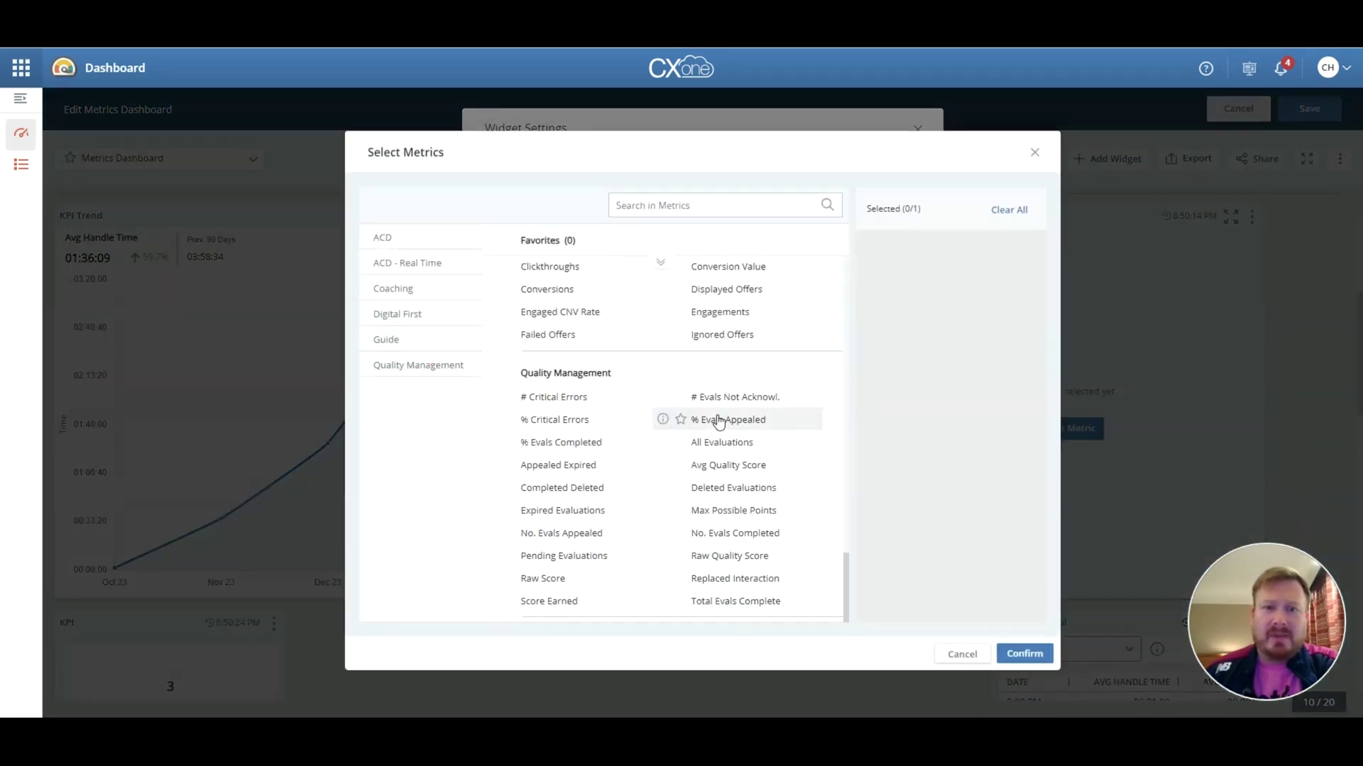
{"action": "left_click", "coordinate": [718, 474]}
{"action": "left_click", "coordinate": [1022, 653]}
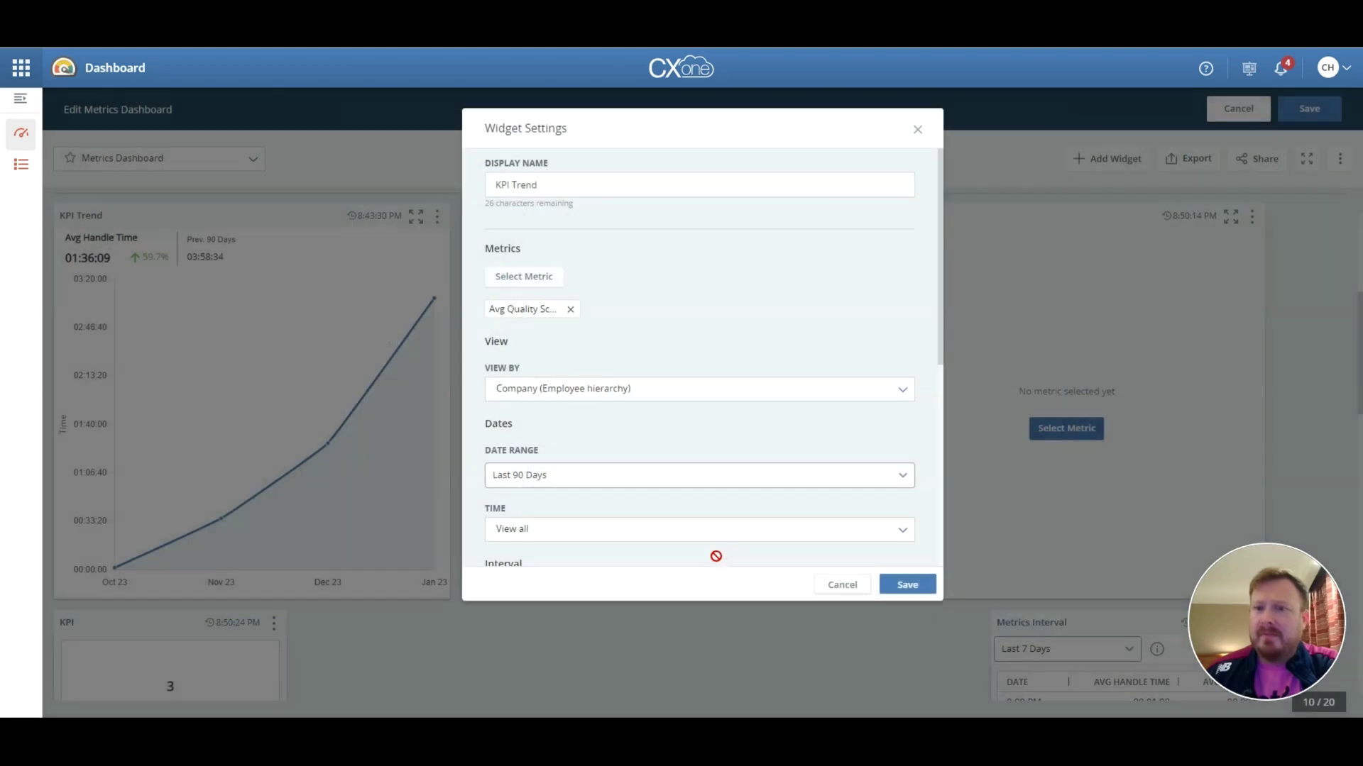
{"action": "left_click", "coordinate": [907, 587]}
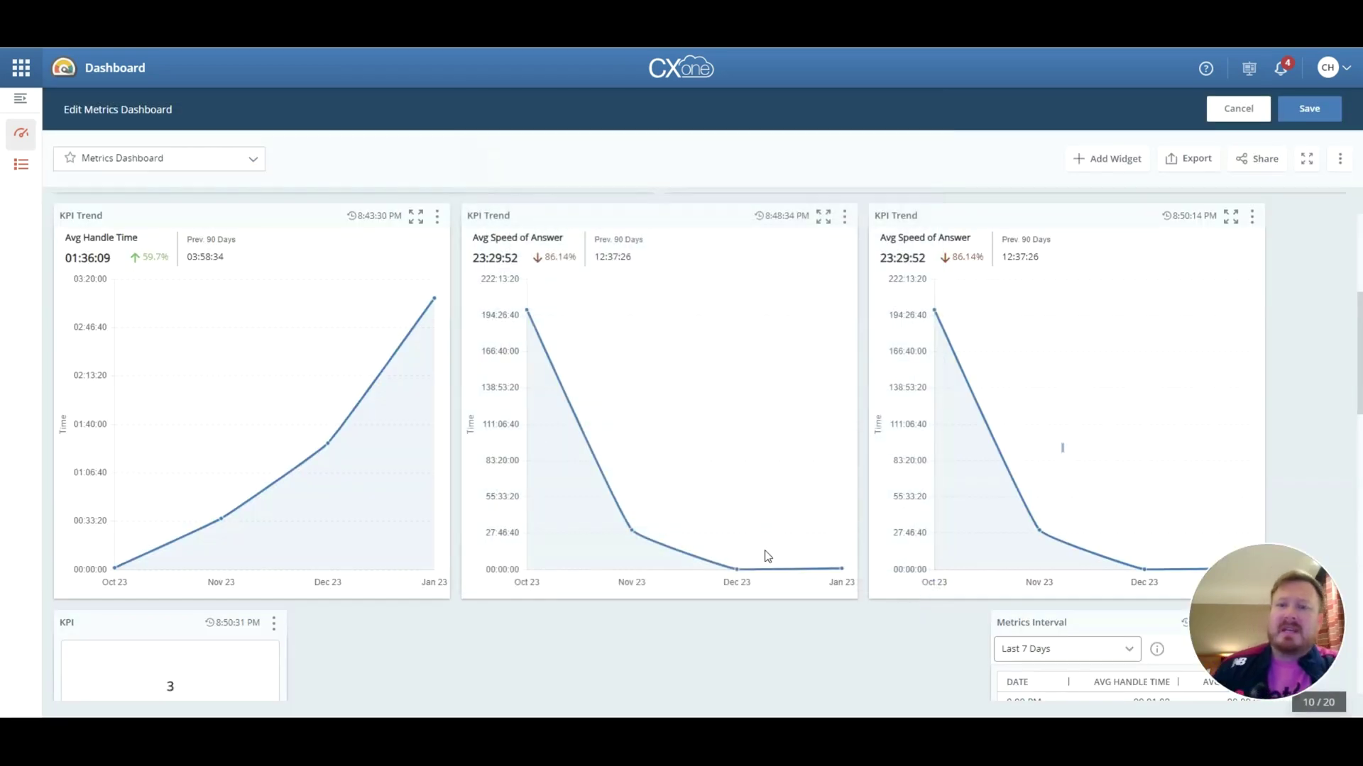